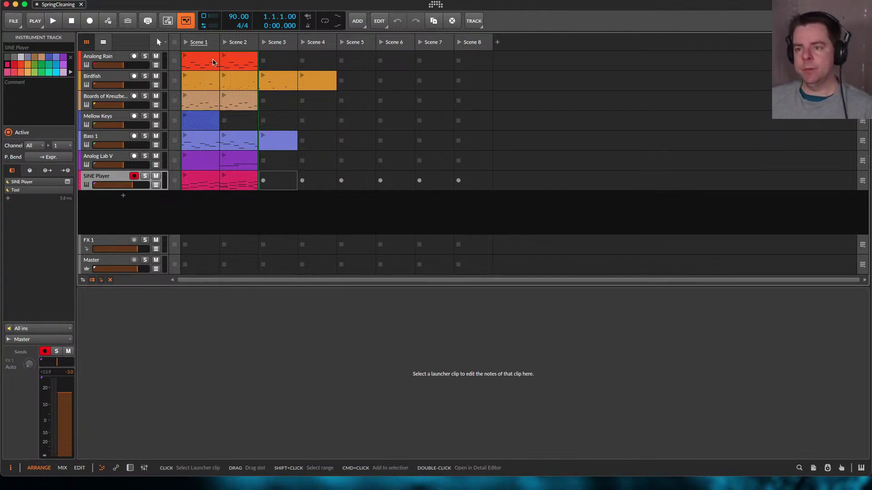
Show the arranger timeline beside the clip launcher, and hide it again
{"action": "left_click", "coordinate": [103, 42]}
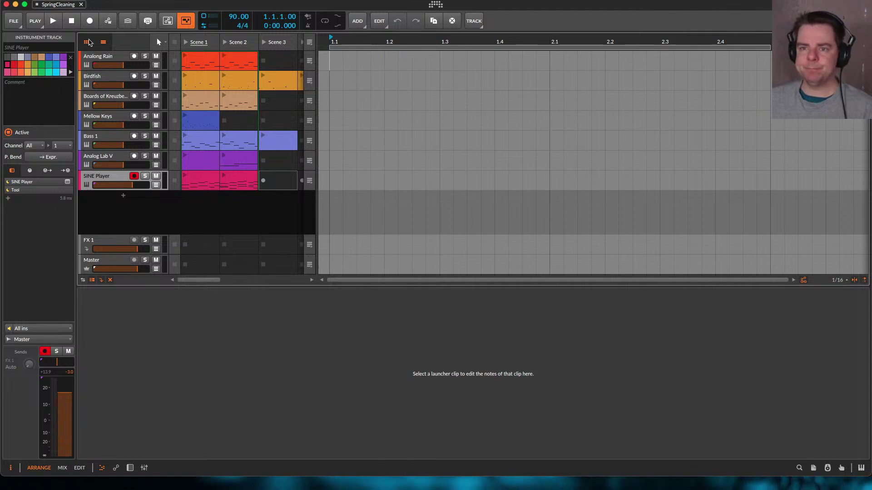
{"action": "left_click", "coordinate": [104, 42]}
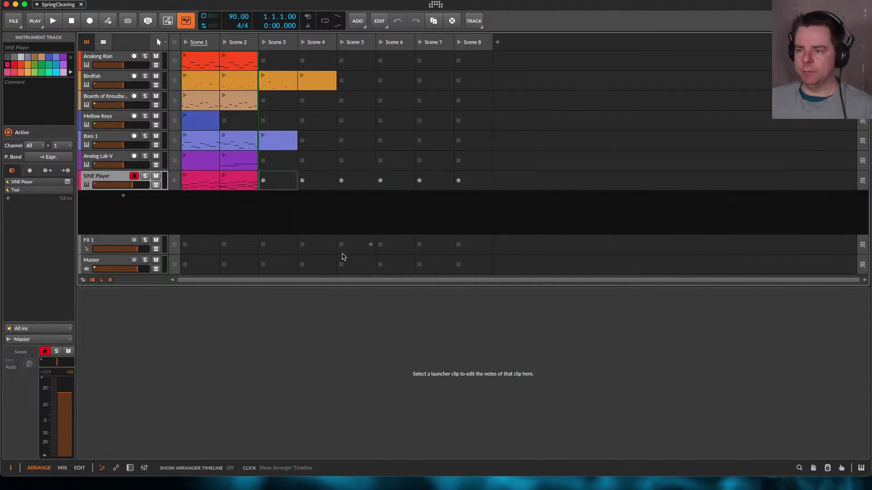
Inspect the looping and next action settings of the Analog Rain, Birdfish and Boards of Kreuzberg launcher clips
{"action": "left_click", "coordinate": [193, 57]}
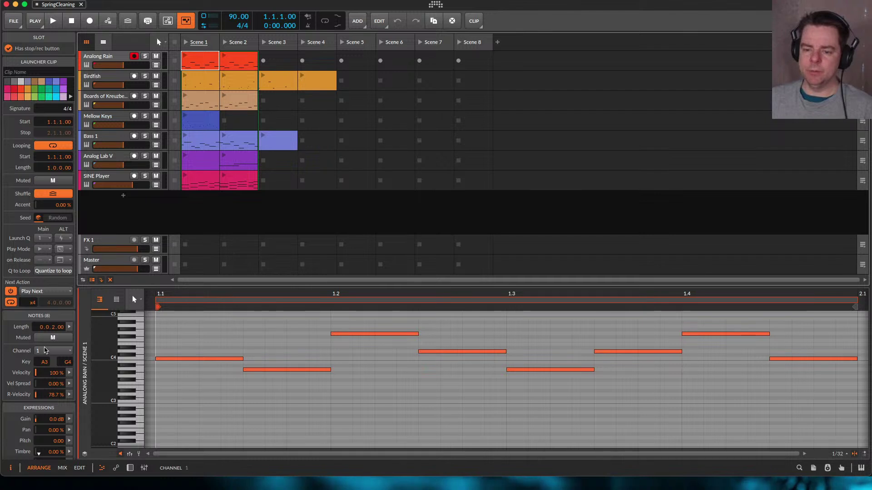
{"action": "scroll", "coordinate": [31, 390], "scroll_direction": "down", "scroll_amount": 1}
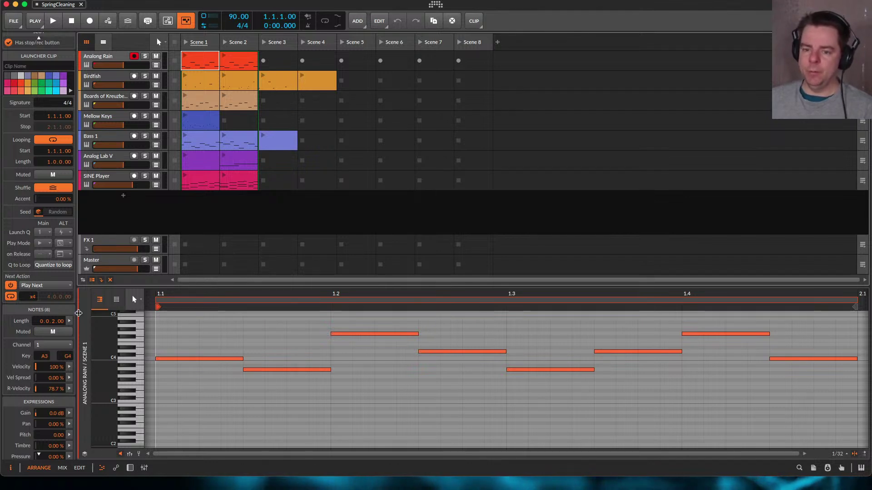
{"action": "left_click", "coordinate": [230, 63]}
{"action": "left_click", "coordinate": [202, 60]}
{"action": "left_click", "coordinate": [213, 75]}
{"action": "left_click", "coordinate": [238, 74]}
{"action": "left_click", "coordinate": [310, 81]}
{"action": "left_click", "coordinate": [204, 99]}
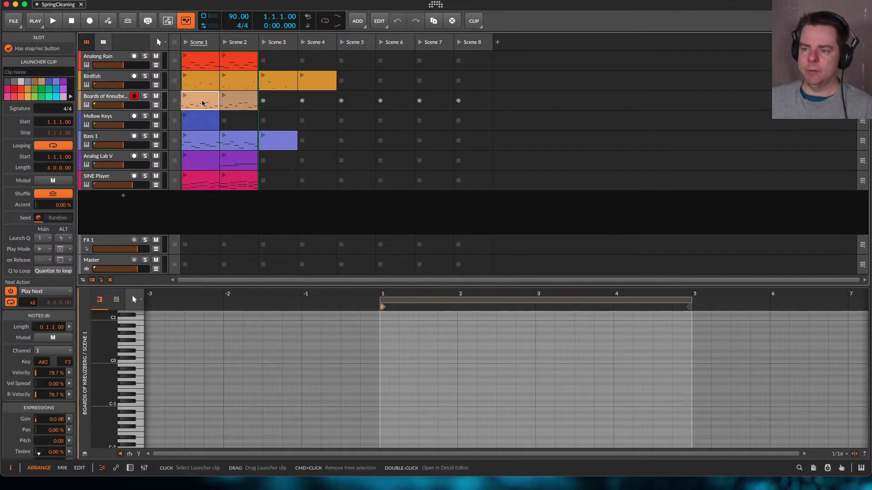
Play Scene 1 to hear all tracks together, check the SINE Player track, and stop playback
{"action": "left_click", "coordinate": [186, 42]}
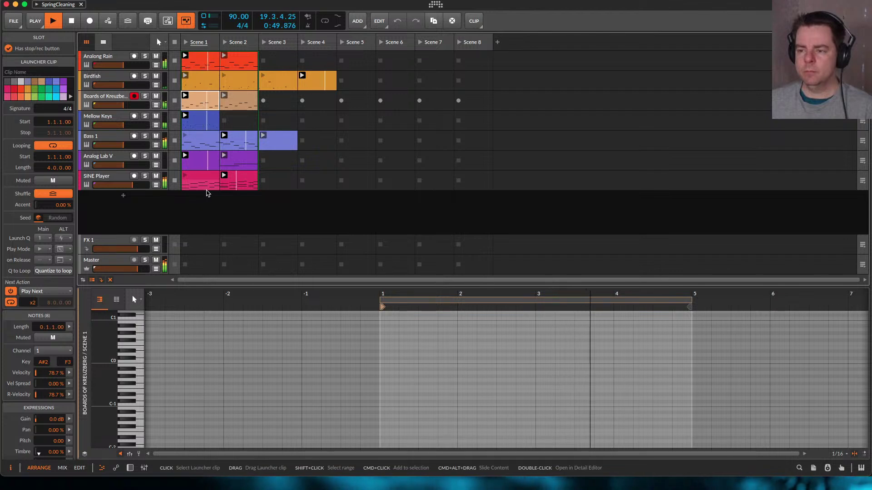
{"action": "left_click", "coordinate": [113, 178]}
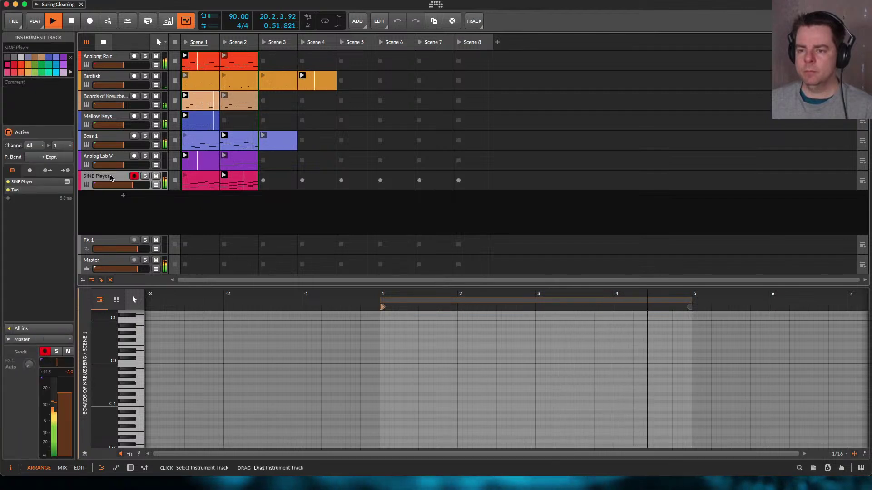
{"action": "right_click", "coordinate": [112, 178]}
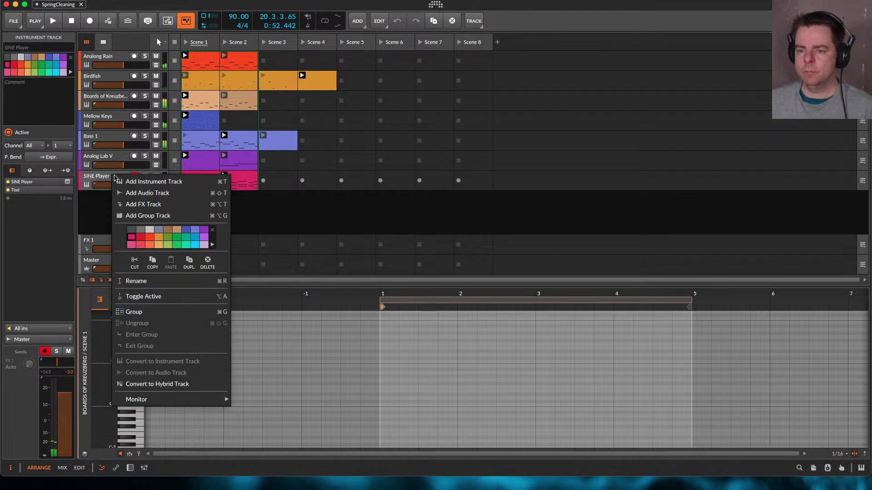
{"action": "left_click", "coordinate": [325, 197]}
{"action": "left_click", "coordinate": [175, 42]}
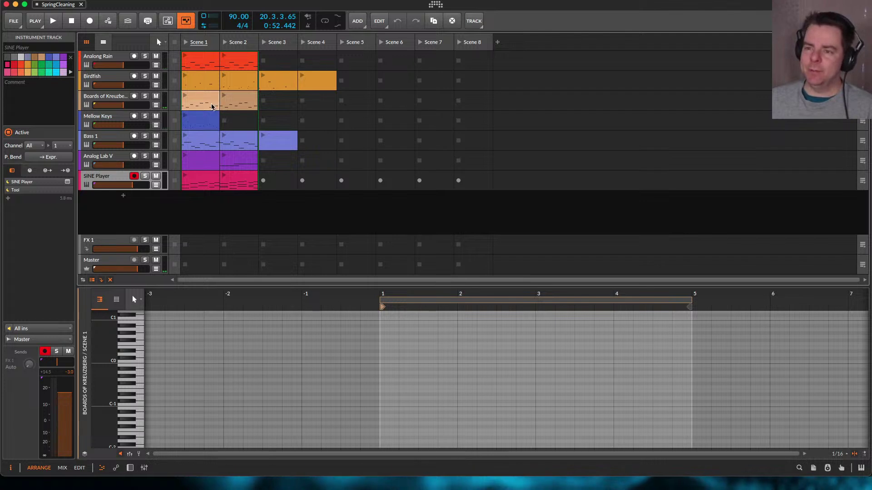
Audition the Birdfish drum clips in Scene 1 and Scene 2
{"action": "left_click", "coordinate": [108, 78]}
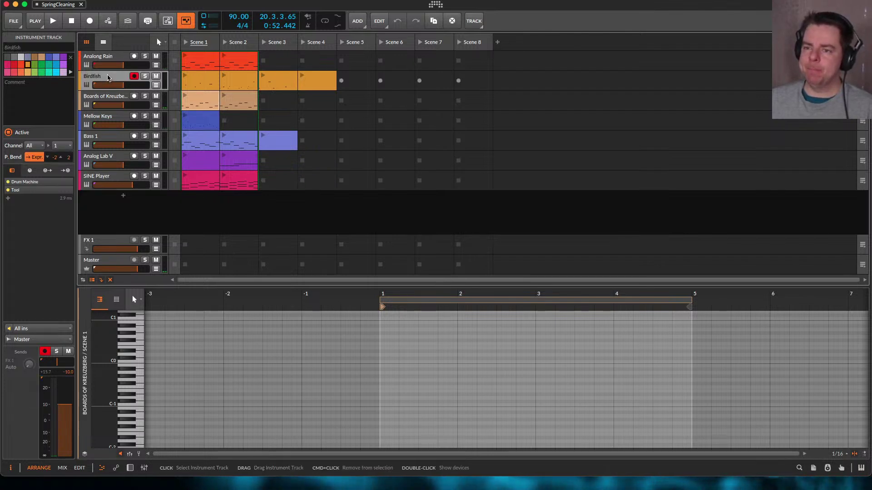
{"action": "left_click", "coordinate": [186, 76]}
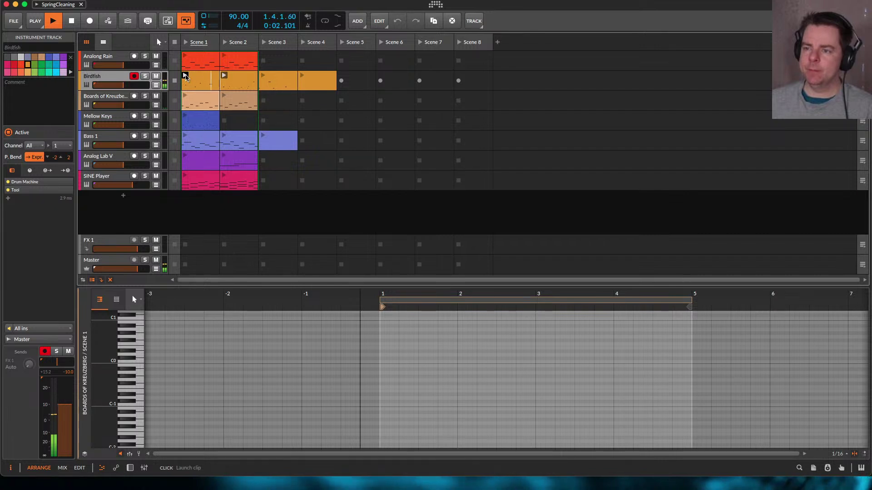
{"action": "left_click", "coordinate": [224, 76]}
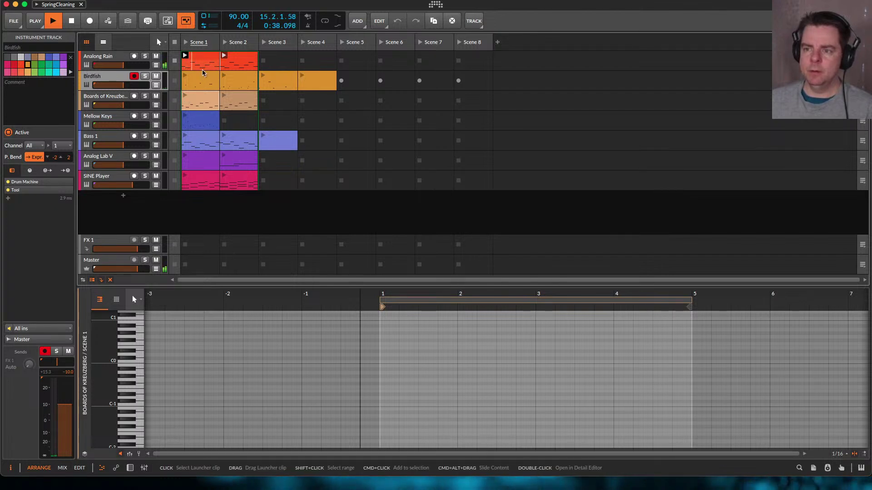
Examine the first notes of the Analog Rain Scene 1 clip and display the Chance values in the note expression lane
{"action": "left_click", "coordinate": [203, 66]}
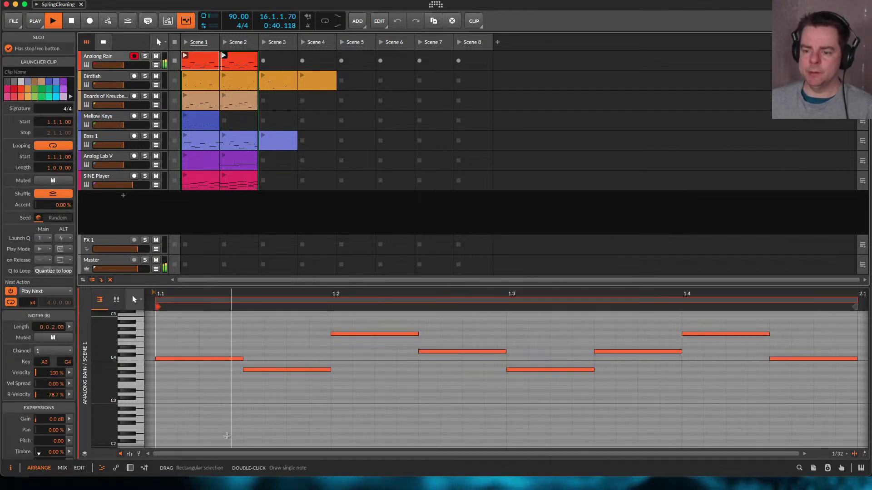
{"action": "left_click", "coordinate": [197, 359]}
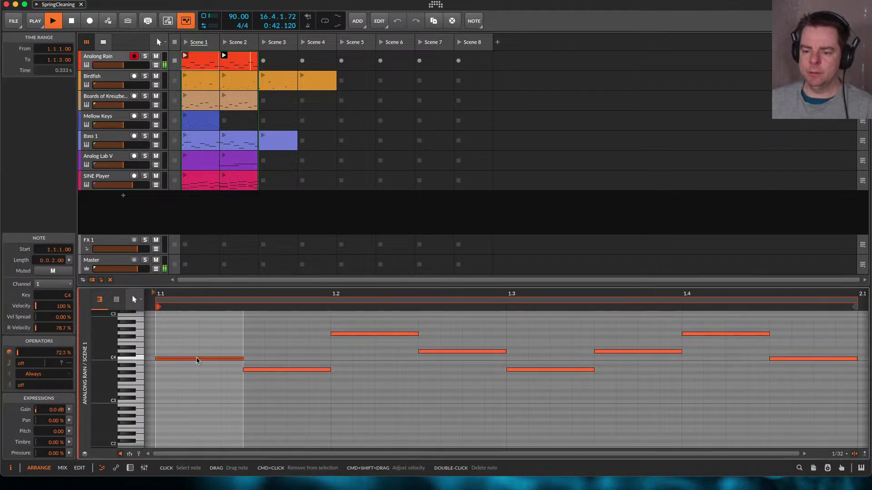
{"action": "left_click", "coordinate": [266, 371]}
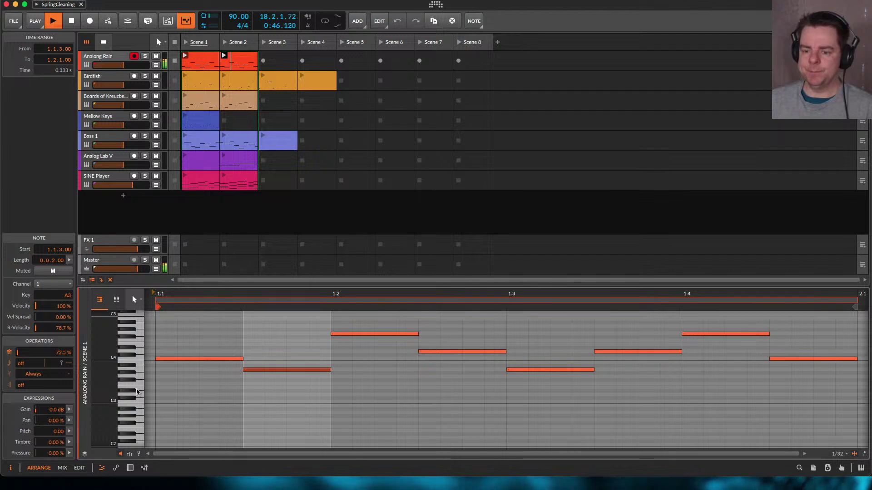
{"action": "left_click", "coordinate": [129, 453]}
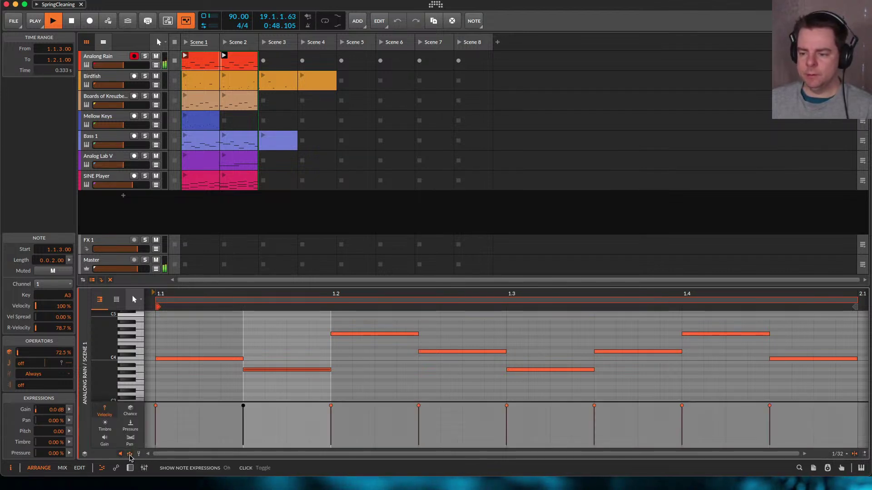
{"action": "left_click", "coordinate": [130, 410]}
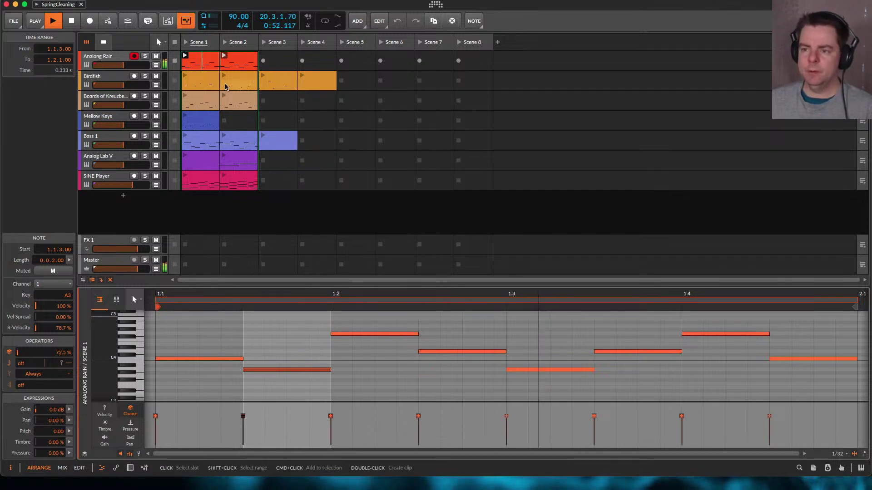
Launch the Boards of Kreuzberg clip in Scene 1 and stop the Analog Rain track
{"action": "left_click", "coordinate": [202, 98]}
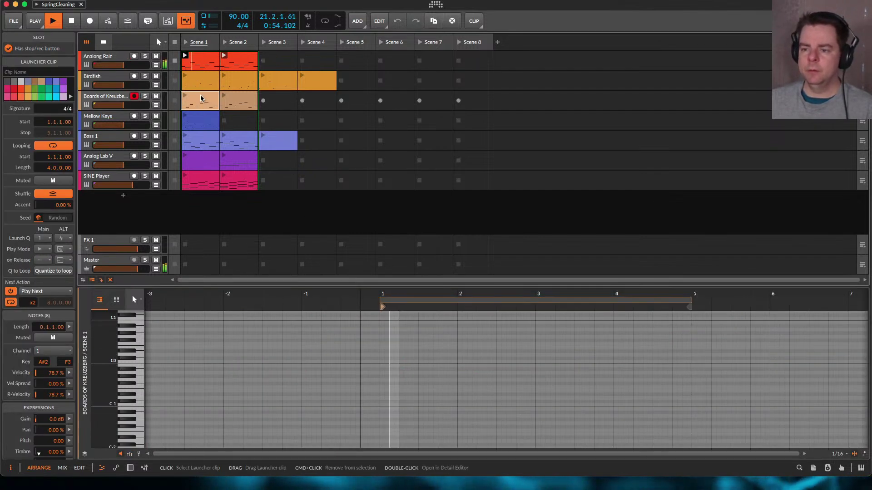
{"action": "left_click", "coordinate": [185, 95]}
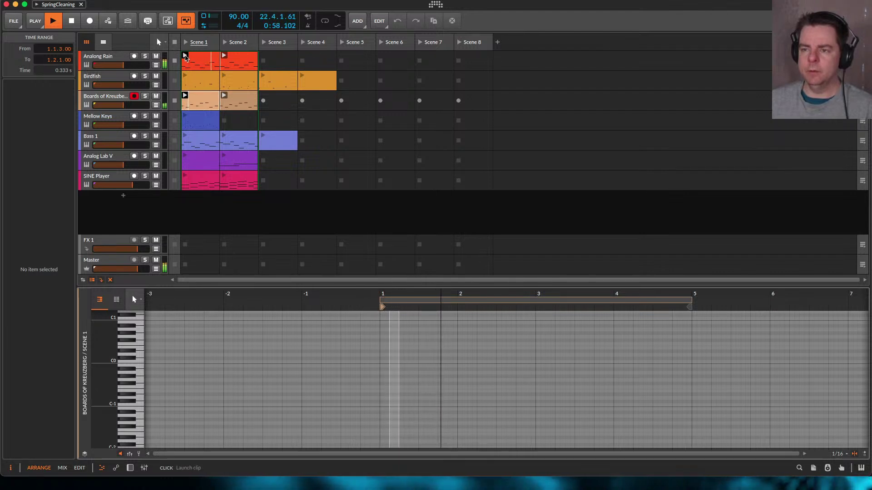
{"action": "left_click", "coordinate": [186, 56]}
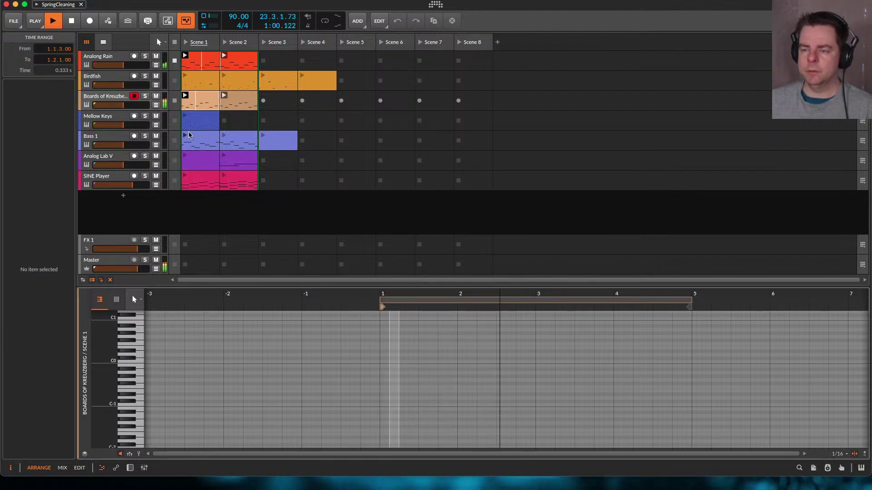
View the notes of the Boards of Kreuzberg Scene 2 clip with their Chance expression lane
{"action": "left_click", "coordinate": [207, 93]}
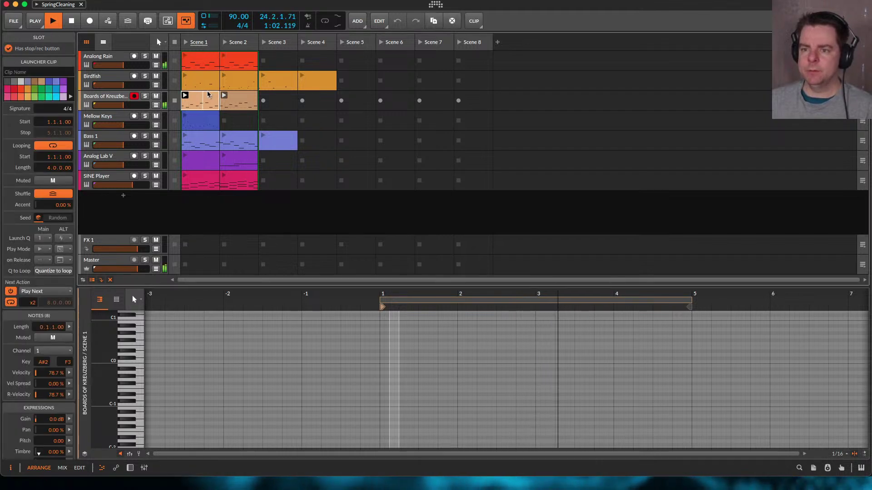
{"action": "left_click", "coordinate": [238, 101]}
{"action": "double_click", "coordinate": [238, 101]}
{"action": "scroll", "coordinate": [343, 338], "scroll_direction": "up", "scroll_amount": 1}
{"action": "scroll", "coordinate": [344, 338], "scroll_direction": "up", "scroll_amount": 1}
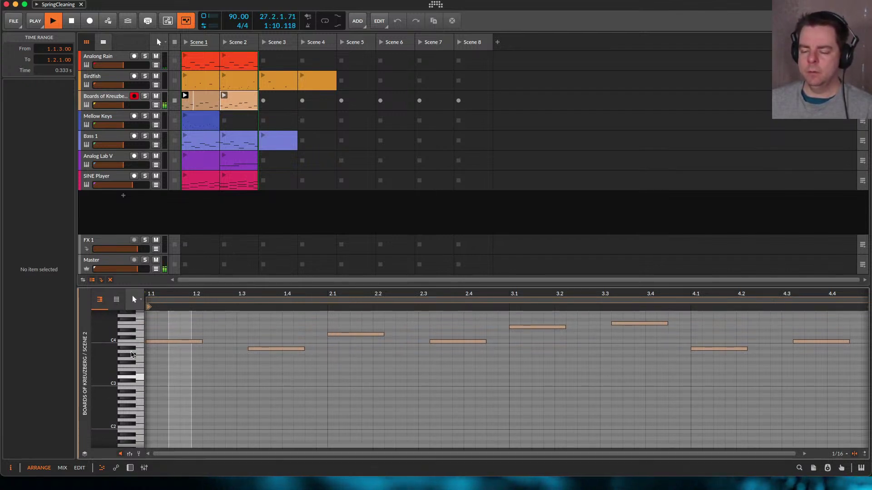
{"action": "left_click", "coordinate": [129, 453]}
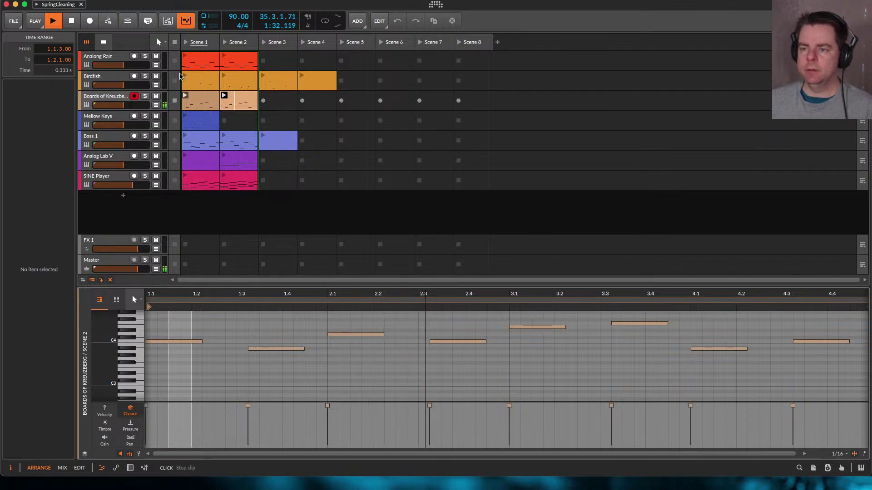
Launch the Mellow Keys clip in Scene 1 and view its notes with the Chance expression lane
{"action": "left_click", "coordinate": [185, 117]}
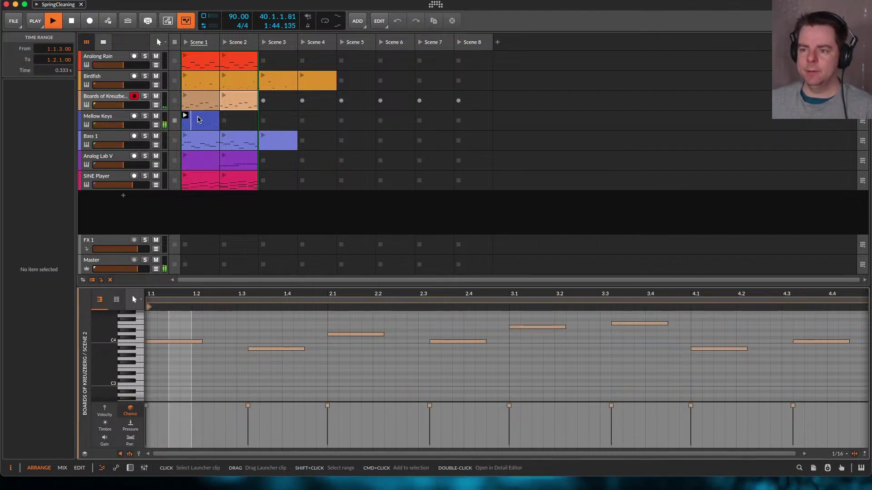
{"action": "left_click", "coordinate": [197, 120]}
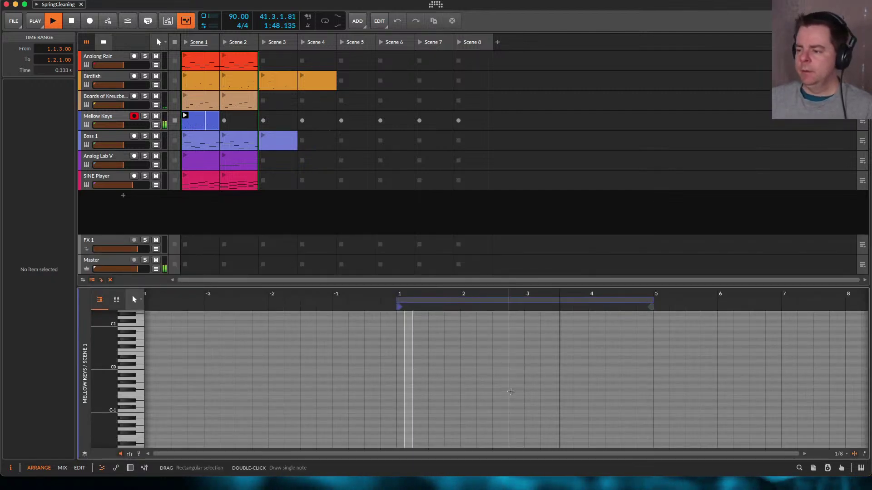
{"action": "scroll", "coordinate": [510, 391], "scroll_direction": "up", "scroll_amount": 5}
{"action": "scroll", "coordinate": [510, 391], "scroll_direction": "up", "scroll_amount": 5}
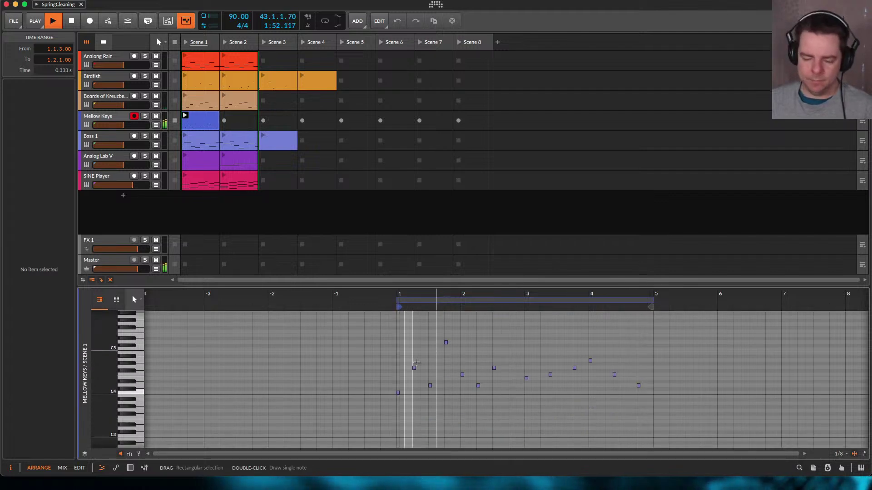
{"action": "left_click", "coordinate": [129, 454]}
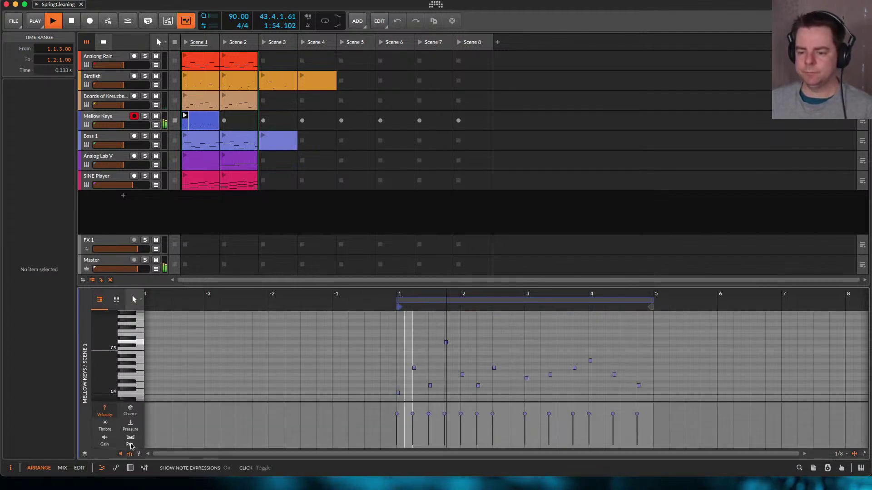
{"action": "left_click", "coordinate": [125, 414]}
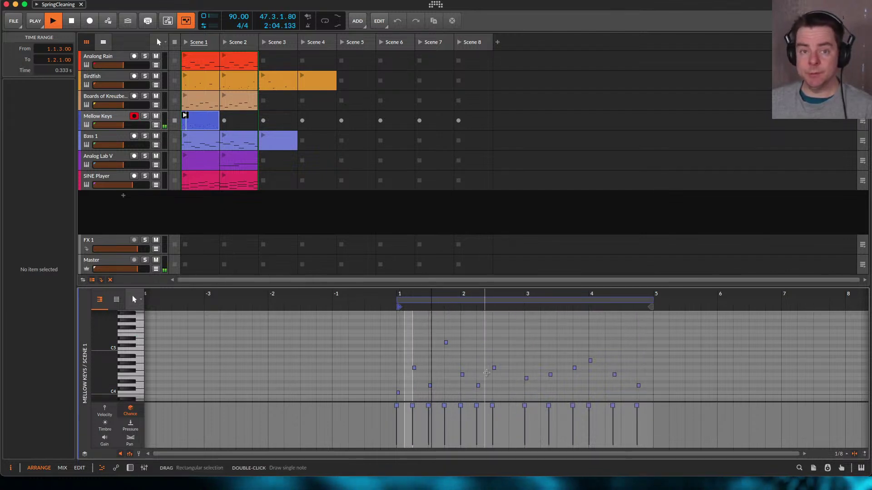
Show the Mellow Keys device chain and inspect the Humanize device inside the FM-4's Note FX chain
{"action": "key", "text": "d"}
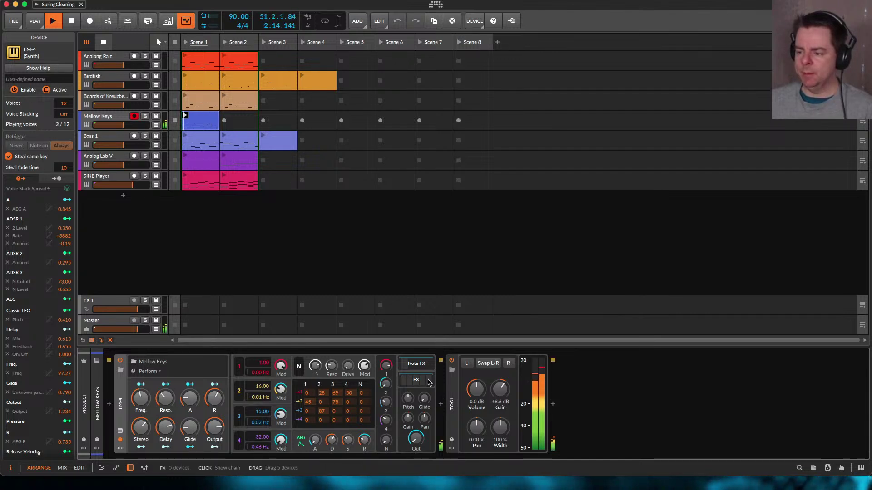
{"action": "left_click_drag", "start_coordinate": [422, 363], "coordinate": [445, 375]}
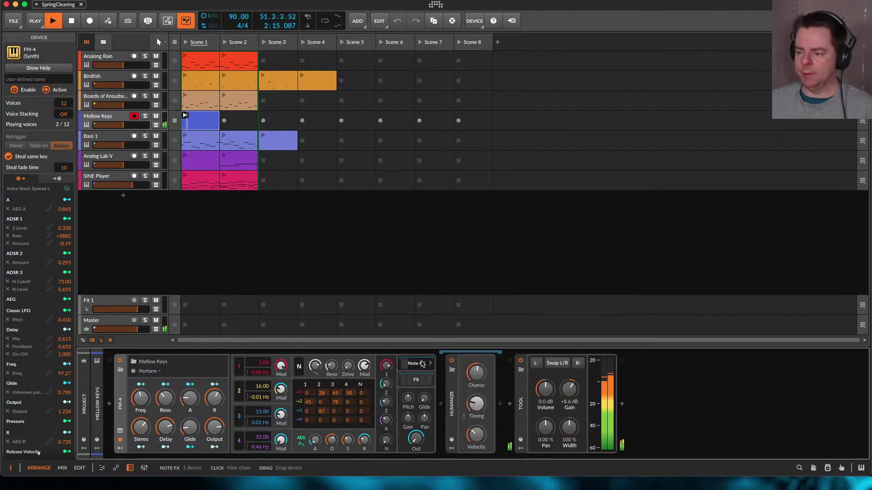
{"action": "left_click", "coordinate": [453, 408]}
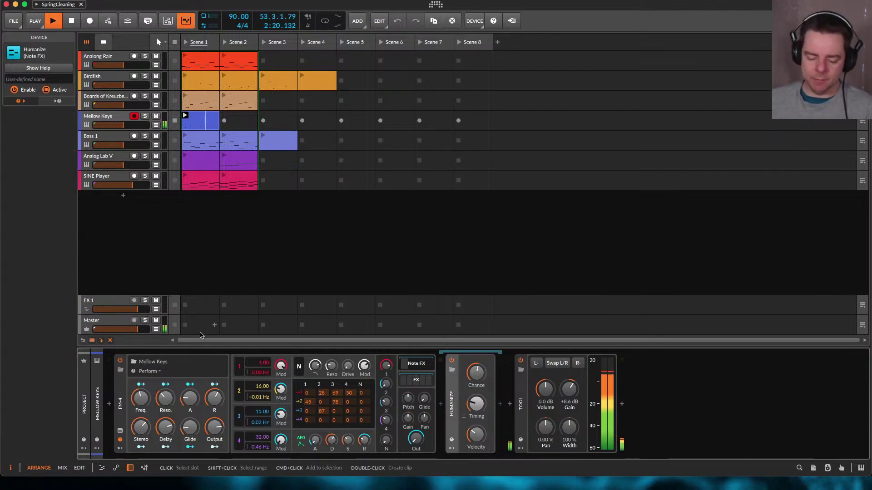
Return to the Mellow Keys clip's notes, display the Pan expression lane, and set the D5 note's velocity spread to 26.5%
{"action": "key", "text": "e"}
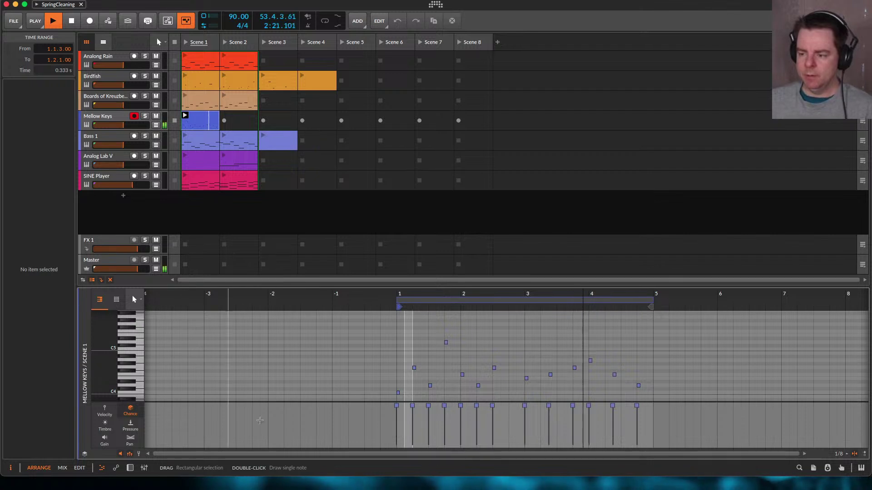
{"action": "left_click", "coordinate": [446, 344]}
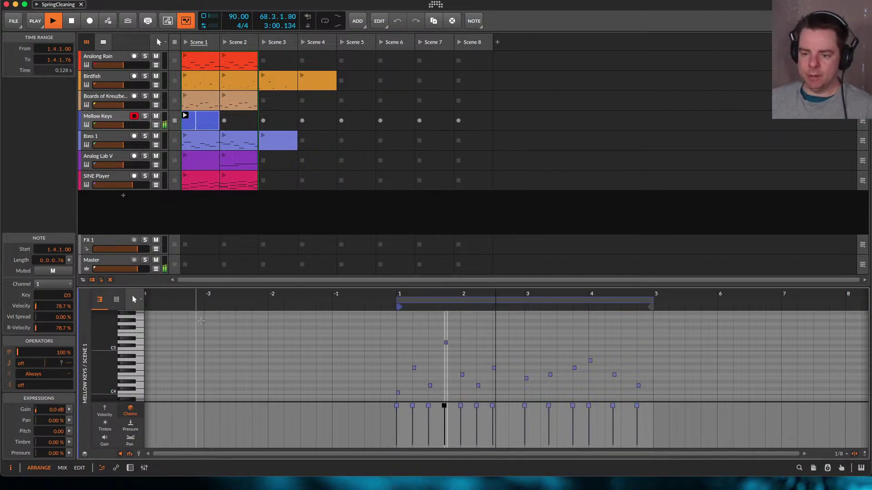
{"action": "left_click", "coordinate": [133, 439]}
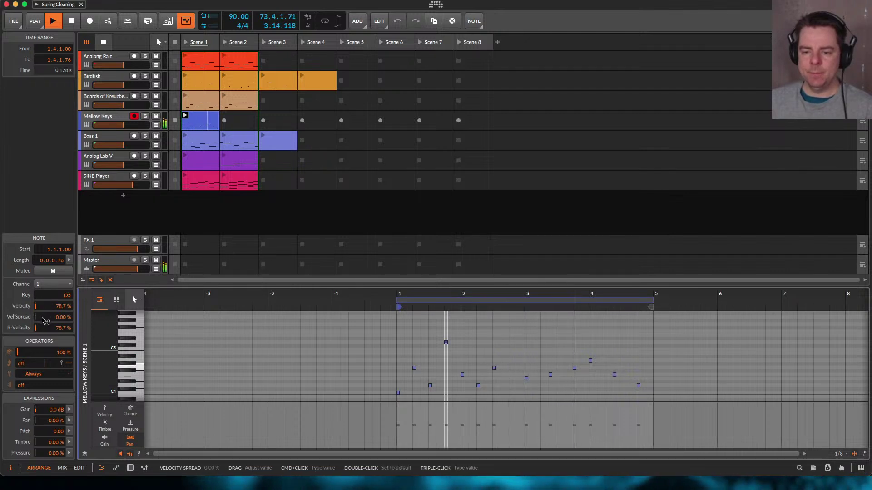
{"action": "left_click_drag", "start_coordinate": [44, 319], "coordinate": [43, 295]}
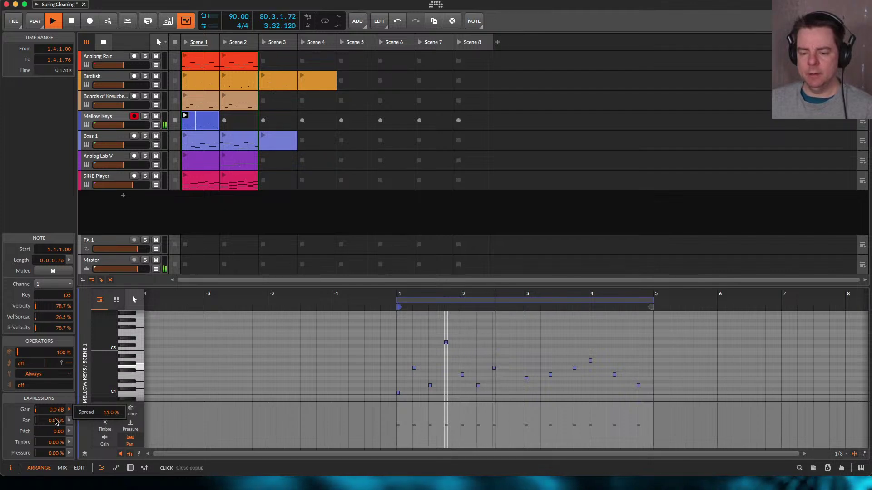
Set the pan spread of the D5 note in the Mellow Keys clip to 14.0%
{"action": "left_click", "coordinate": [70, 421]}
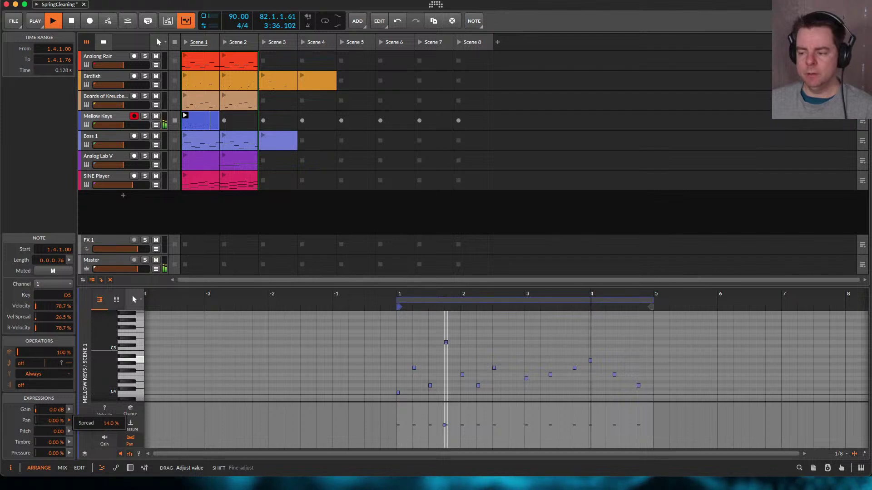
{"action": "left_click", "coordinate": [367, 434]}
Select all the Mellow Keys notes and randomize their pan values by adjusting Chaos and Scale in the Pan histogram
{"action": "key", "text": "ctrl+a"}
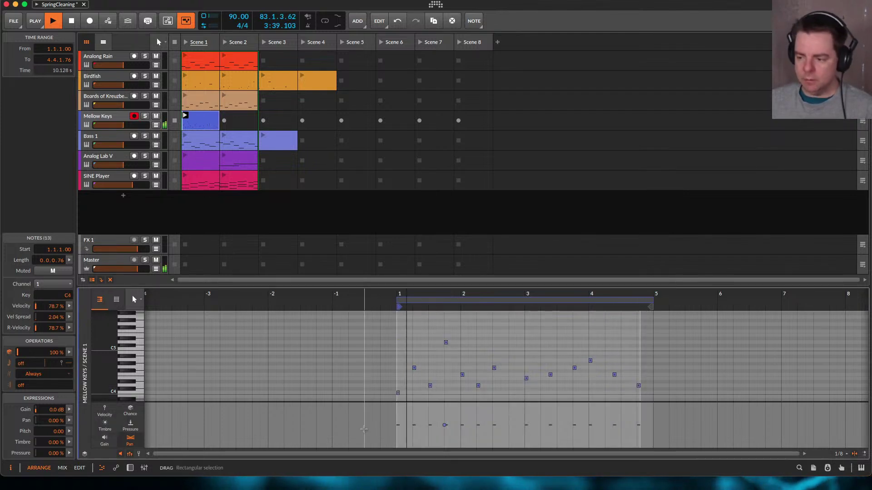
{"action": "left_click", "coordinate": [69, 423]}
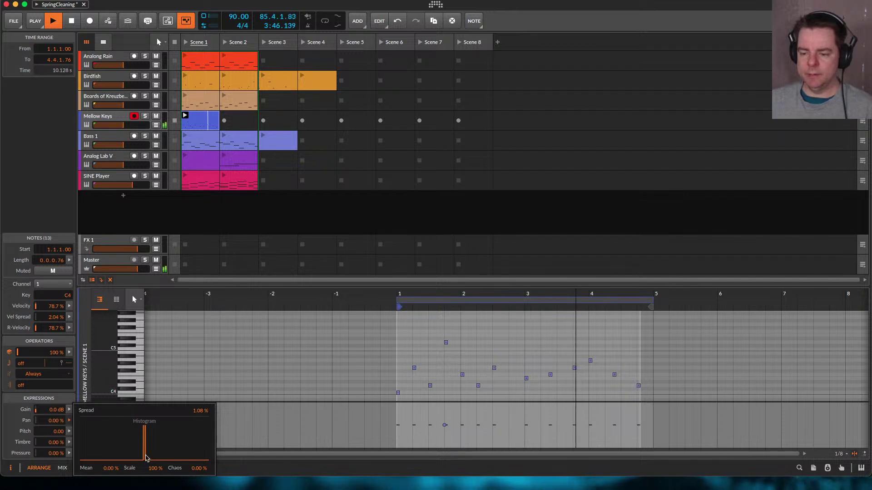
{"action": "left_click_drag", "start_coordinate": [193, 470], "coordinate": [201, 471]}
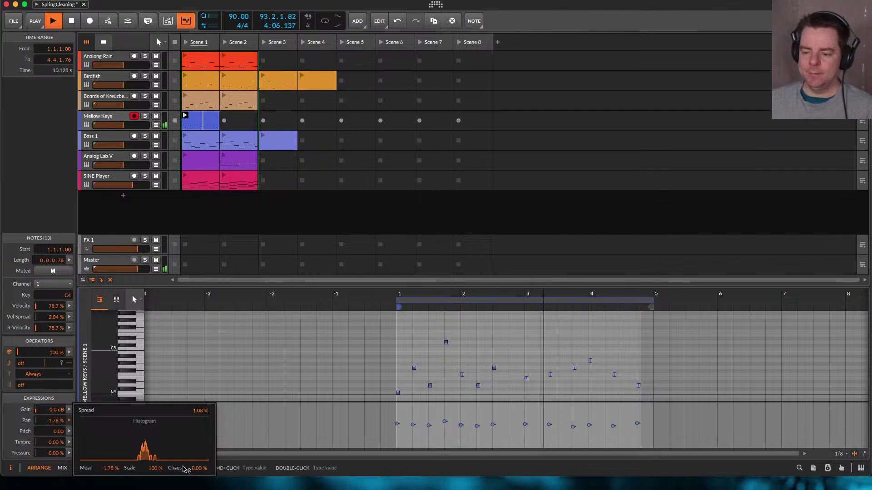
{"action": "left_click_drag", "start_coordinate": [154, 468], "coordinate": [154, 440]}
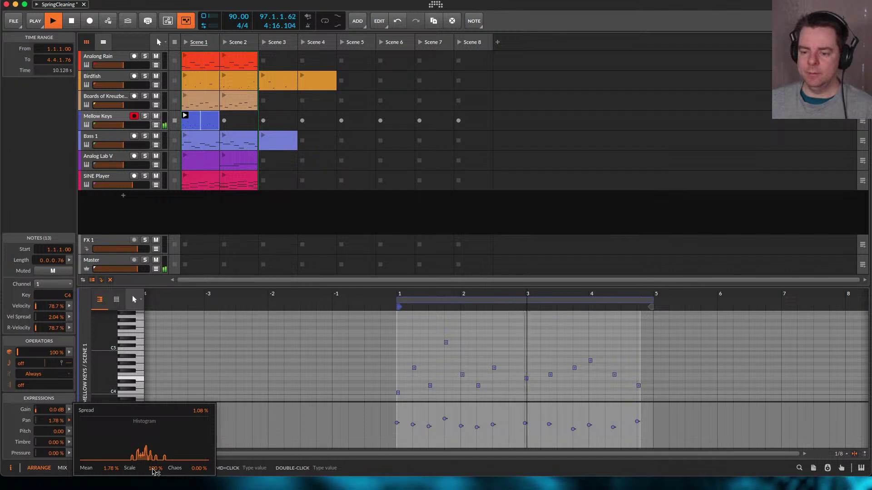
{"action": "left_click_drag", "start_coordinate": [155, 471], "coordinate": [155, 479]}
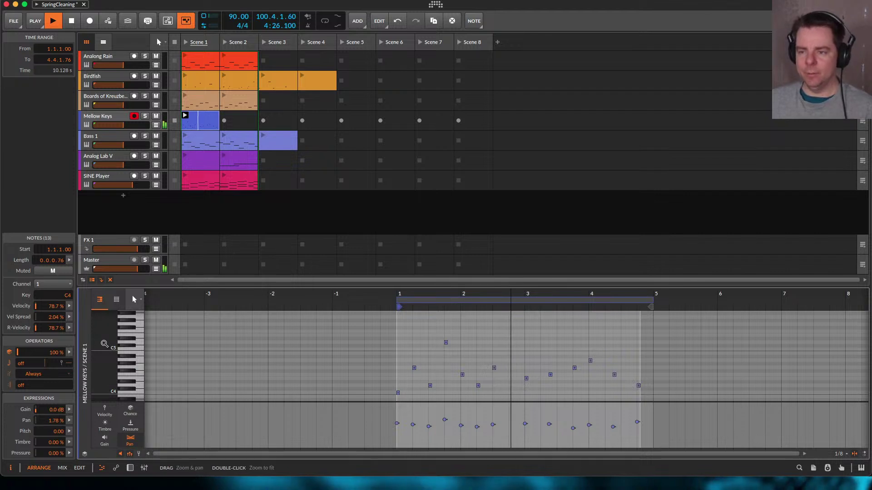
Launch the Bass 1 clip in Scene 1 and rename the track as Bass
{"action": "left_click", "coordinate": [184, 139]}
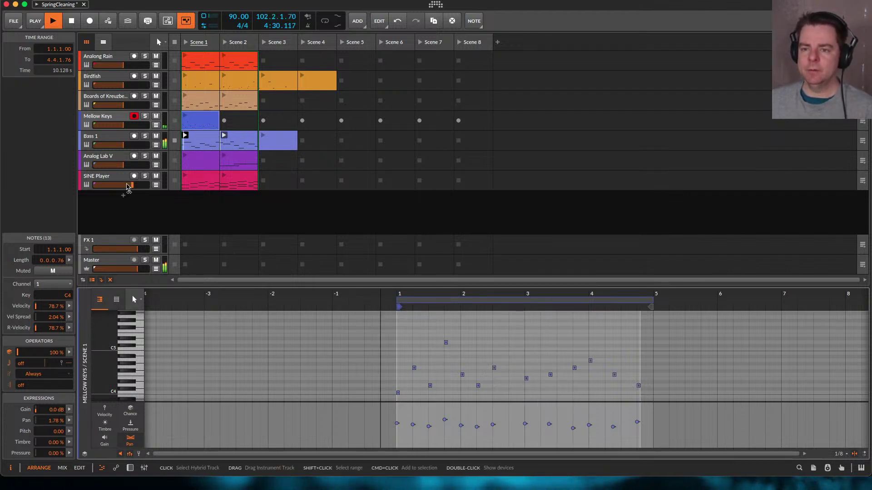
{"action": "double_click", "coordinate": [96, 138]}
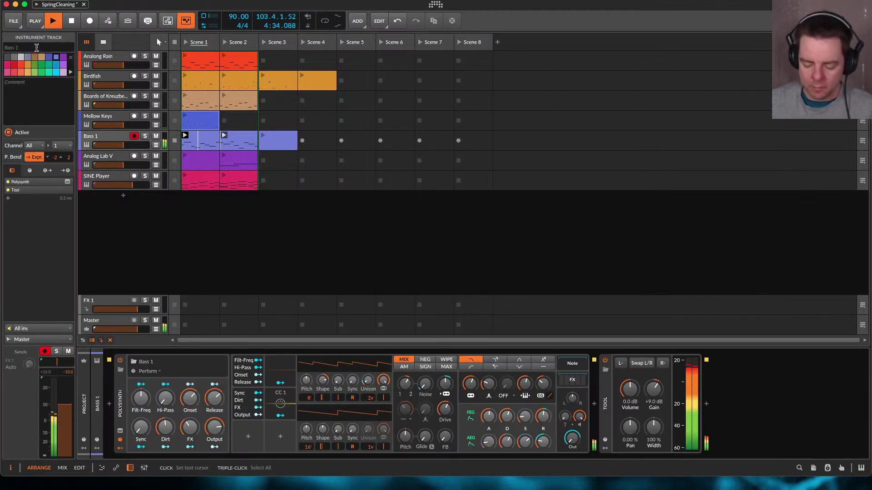
{"action": "left_click", "coordinate": [38, 48]}
{"action": "type", "text": "Bass"}
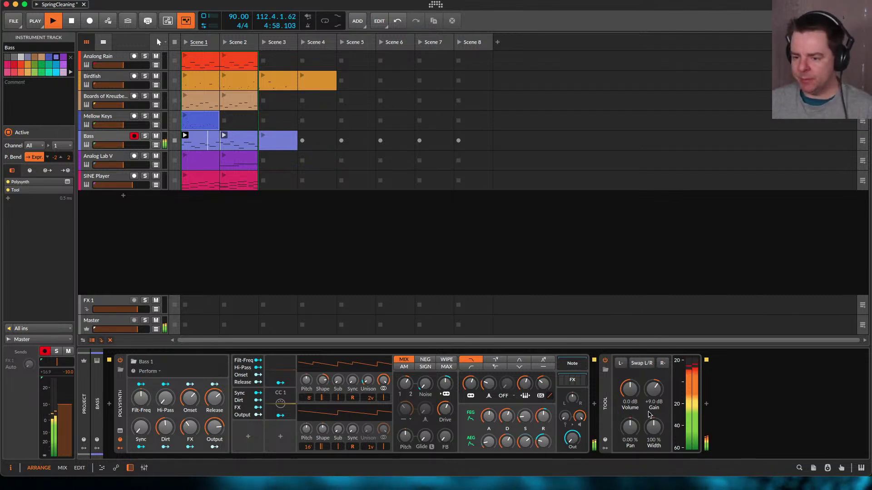
Inspect the Polysynth's FX chain on the Bass track, from Filter and Convolution through Guitar Compression to Chain and Tool, and collapse it
{"action": "left_click", "coordinate": [575, 380]}
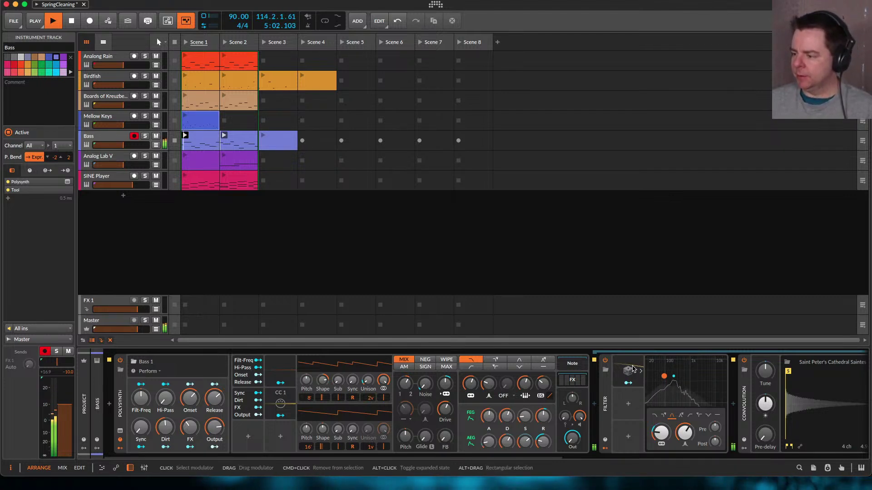
{"action": "mouse_move", "coordinate": [672, 380]}
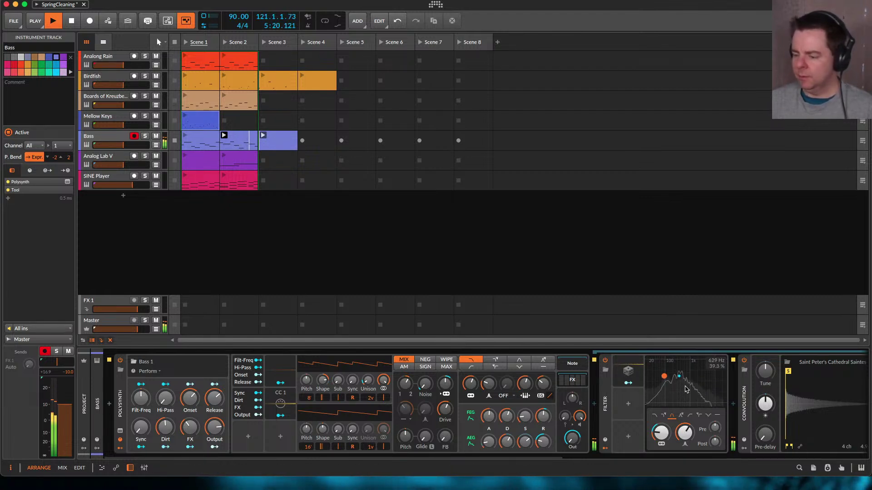
{"action": "scroll", "coordinate": [684, 399], "scroll_direction": "right", "scroll_amount": 3}
{"action": "scroll", "coordinate": [686, 386], "scroll_direction": "right", "scroll_amount": 4}
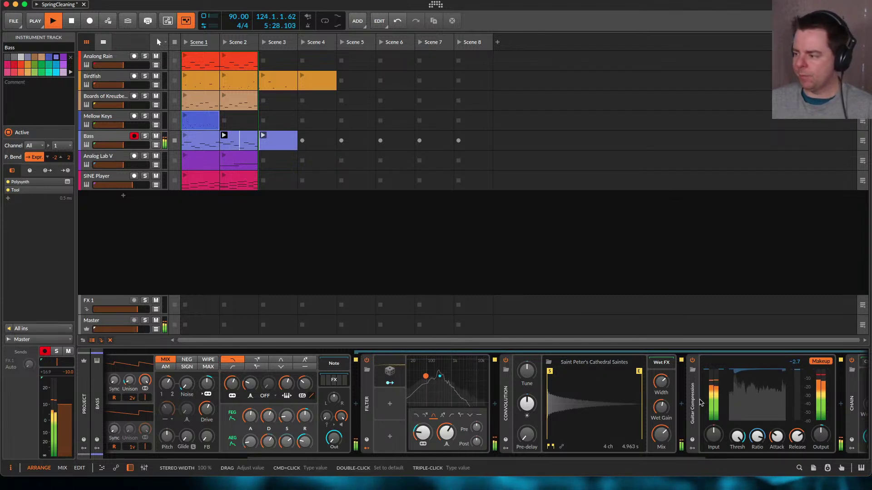
{"action": "scroll", "coordinate": [659, 382], "scroll_direction": "right", "scroll_amount": 2}
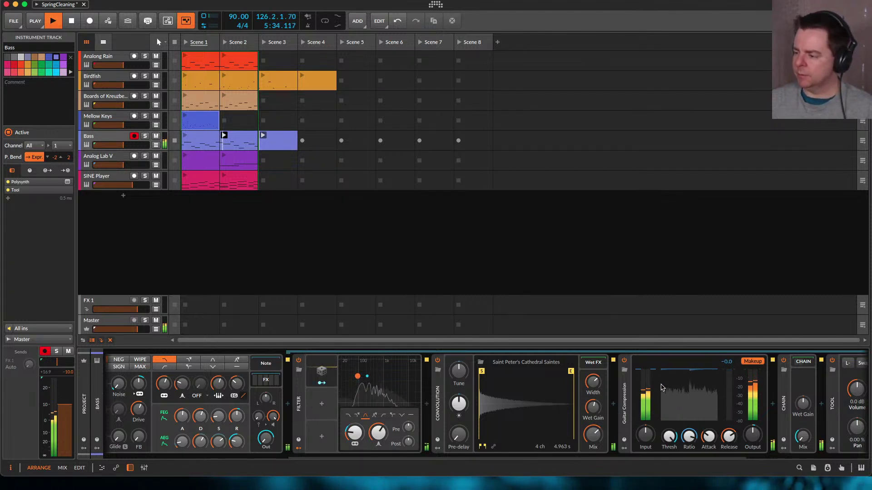
{"action": "scroll", "coordinate": [697, 393], "scroll_direction": "right", "scroll_amount": 4}
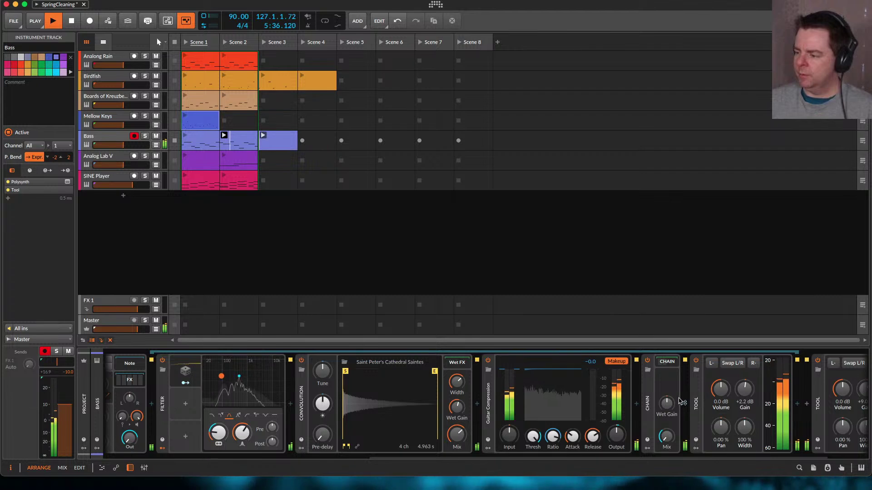
{"action": "scroll", "coordinate": [696, 396], "scroll_direction": "right", "scroll_amount": 2}
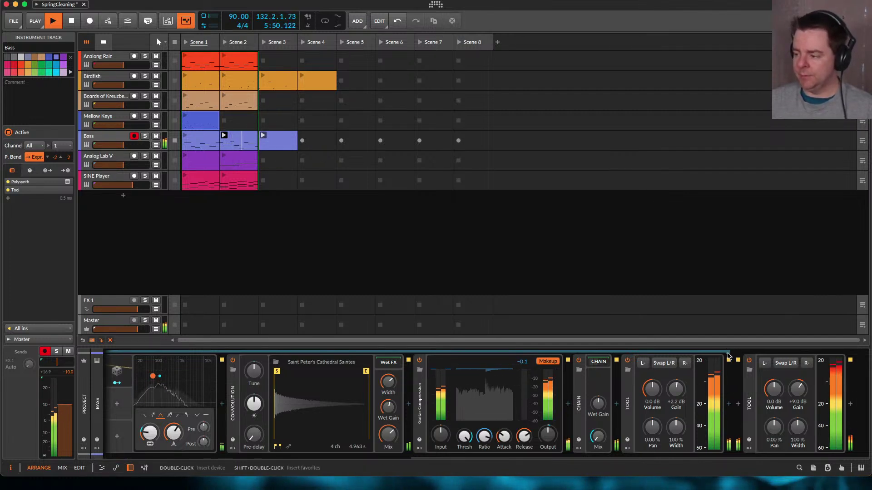
{"action": "scroll", "coordinate": [220, 376], "scroll_direction": "left", "scroll_amount": 10}
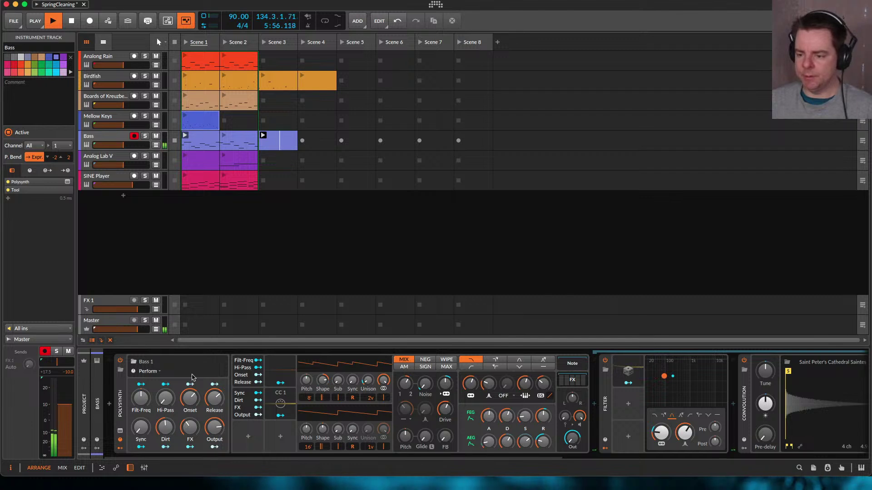
{"action": "left_click", "coordinate": [577, 384]}
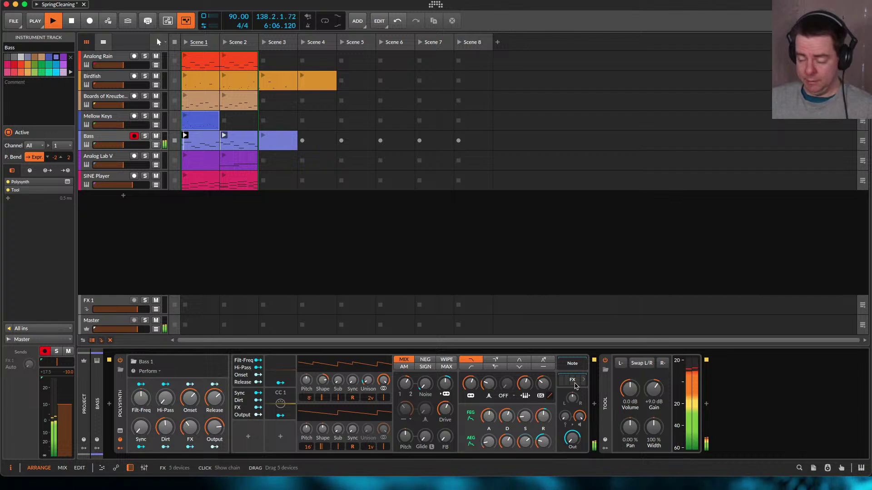
Launch the Analog Lab V clip in Scene 1 from the Mix view and return to the Arrange view
{"action": "left_click", "coordinate": [95, 141]}
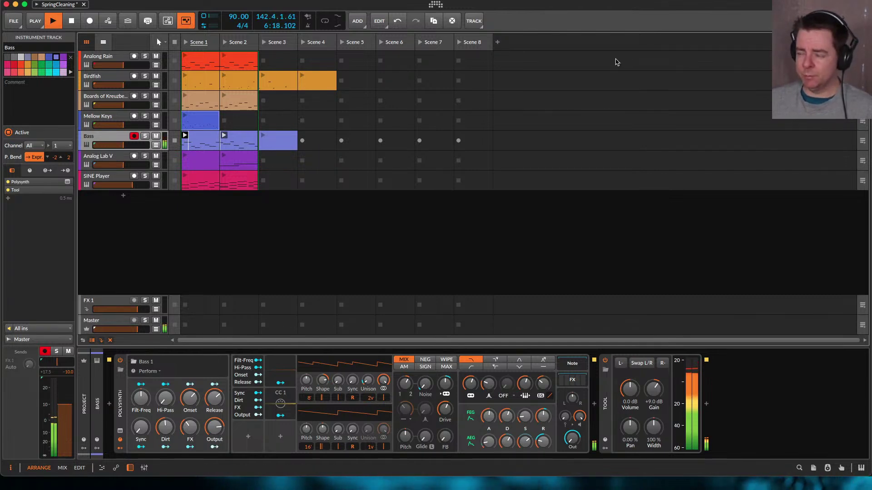
{"action": "key", "text": "alt+2"}
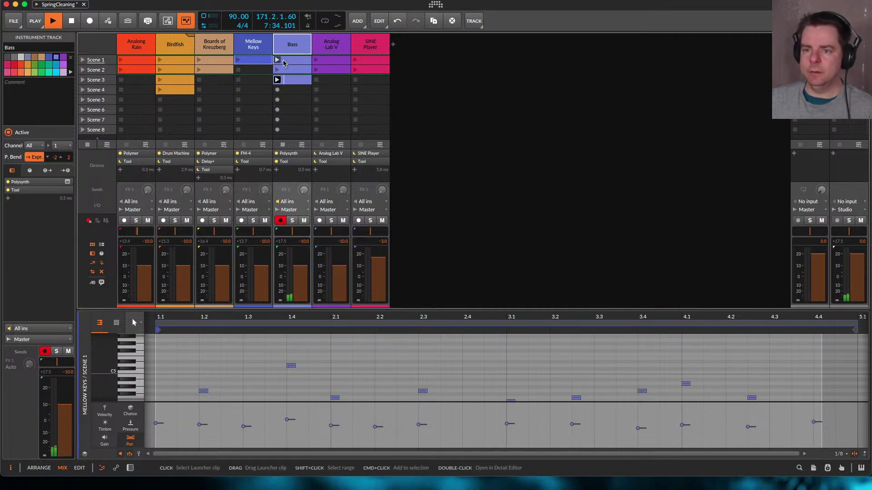
{"action": "left_click", "coordinate": [316, 59]}
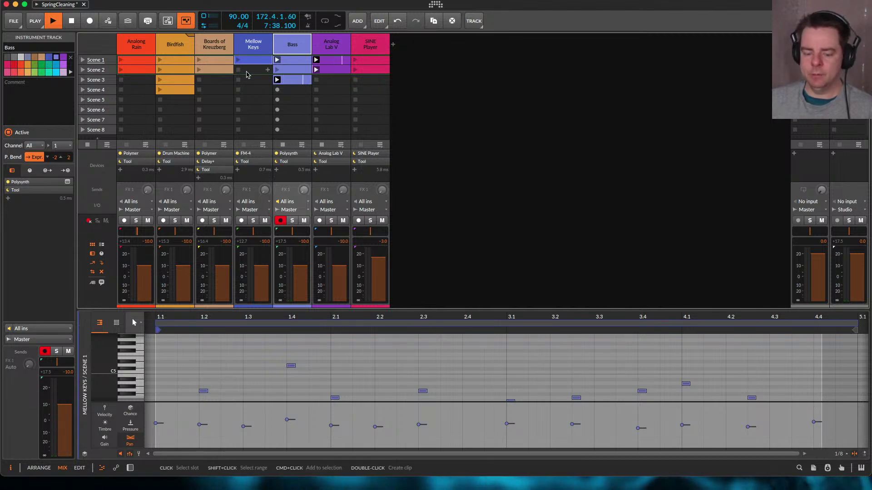
{"action": "key", "text": "alt+1"}
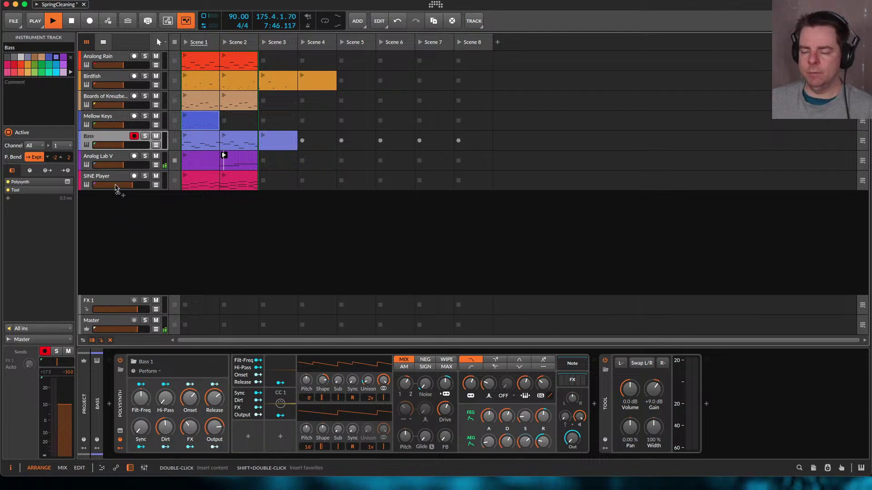
Rename the Analog Lab V track as FX (Birds)
{"action": "left_click", "coordinate": [108, 162]}
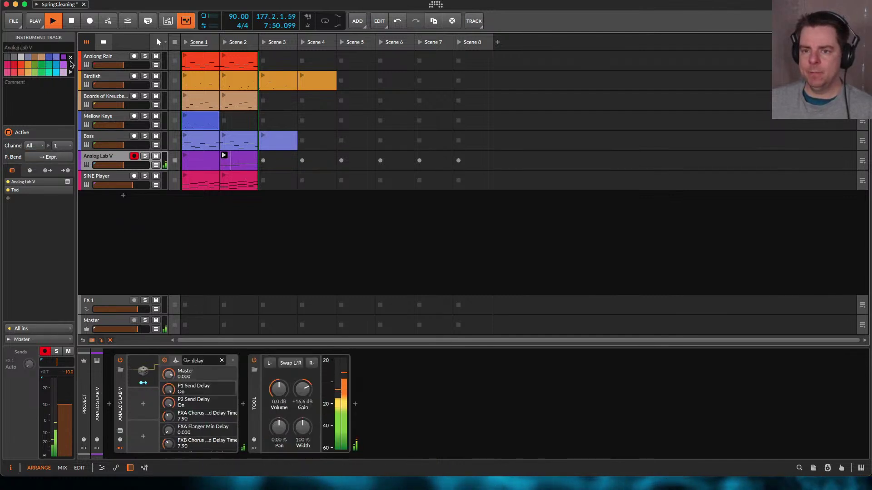
{"action": "left_click", "coordinate": [32, 49]}
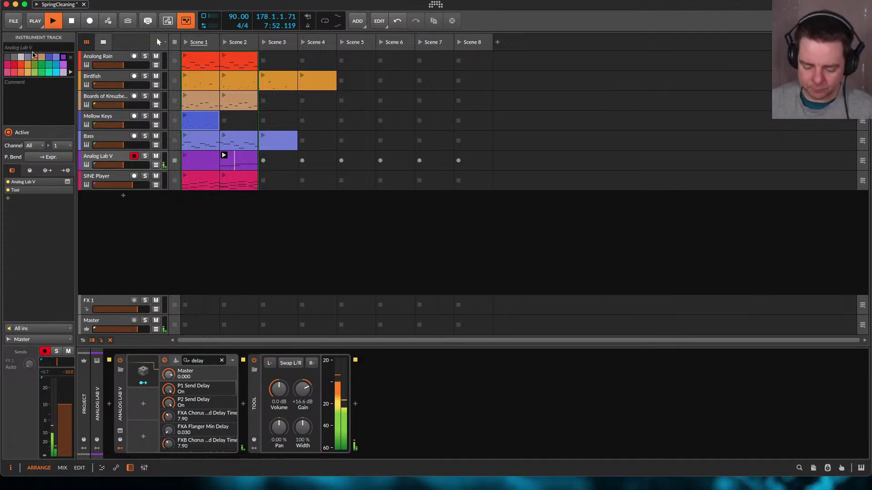
{"action": "type", "text": "FX (Birds("}
{"action": "key", "text": "BackSpace"}
{"action": "type", "text": ")"}
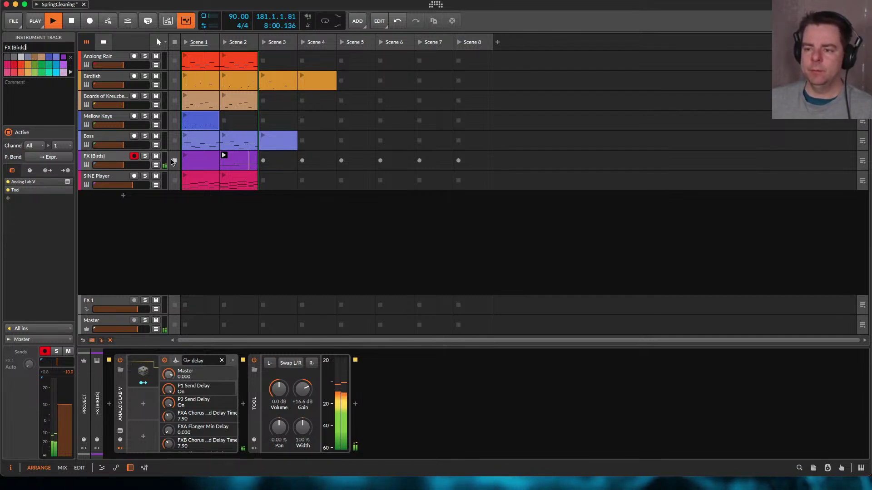
Audition the SINE Player clips in Scenes 1 and 2 and the whole of Scene 2, and stop all clips
{"action": "left_click", "coordinate": [185, 178]}
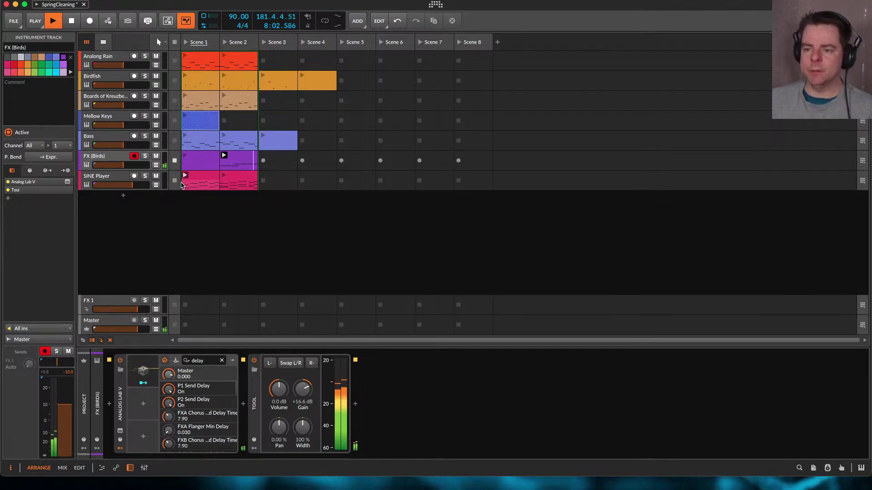
{"action": "left_click", "coordinate": [224, 177]}
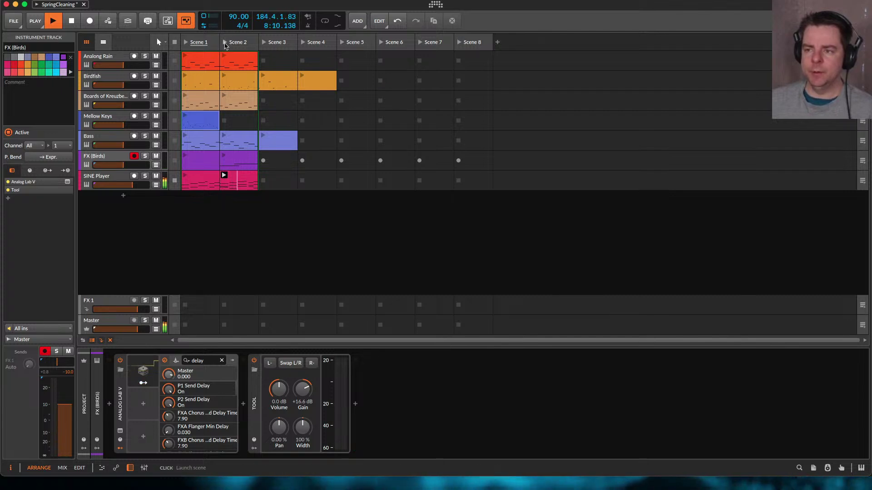
{"action": "left_click", "coordinate": [225, 42]}
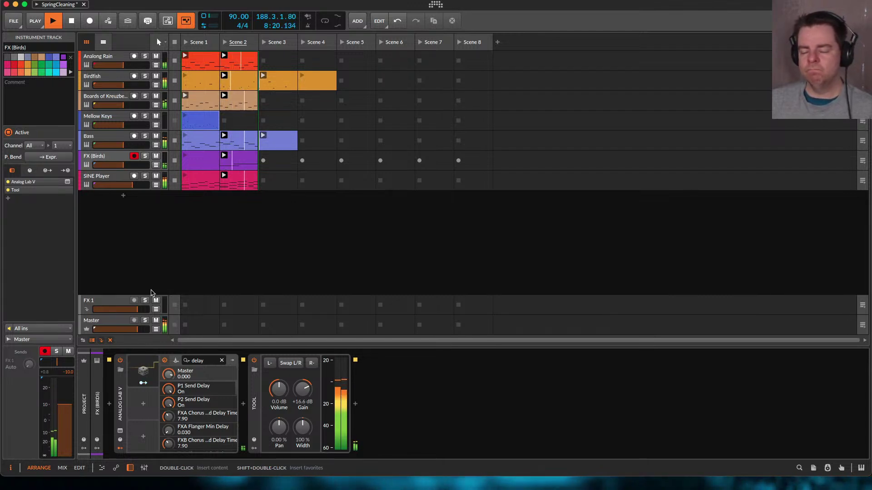
{"action": "left_click", "coordinate": [175, 42]}
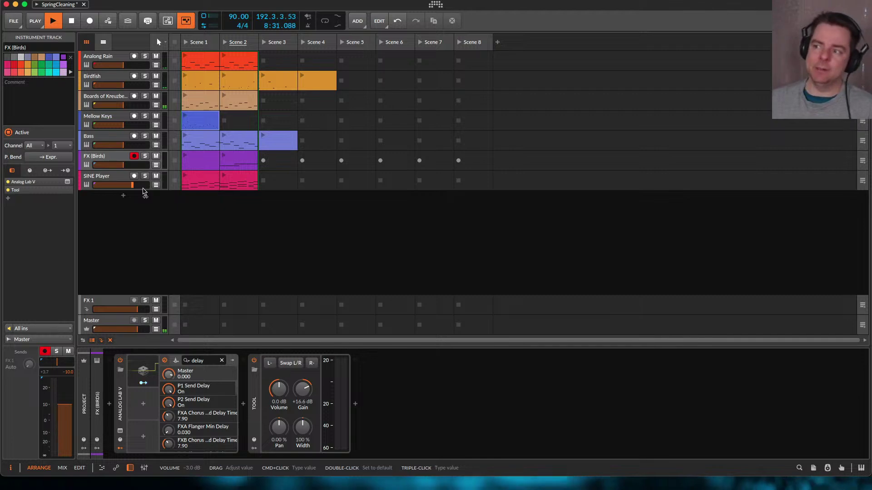
View the Orchestral Brass package among the installed sound packages, browse the rest of the list, and close the dashboard
{"action": "left_click", "coordinate": [435, 4]}
{"action": "left_click", "coordinate": [450, 27]}
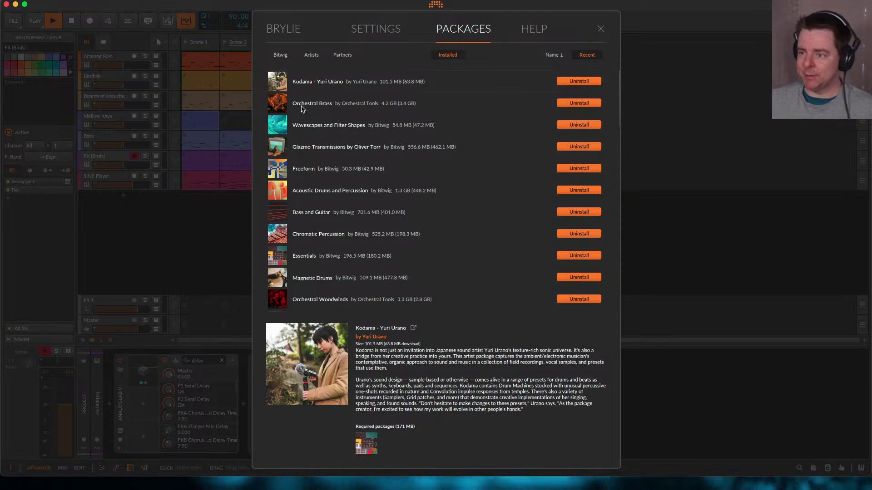
{"action": "left_click", "coordinate": [327, 107]}
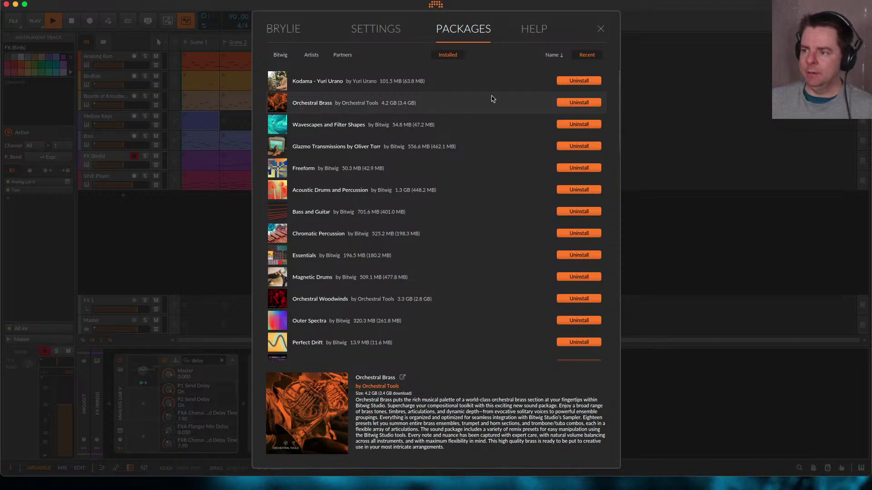
{"action": "scroll", "coordinate": [576, 249], "scroll_direction": "down", "scroll_amount": 10}
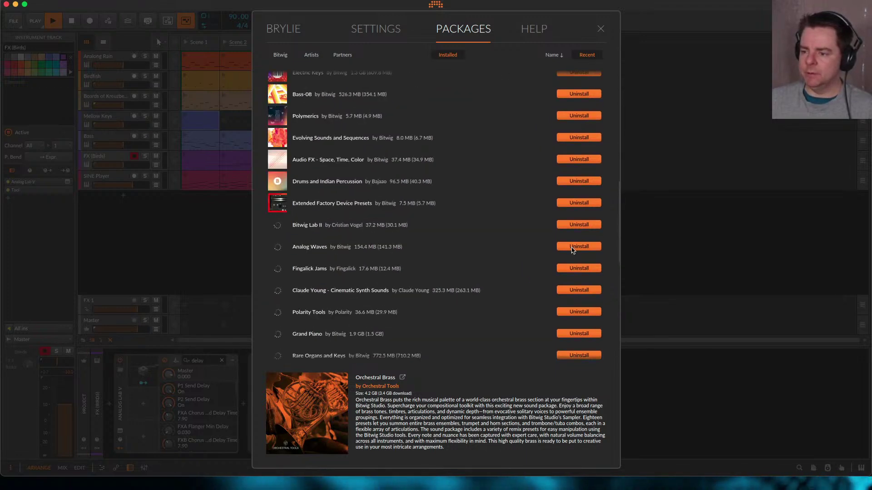
{"action": "scroll", "coordinate": [573, 249], "scroll_direction": "up", "scroll_amount": 8}
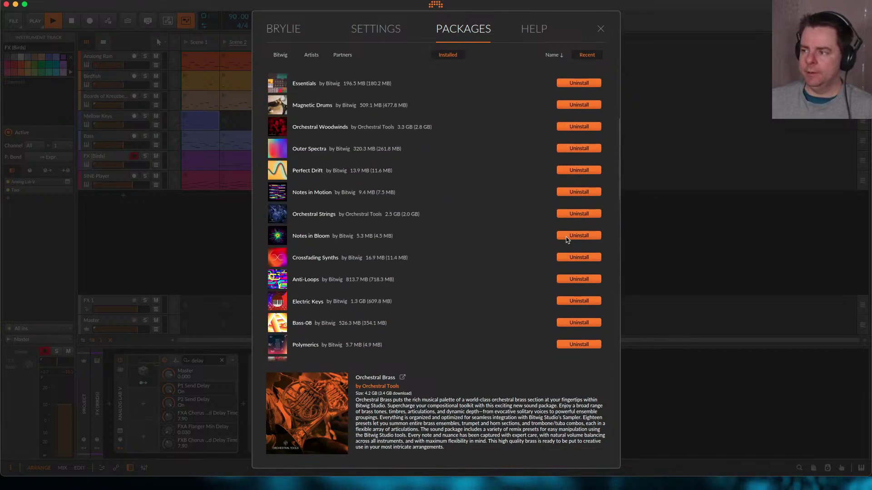
{"action": "left_click", "coordinate": [600, 30]}
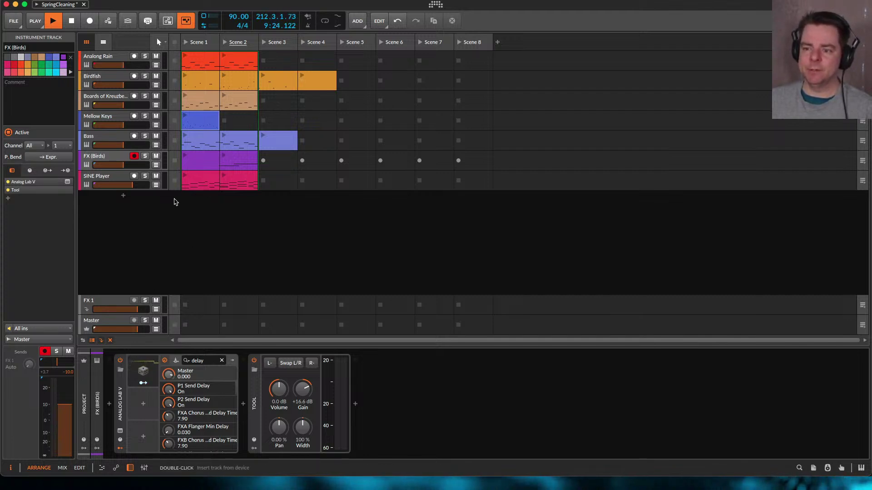
Select the SINE Player track to show its device chain
{"action": "mouse_move", "coordinate": [154, 190]}
{"action": "left_mouse_down"}
{"action": "mouse_move", "coordinate": [154, 198]}
{"action": "mouse_move", "coordinate": [156, 190]}
{"action": "left_mouse_up"}
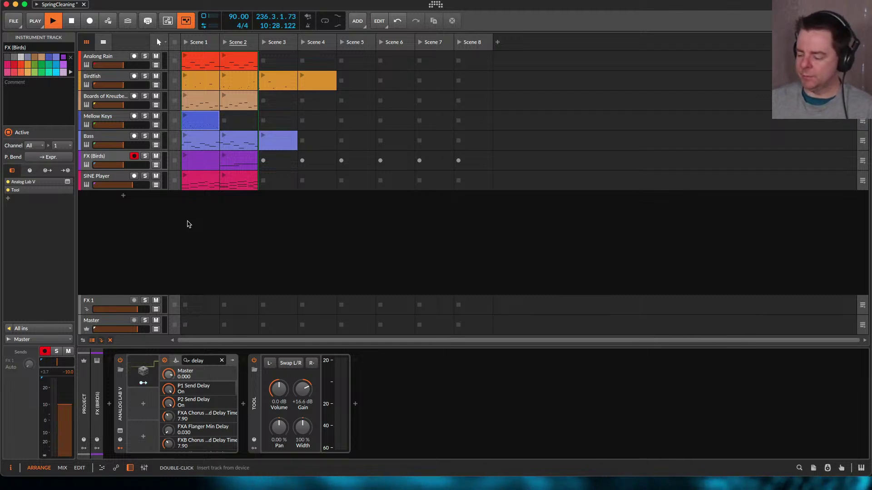
{"action": "left_click", "coordinate": [113, 178]}
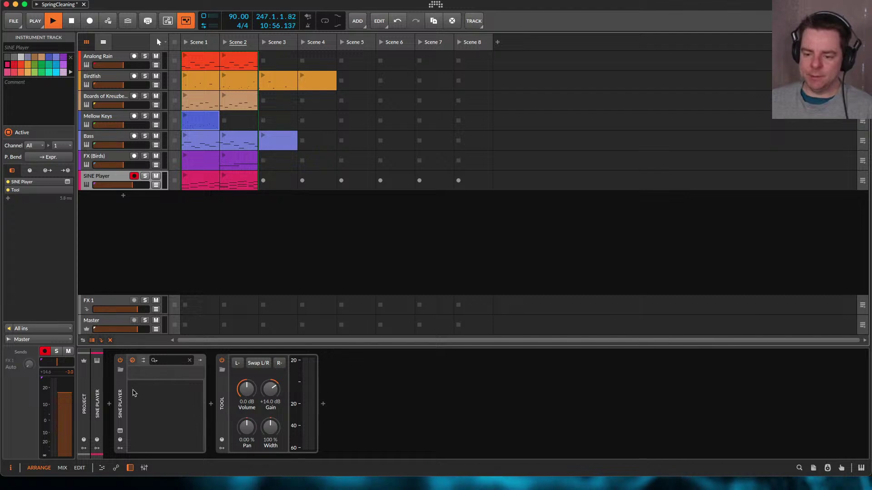
Add an instrument track below SINE Player loaded with the Orchestral Brass-Marcato preset, found by searching for "orche"
{"action": "left_click", "coordinate": [124, 405]}
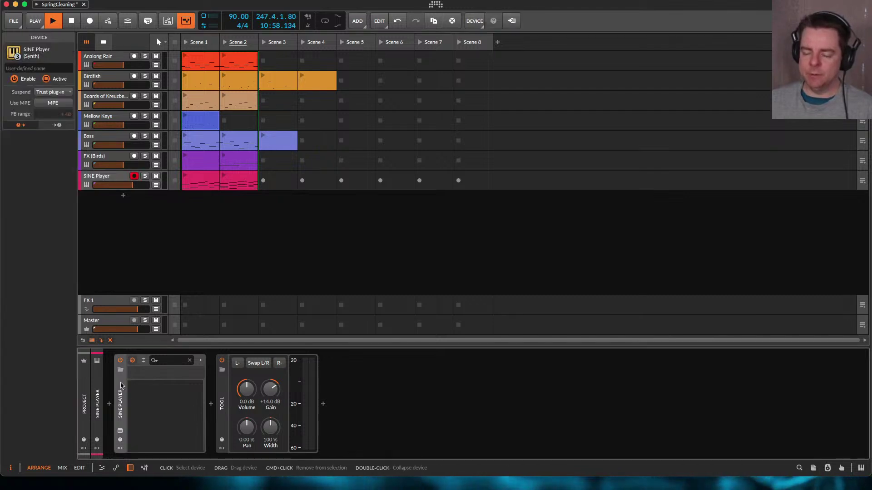
{"action": "left_click", "coordinate": [124, 200]}
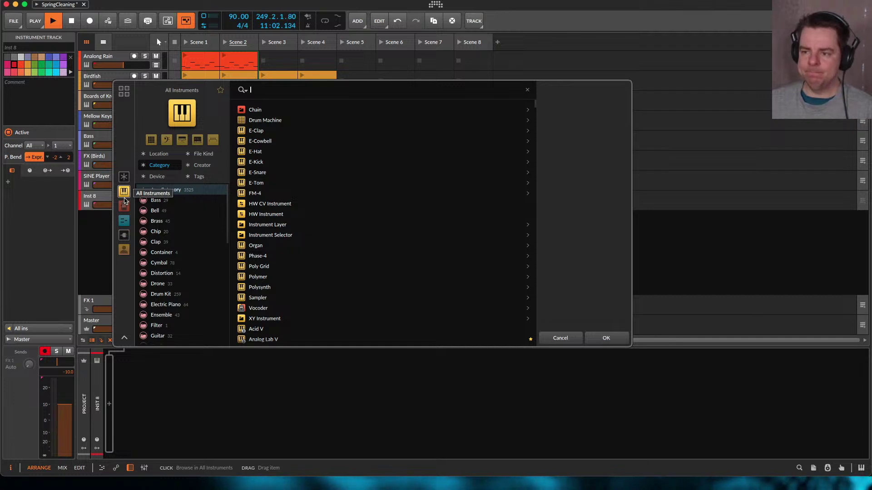
{"action": "type", "text": "orche"}
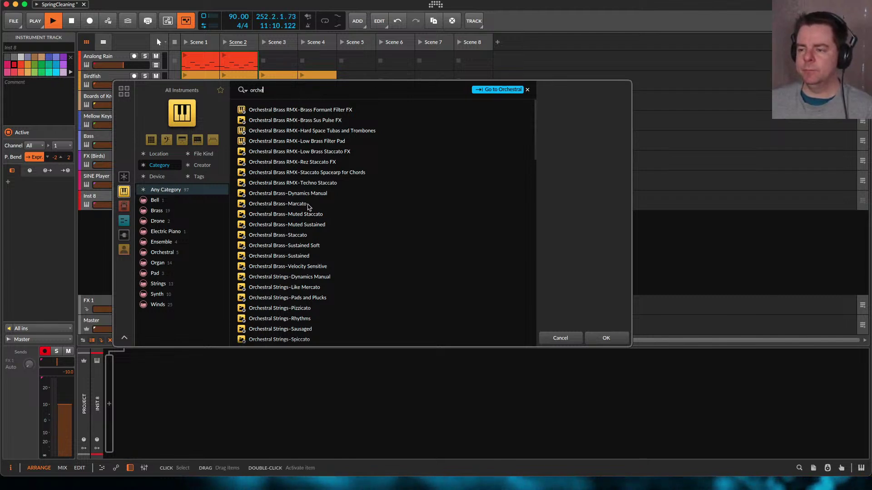
{"action": "left_click", "coordinate": [308, 205]}
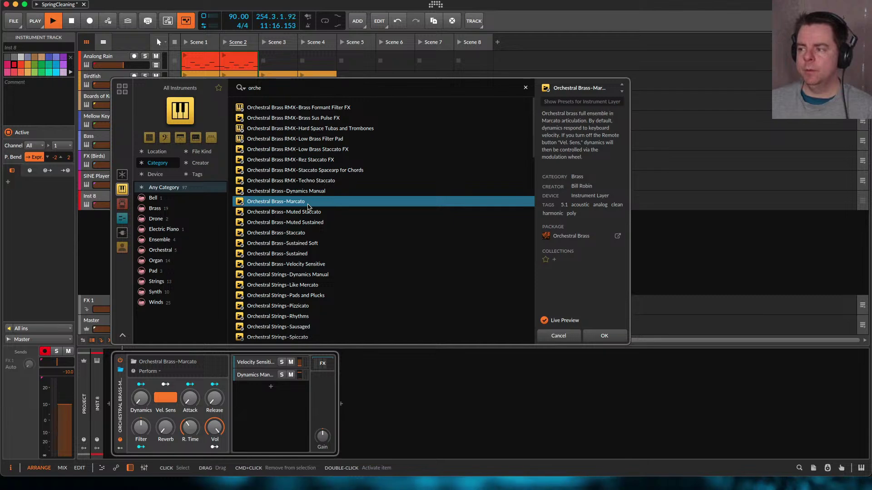
{"action": "left_click", "coordinate": [606, 335]}
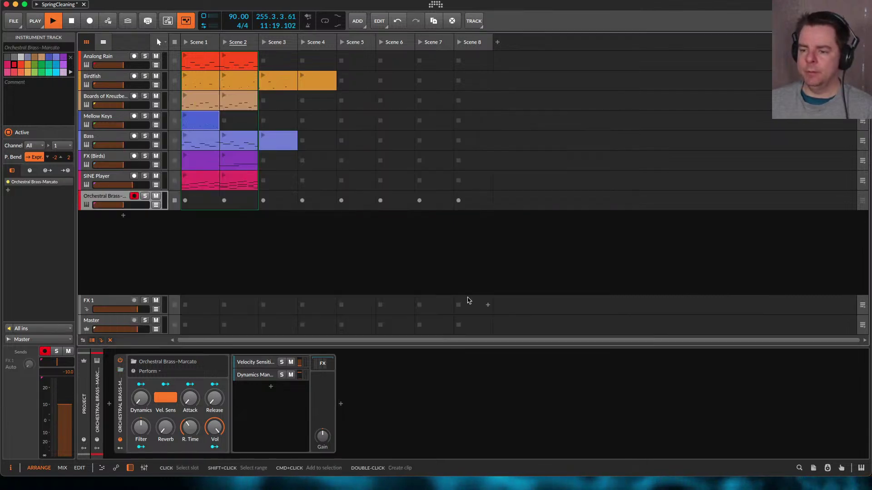
Copy the SINE Player's Scene 1 clip to the same scene on the Orchestral Brass-Marcato track and mute SINE Player
{"action": "left_click", "coordinate": [200, 179]}
{"action": "left_click_drag", "start_coordinate": [200, 180], "coordinate": [198, 199]}
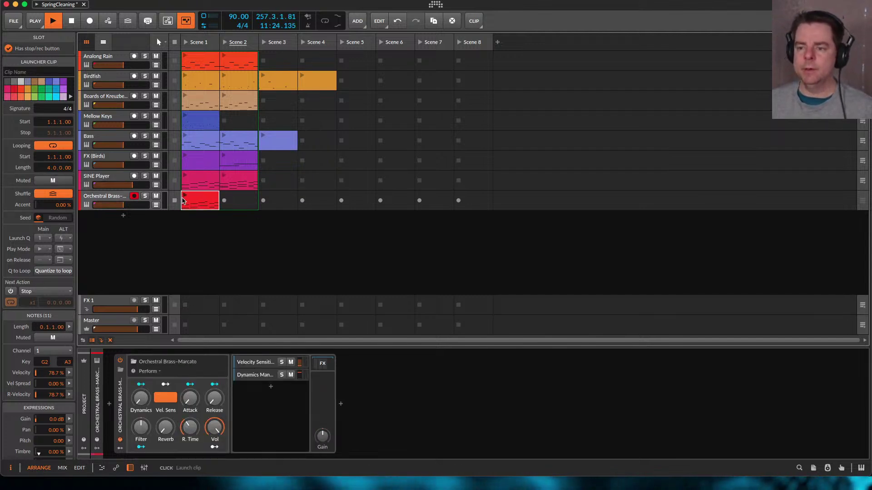
{"action": "left_click", "coordinate": [157, 176]}
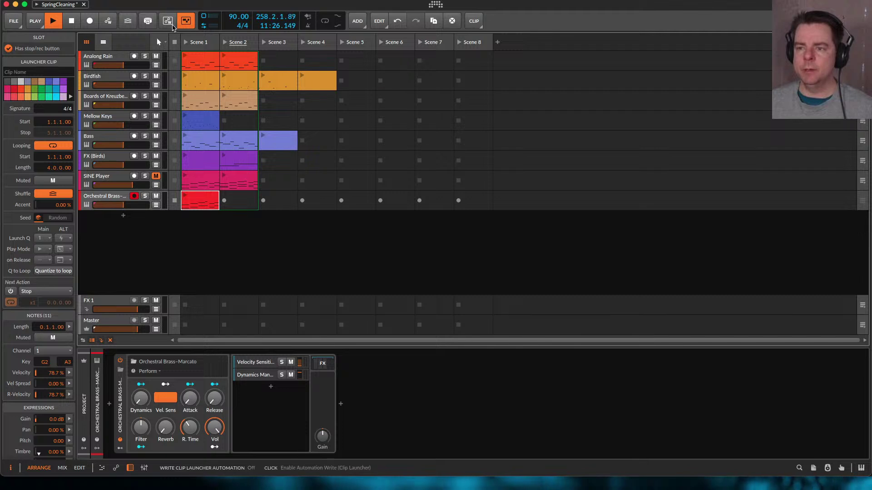
Launch Scene 1 and check the Orchestral Brass-Marcato track's level in the mixer before returning to the arrange view
{"action": "left_click", "coordinate": [187, 43]}
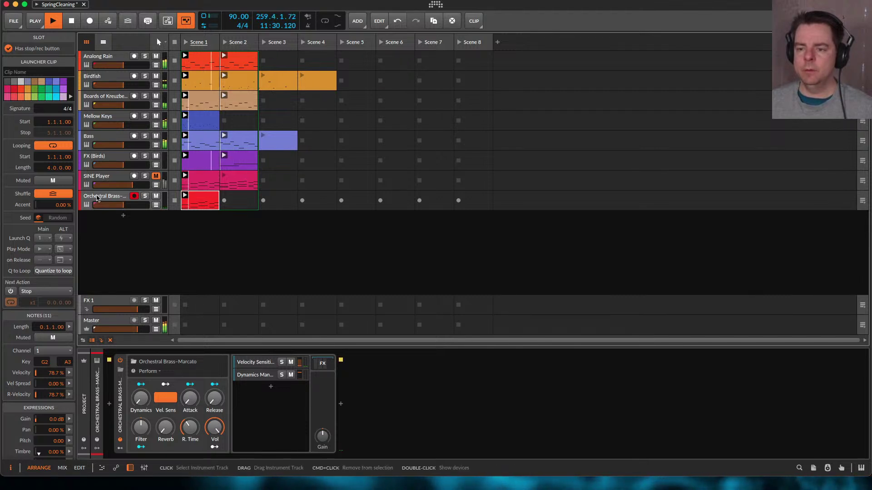
{"action": "left_click", "coordinate": [141, 201]}
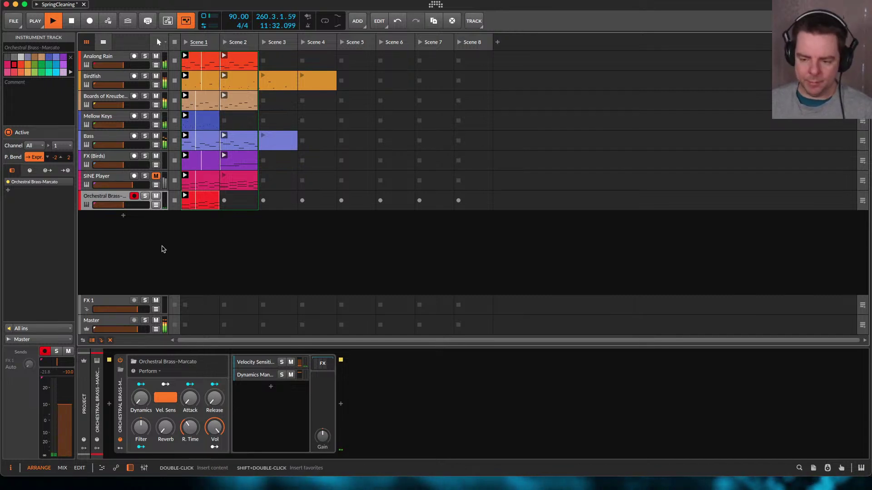
{"action": "key", "text": "alt+2"}
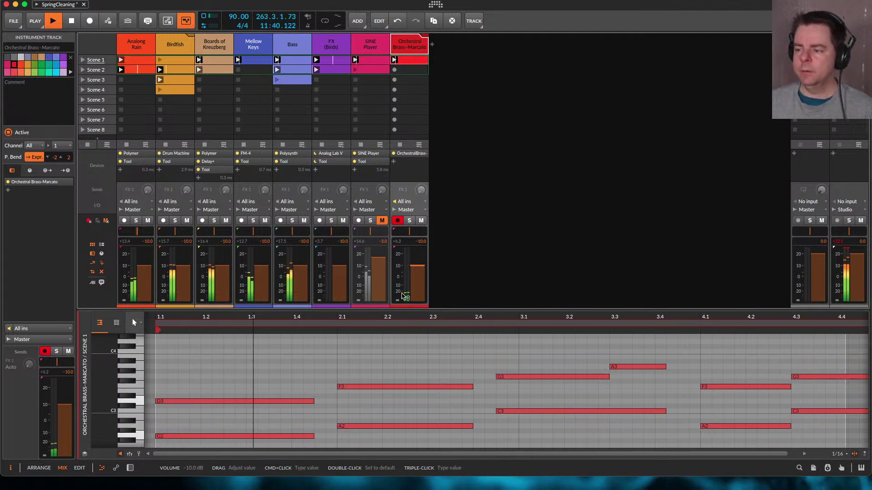
{"action": "key", "text": "alt+1"}
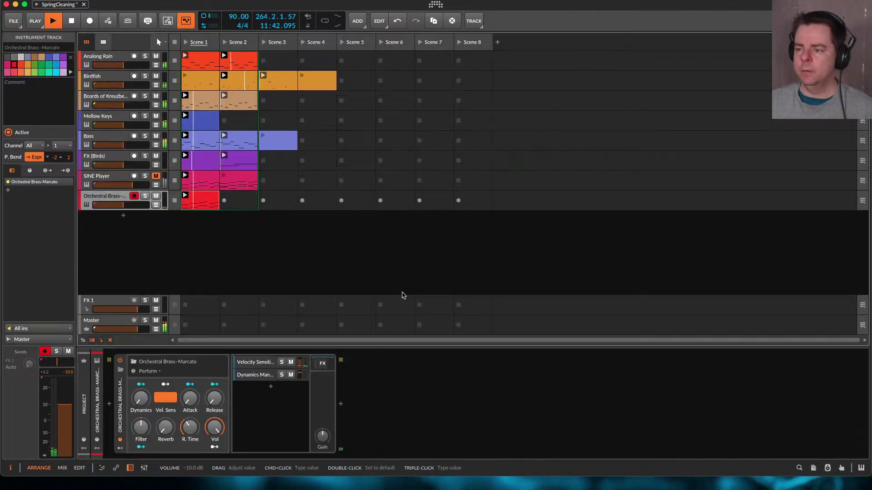
Preview the Orchestral Strings-Rhythms, Orchestral Brass RMX-Low Brass Staccato FX and Low Brass Filter Pad presets on the brass track, and cancel the replacement
{"action": "left_click", "coordinate": [134, 362]}
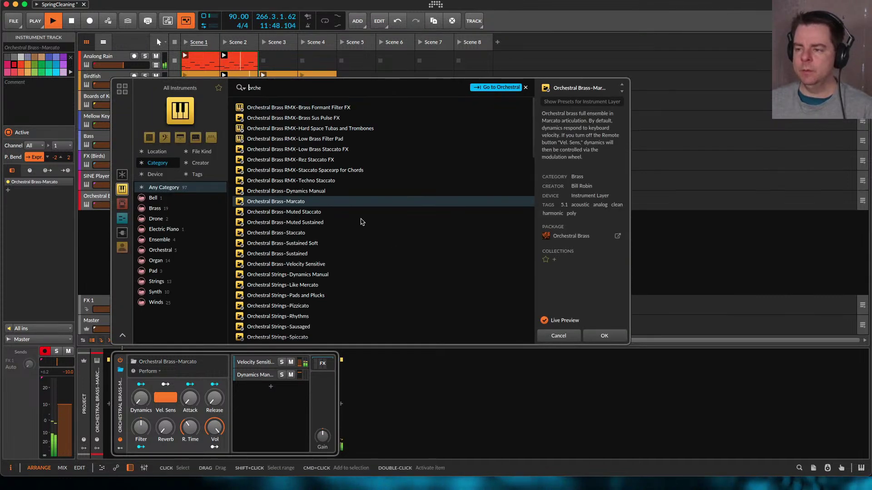
{"action": "scroll", "coordinate": [363, 211], "scroll_direction": "down", "scroll_amount": 2}
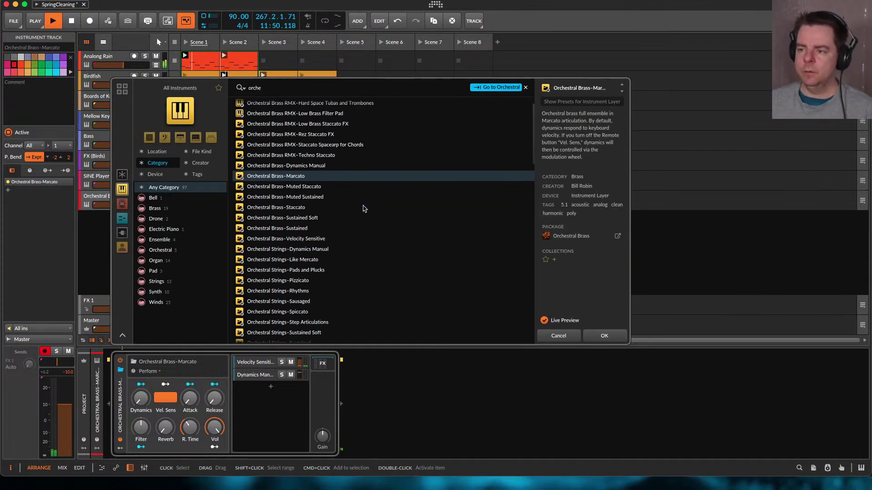
{"action": "scroll", "coordinate": [342, 271], "scroll_direction": "down", "scroll_amount": 1}
{"action": "scroll", "coordinate": [341, 271], "scroll_direction": "down", "scroll_amount": 2}
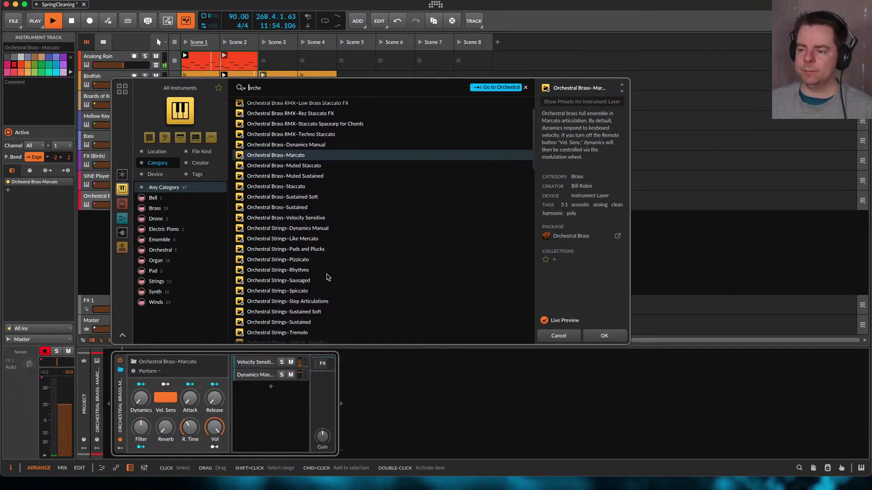
{"action": "left_click", "coordinate": [313, 270]}
{"action": "scroll", "coordinate": [318, 271], "scroll_direction": "down", "scroll_amount": 5}
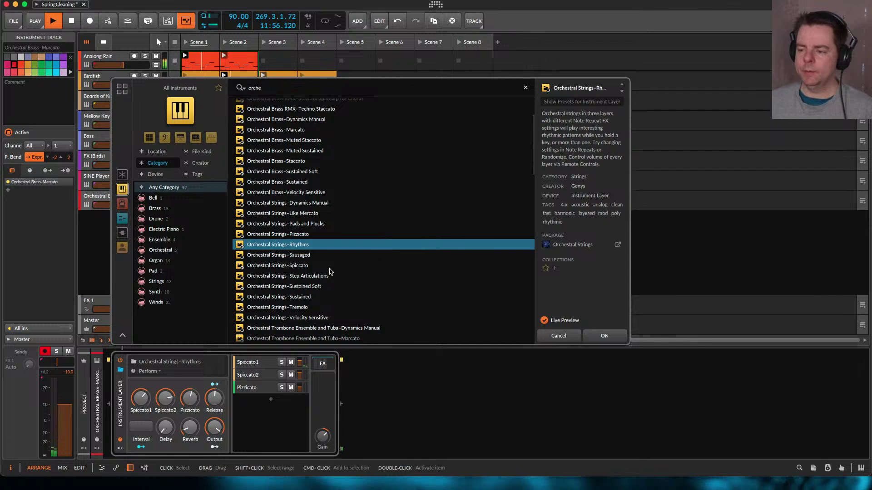
{"action": "scroll", "coordinate": [330, 272], "scroll_direction": "down", "scroll_amount": 2}
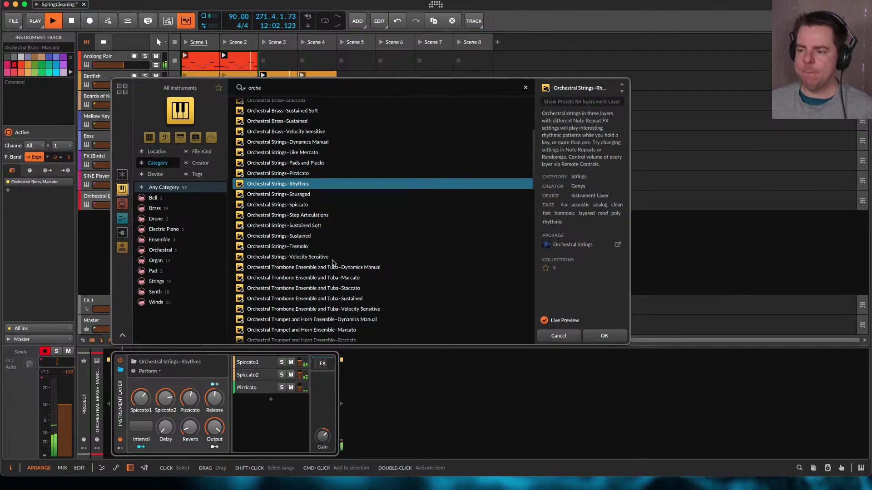
{"action": "scroll", "coordinate": [336, 250], "scroll_direction": "up", "scroll_amount": 11}
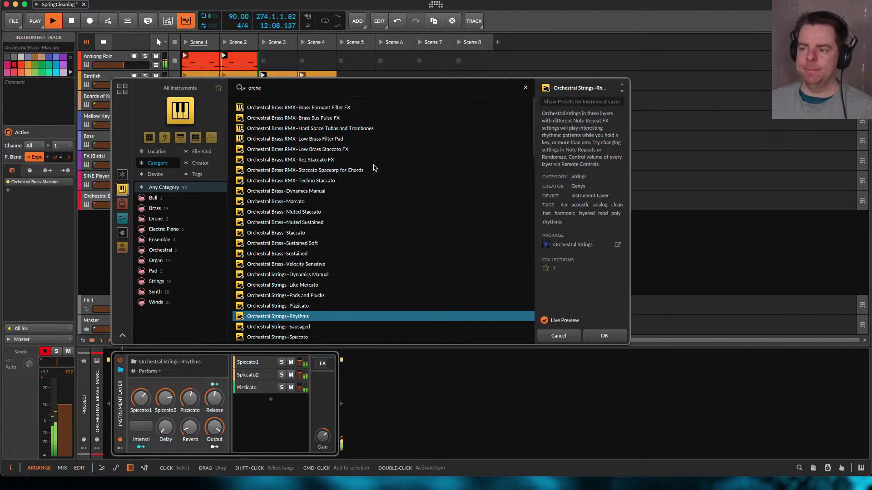
{"action": "left_click", "coordinate": [324, 151]}
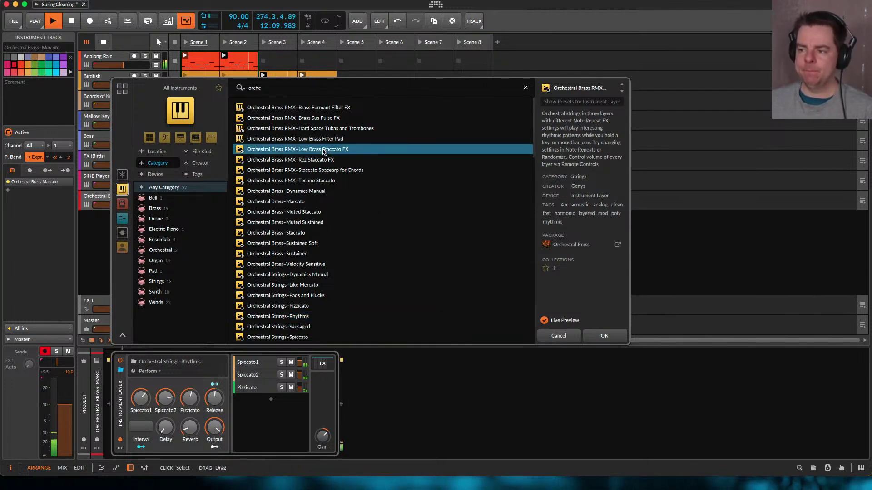
{"action": "left_click", "coordinate": [324, 140]}
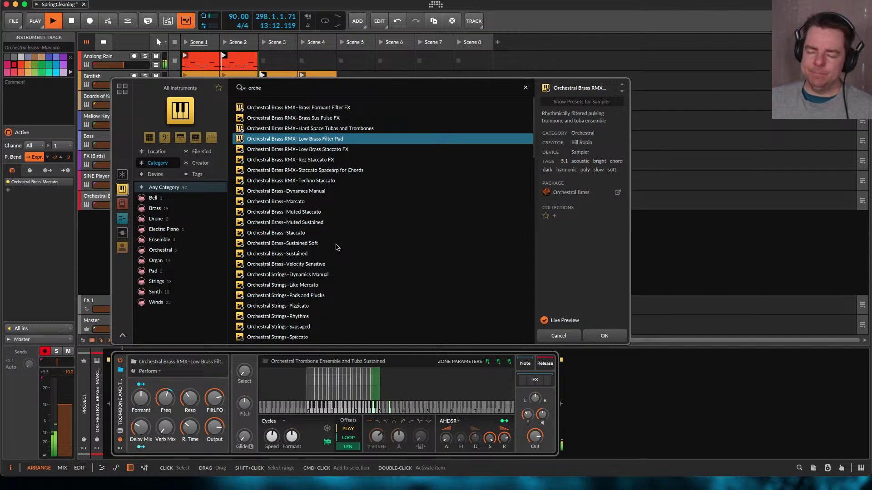
{"action": "left_click", "coordinate": [557, 336]}
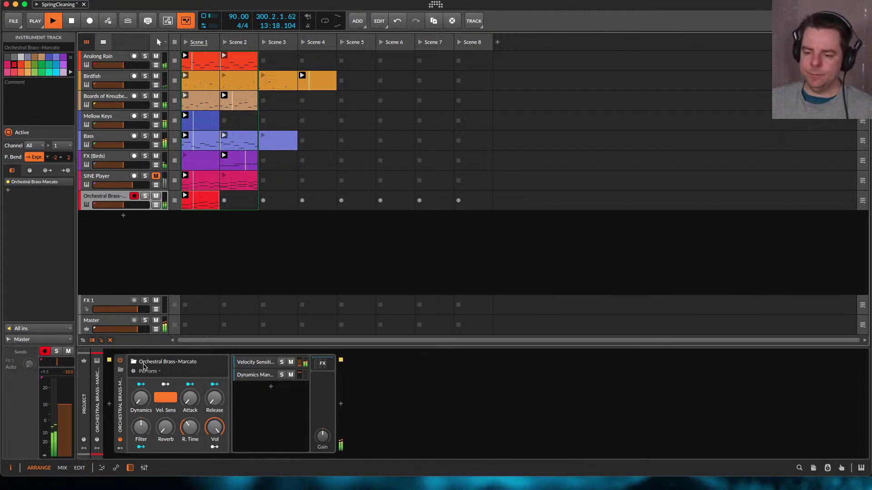
Replace the Orchestral Brass-Marcato preset with the Augmented BRASS instrument, found by searching for "arturia"
{"action": "left_click", "coordinate": [143, 363]}
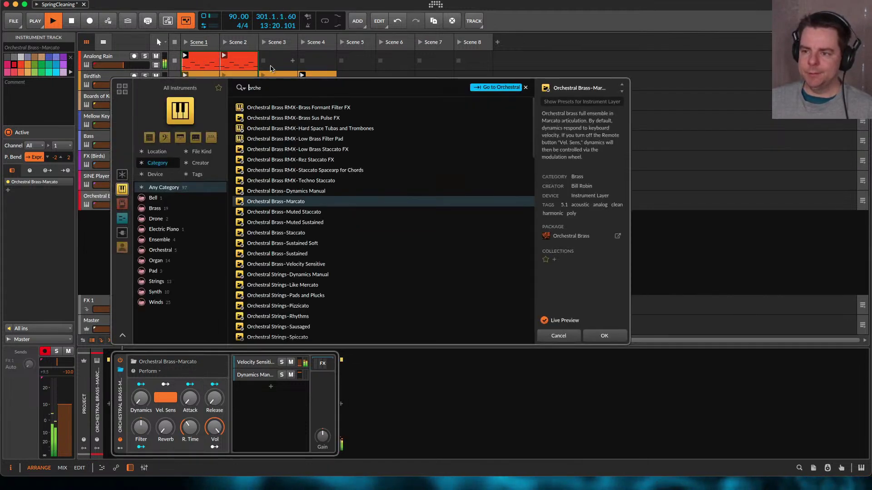
{"action": "triple_click", "coordinate": [274, 87]}
{"action": "type", "text": "art"}
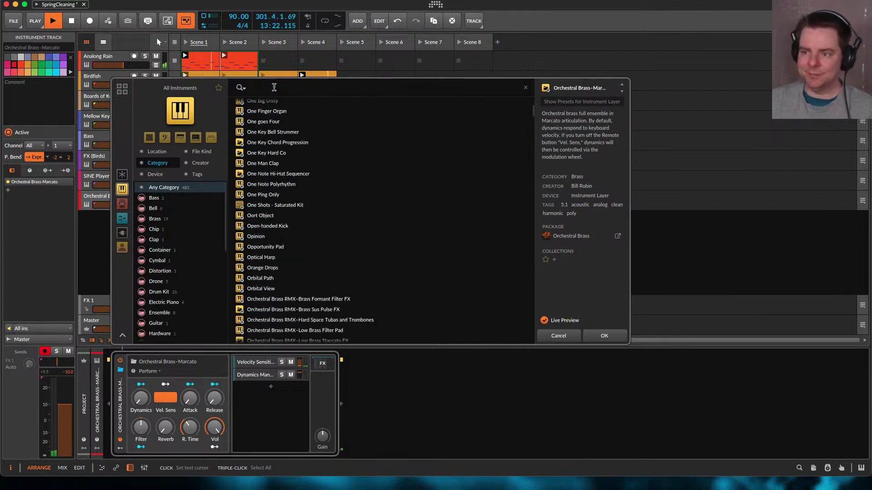
{"action": "type", "text": "uria"}
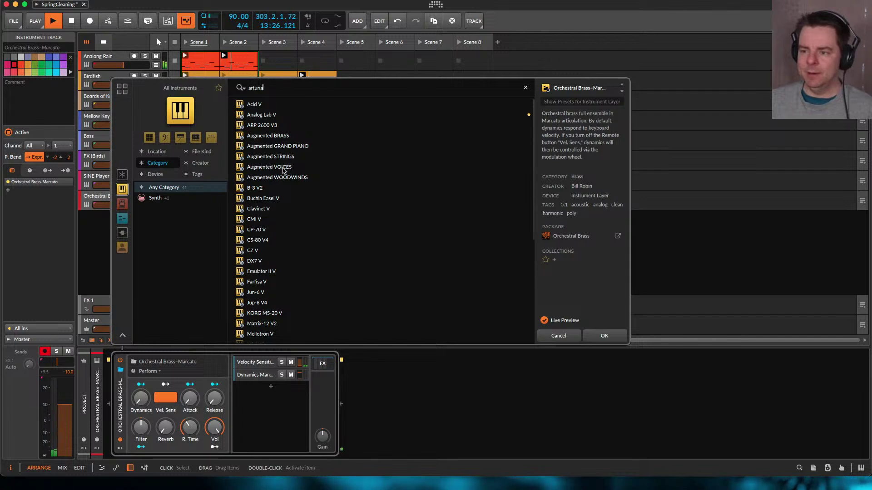
{"action": "left_click", "coordinate": [268, 136]}
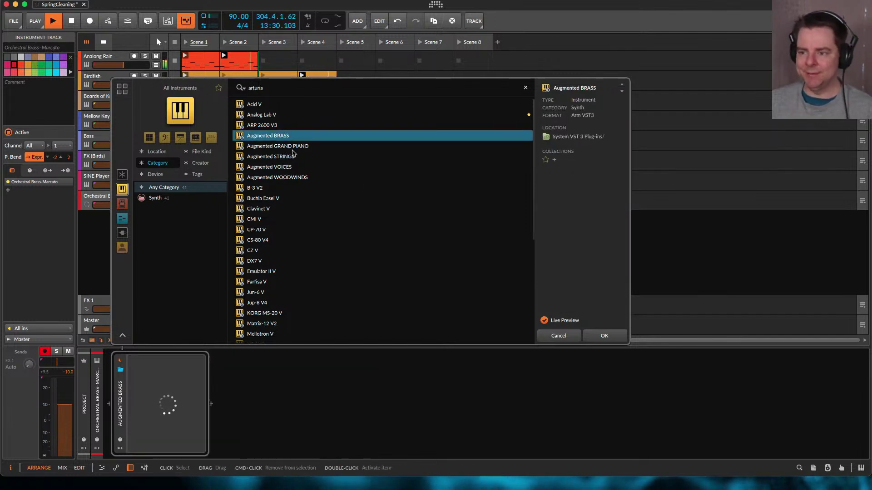
{"action": "left_click", "coordinate": [604, 336]}
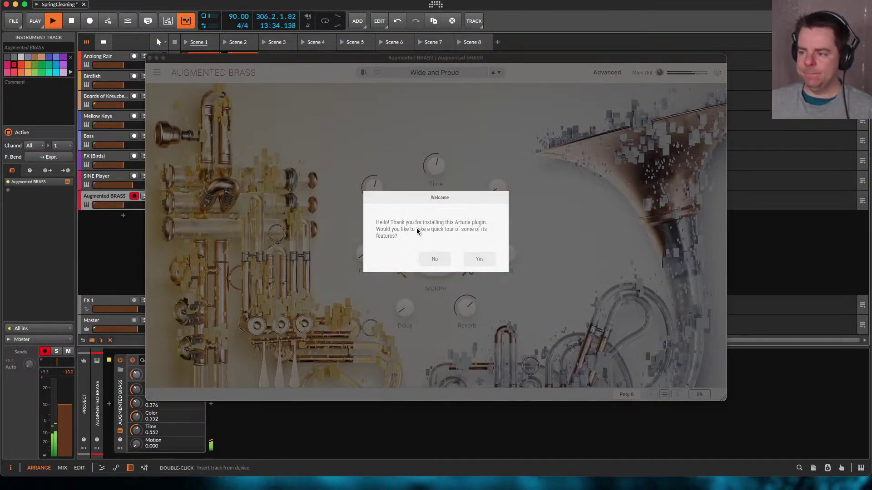
Decline the plug-in's quick tour and set the Augmented BRASS Morph to 0.816, closing the plug-in window
{"action": "left_click", "coordinate": [436, 257]}
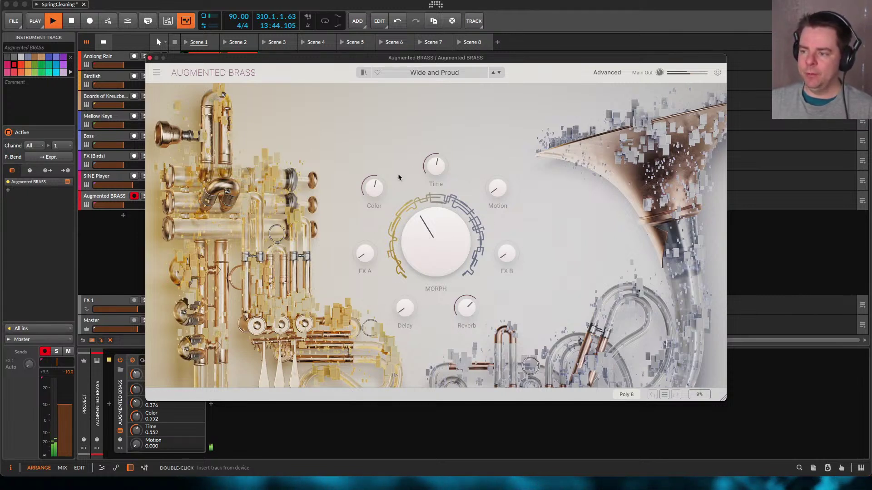
{"action": "left_click_drag", "start_coordinate": [436, 241], "coordinate": [437, 217]}
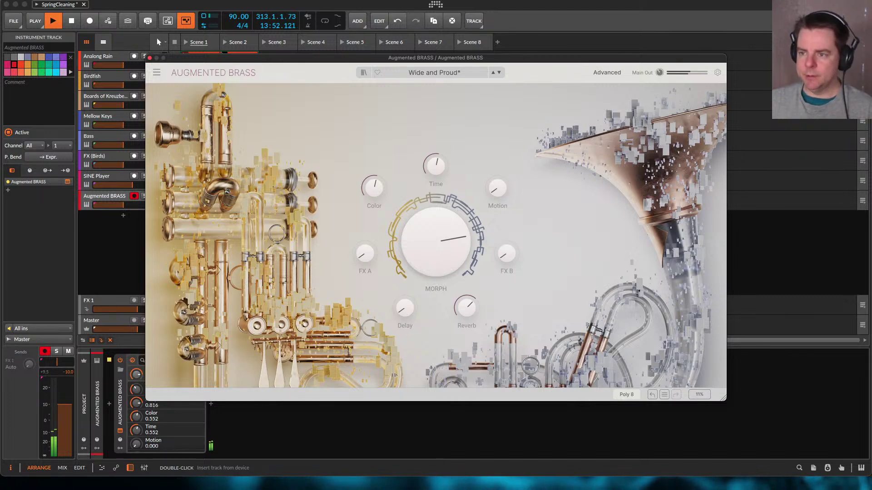
{"action": "left_click", "coordinate": [150, 58]}
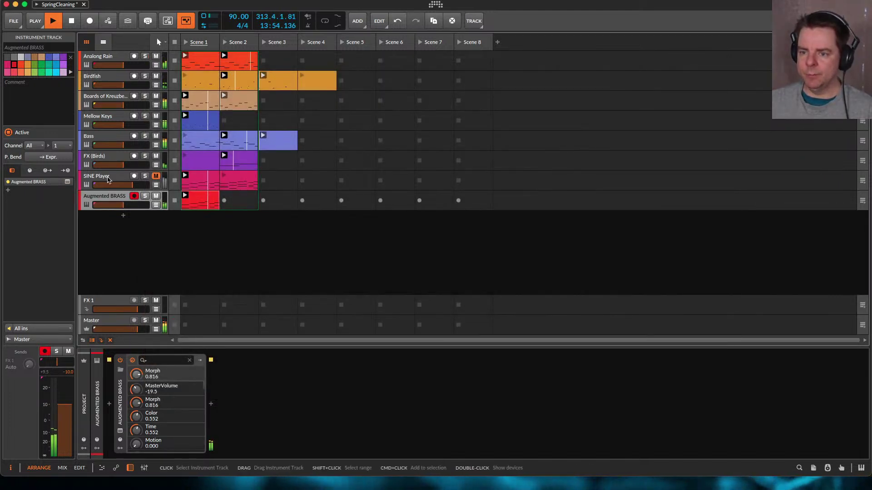
Delete the SINE Player track
{"action": "left_click", "coordinate": [111, 178]}
{"action": "right_click", "coordinate": [113, 179]}
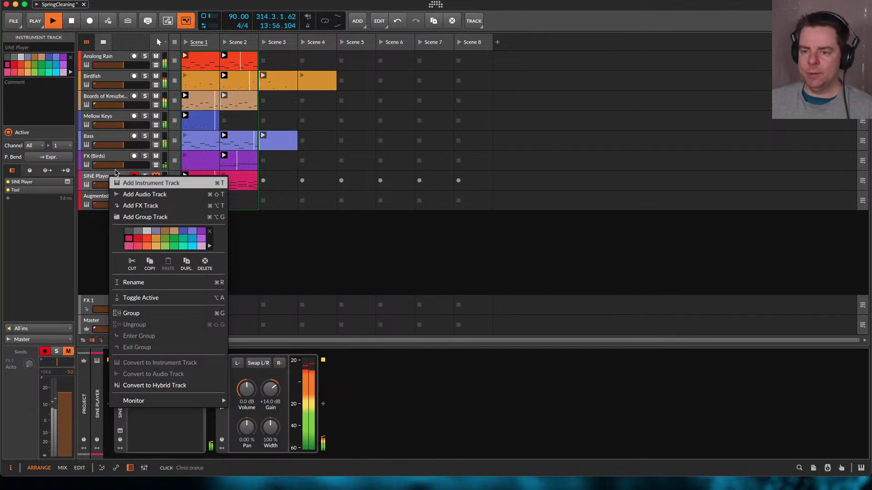
{"action": "left_click", "coordinate": [104, 177]}
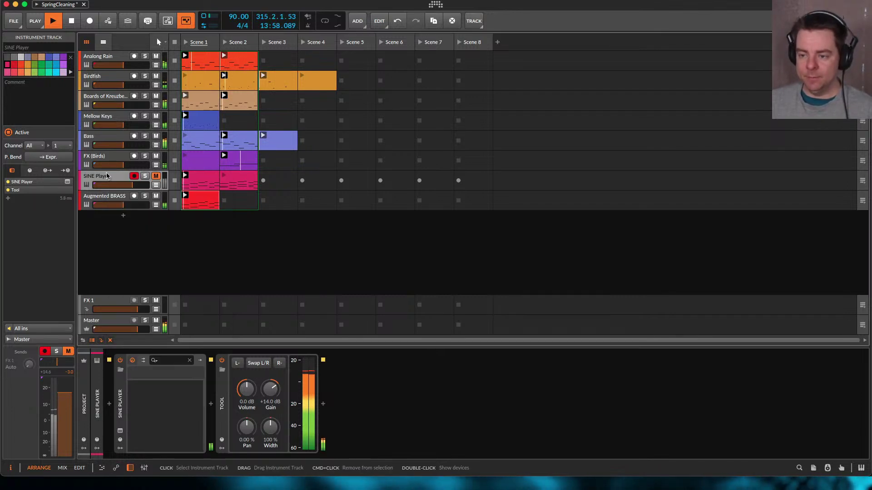
{"action": "key", "text": "Delete"}
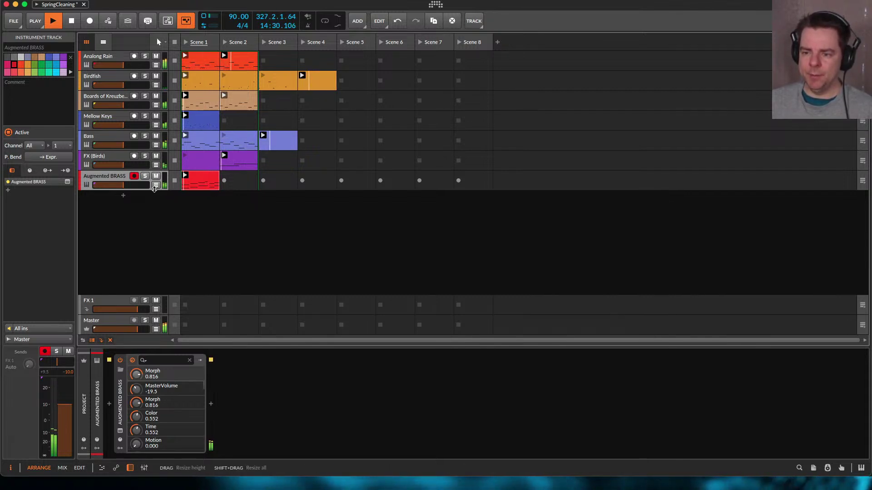
Increase the Augmented BRASS track's height and insert a Tool device after its instrument, found by searching for "tool"
{"action": "left_click_drag", "start_coordinate": [155, 191], "coordinate": [158, 209]}
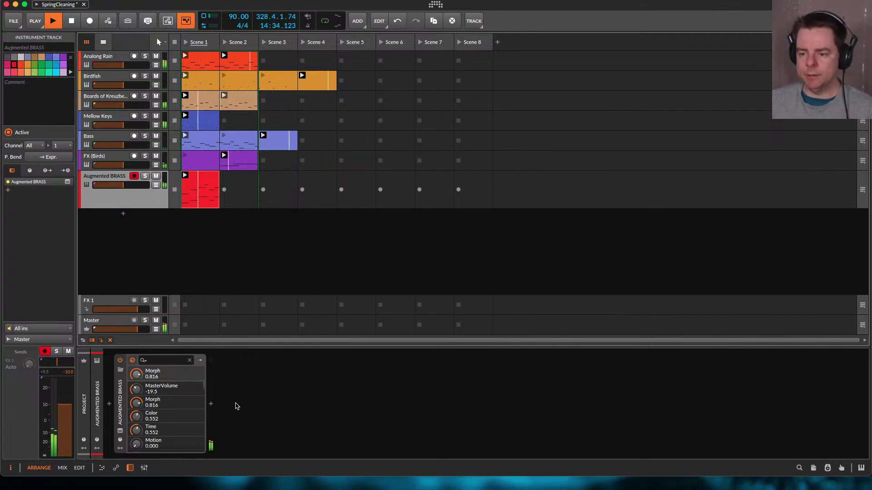
{"action": "left_click", "coordinate": [211, 404]}
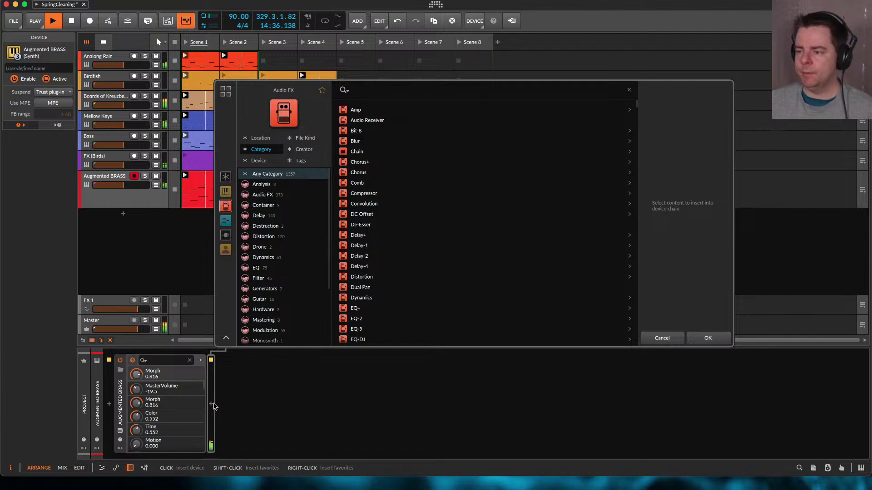
{"action": "type", "text": "tool"}
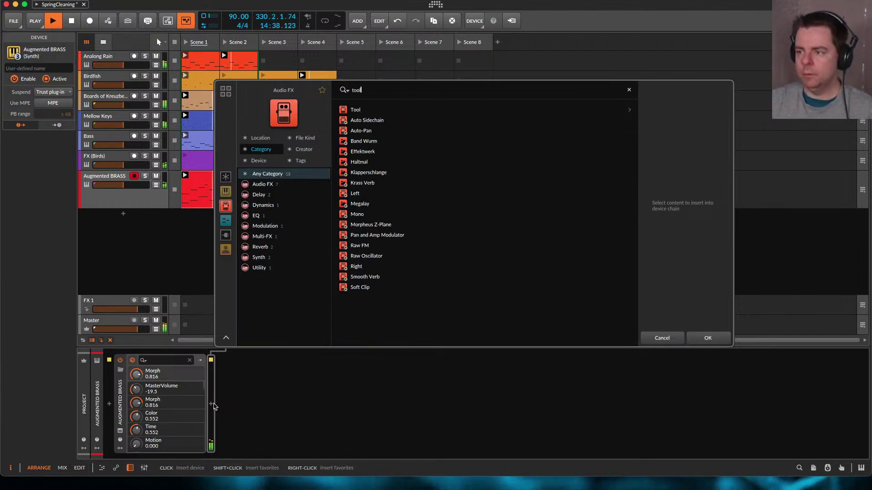
{"action": "key", "text": "Down"}
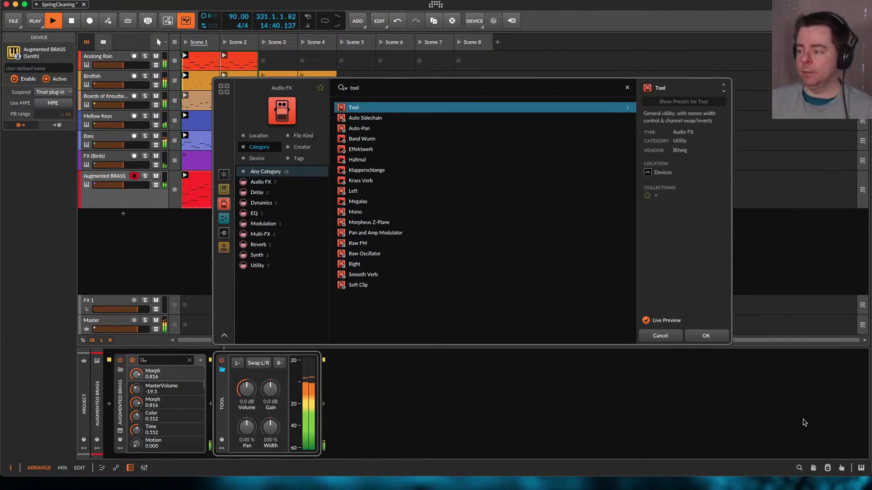
{"action": "left_click", "coordinate": [706, 336]}
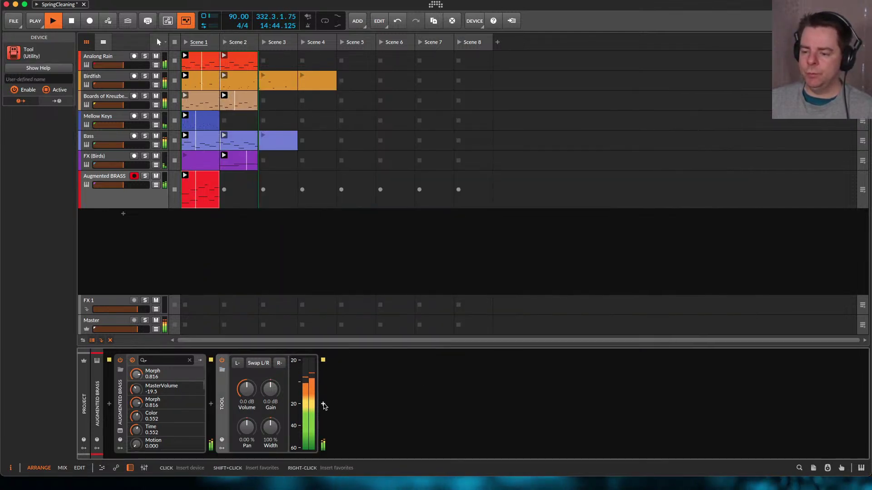
Raise the Tool device's Gain on the Augmented BRASS track to +11.2 dB
{"action": "left_click", "coordinate": [125, 199]}
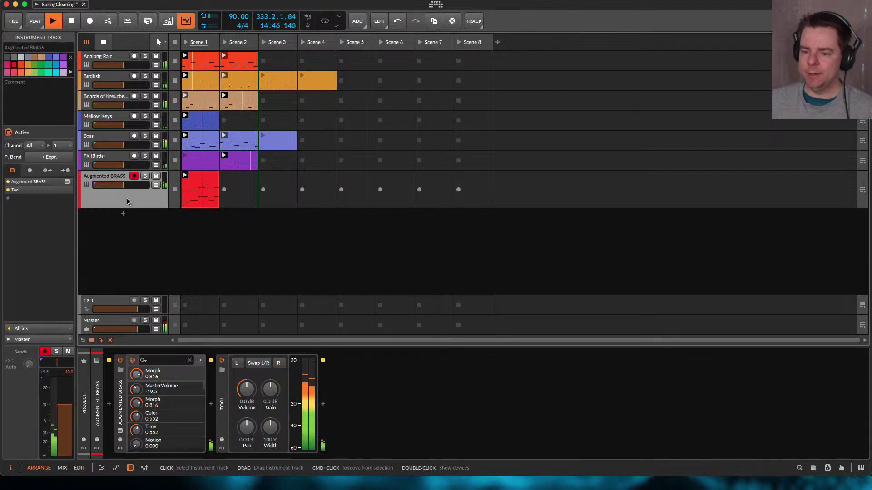
{"action": "left_click", "coordinate": [121, 381]}
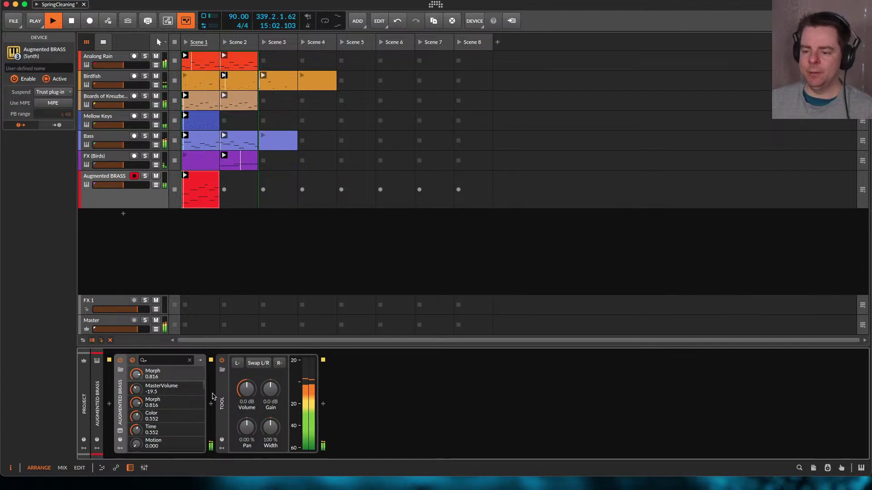
{"action": "left_click", "coordinate": [130, 200]}
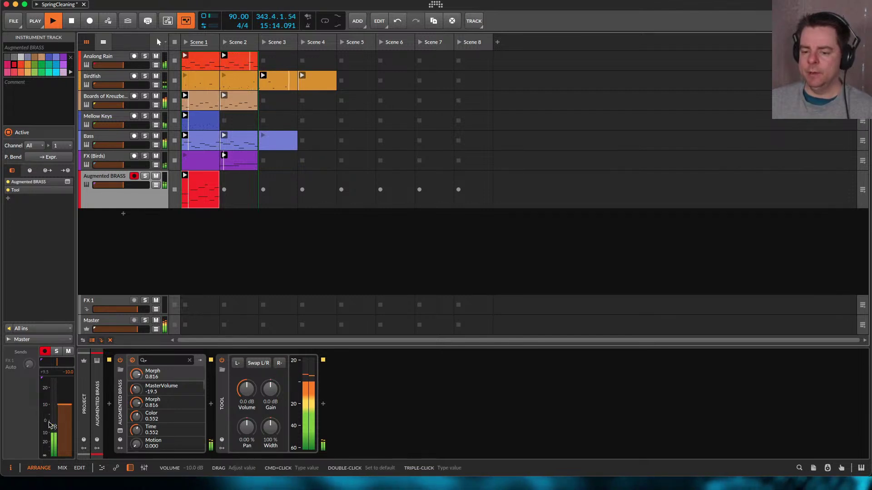
{"action": "left_click_drag", "start_coordinate": [270, 389], "coordinate": [271, 362]}
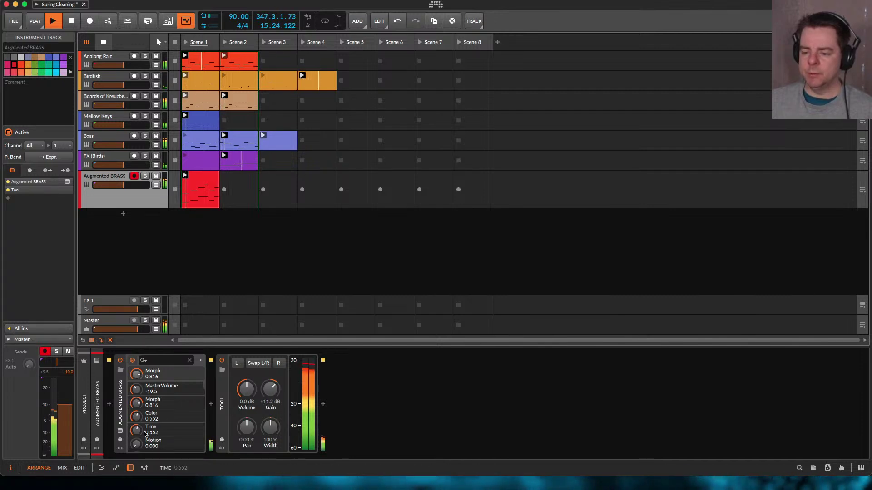
Open the Augmented BRASS plug-in window and audition Morph settings of 0.888, 0.084 and 0.380 on the Wide and Proud preset
{"action": "left_click", "coordinate": [120, 431]}
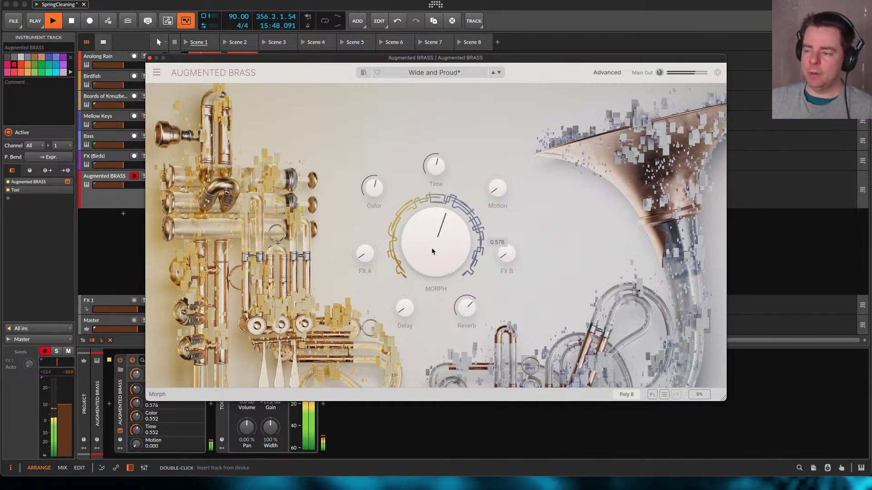
{"action": "mouse_move", "coordinate": [432, 251]}
{"action": "left_mouse_down"}
{"action": "mouse_move", "coordinate": [432, 278]}
{"action": "mouse_move", "coordinate": [432, 237]}
{"action": "mouse_move", "coordinate": [431, 260]}
{"action": "left_mouse_up"}
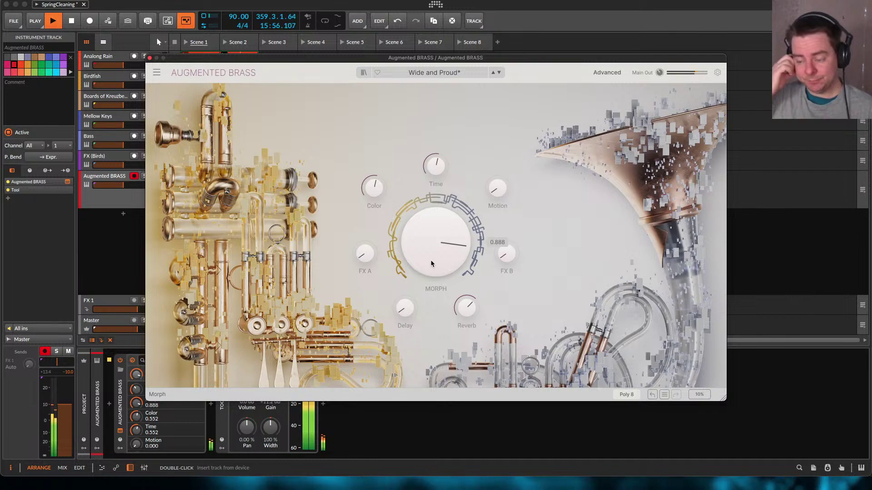
{"action": "mouse_move", "coordinate": [430, 260]}
{"action": "left_mouse_down"}
{"action": "mouse_move", "coordinate": [430, 302]}
{"action": "mouse_move", "coordinate": [432, 248]}
{"action": "left_mouse_up"}
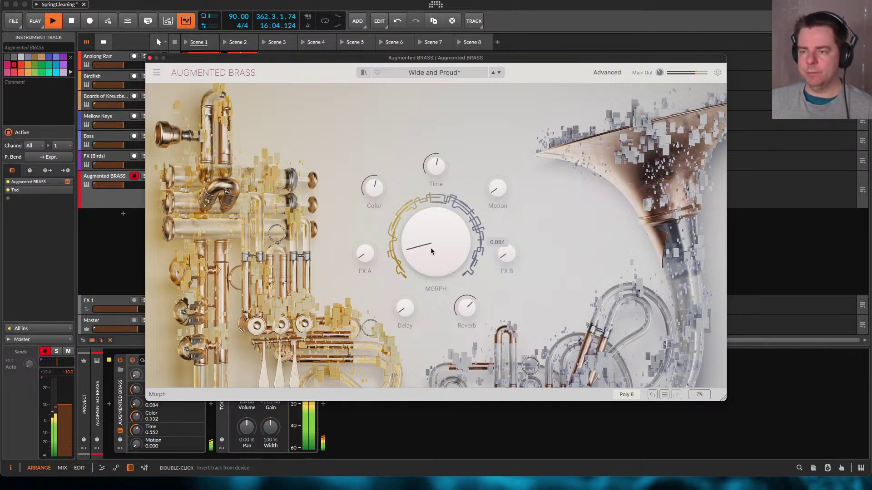
{"action": "left_click_drag", "start_coordinate": [431, 250], "coordinate": [432, 261]}
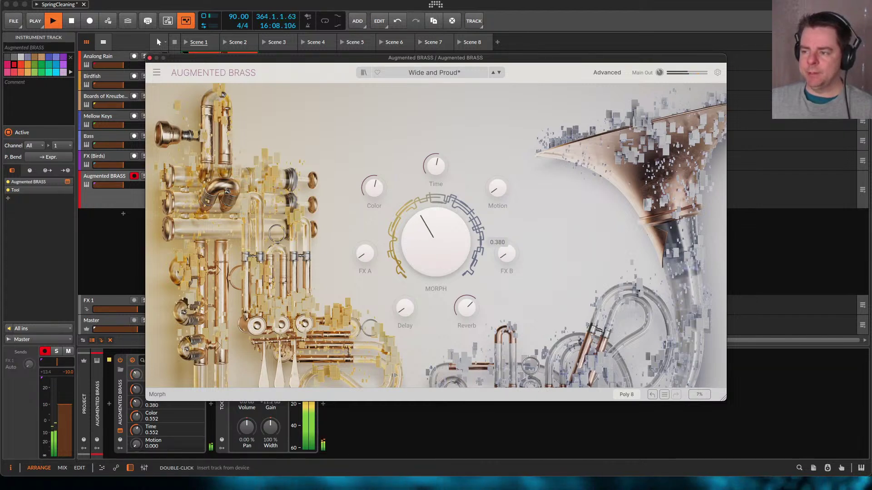
Try a higher Delay, a Motion of 0.064 and a Morph of 0.204 on the Wide and Proud preset
{"action": "left_click_drag", "start_coordinate": [435, 241], "coordinate": [435, 268]}
{"action": "left_click_drag", "start_coordinate": [405, 307], "coordinate": [404, 296]}
{"action": "left_click_drag", "start_coordinate": [435, 241], "coordinate": [435, 214]}
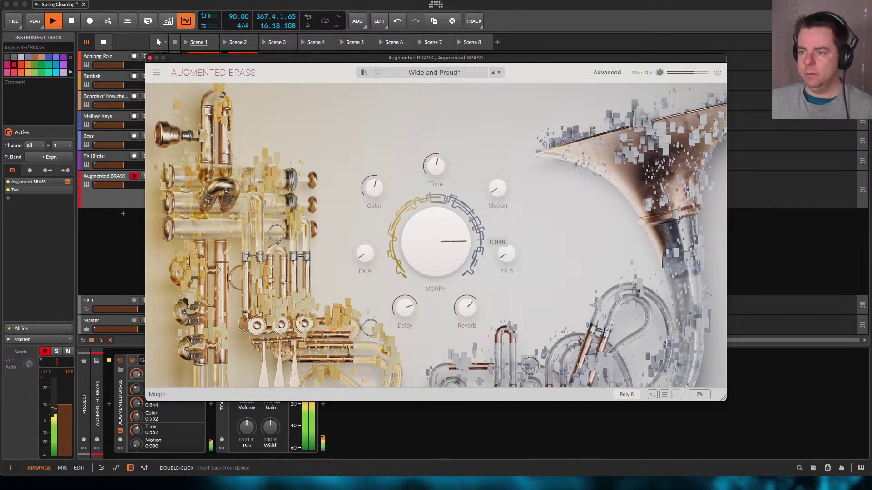
{"action": "mouse_move", "coordinate": [504, 184]}
{"action": "left_mouse_down"}
{"action": "mouse_move", "coordinate": [498, 168]}
{"action": "mouse_move", "coordinate": [498, 178]}
{"action": "left_mouse_up"}
{"action": "mouse_move", "coordinate": [423, 250]}
{"action": "left_mouse_down"}
{"action": "mouse_move", "coordinate": [422, 240]}
{"action": "mouse_move", "coordinate": [422, 250]}
{"action": "left_mouse_up"}
{"action": "left_click_drag", "start_coordinate": [497, 178], "coordinate": [498, 183]}
{"action": "left_click_drag", "start_coordinate": [432, 236], "coordinate": [432, 263]}
{"action": "left_click_drag", "start_coordinate": [500, 189], "coordinate": [500, 194]}
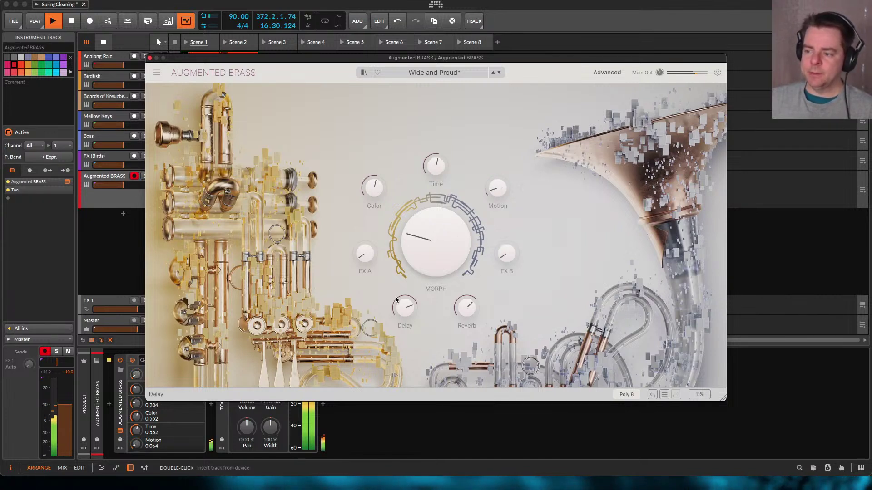
Try different Delay amounts on the Wide and Proud preset, with Color at 0.516 and Morph at 0.336
{"action": "left_click_drag", "start_coordinate": [413, 294], "coordinate": [413, 297]}
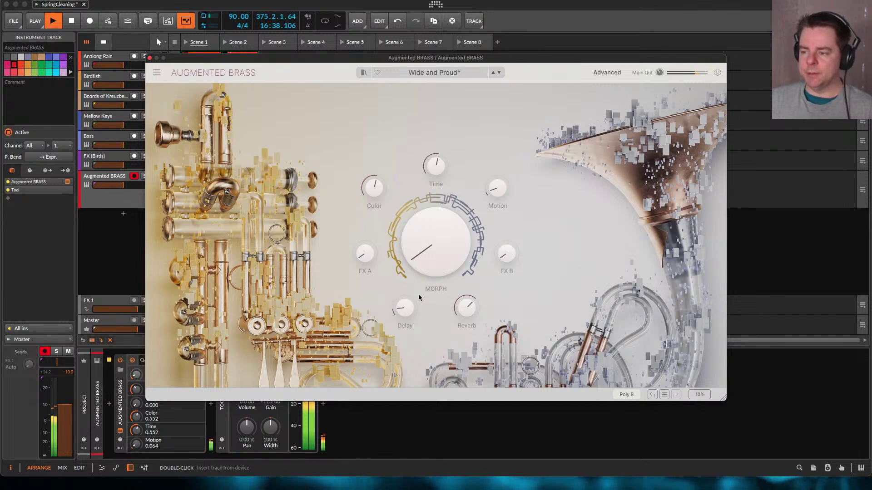
{"action": "left_click_drag", "start_coordinate": [435, 241], "coordinate": [436, 225]}
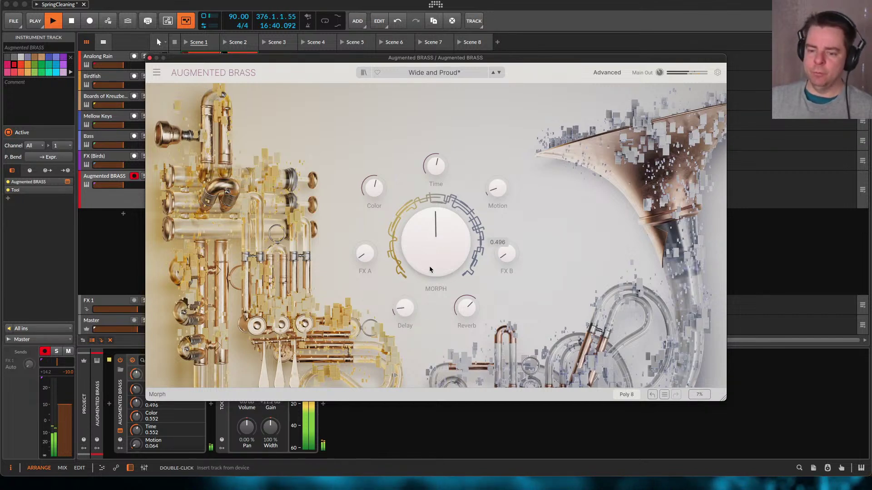
{"action": "left_click_drag", "start_coordinate": [429, 265], "coordinate": [404, 286]}
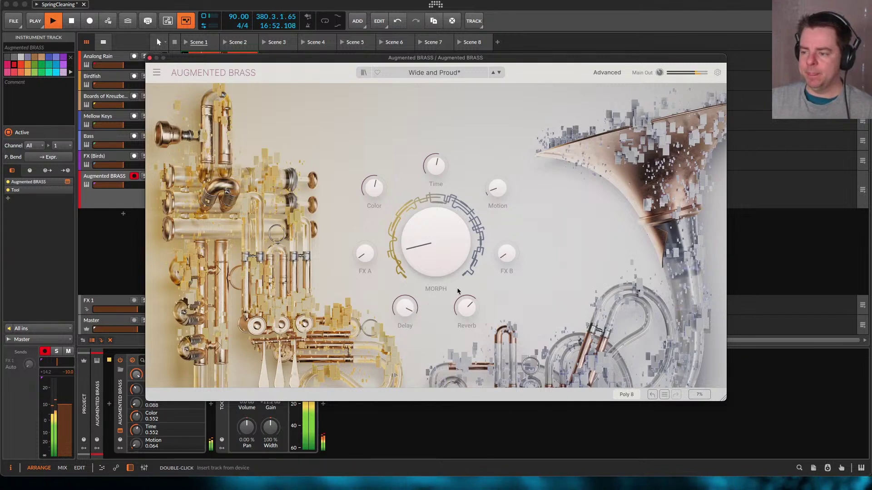
{"action": "left_click_drag", "start_coordinate": [452, 269], "coordinate": [451, 195]}
{"action": "mouse_move", "coordinate": [376, 188]}
{"action": "left_mouse_down"}
{"action": "mouse_move", "coordinate": [377, 152]}
{"action": "mouse_move", "coordinate": [375, 191]}
{"action": "left_mouse_up"}
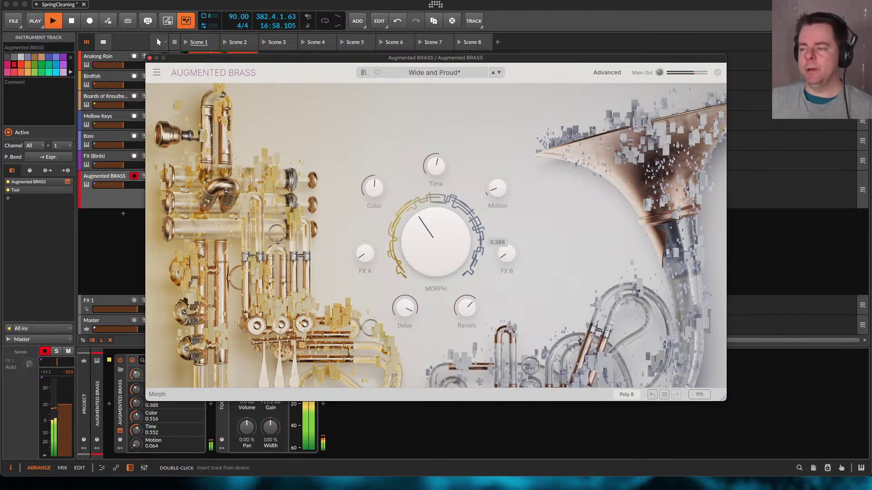
{"action": "left_click_drag", "start_coordinate": [438, 244], "coordinate": [438, 272]}
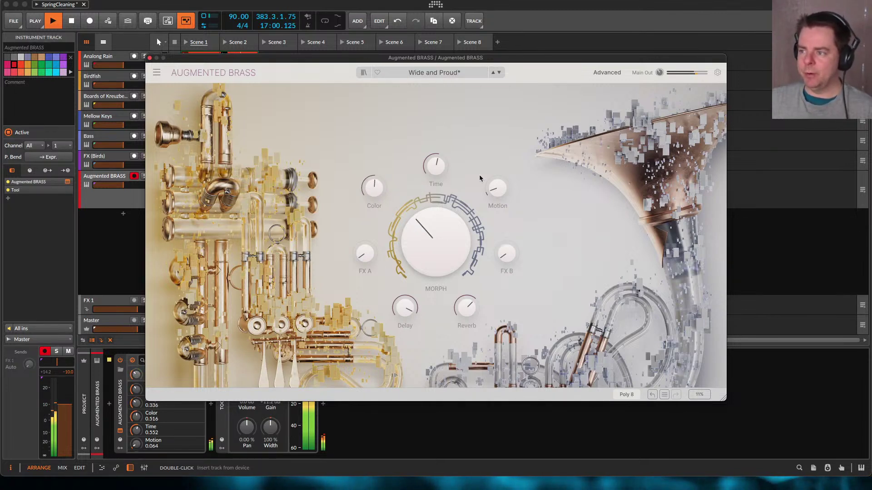
Audition the Yin & Yang preset in Augmented BRASS and set its Morph to 0.196
{"action": "left_click", "coordinate": [427, 75]}
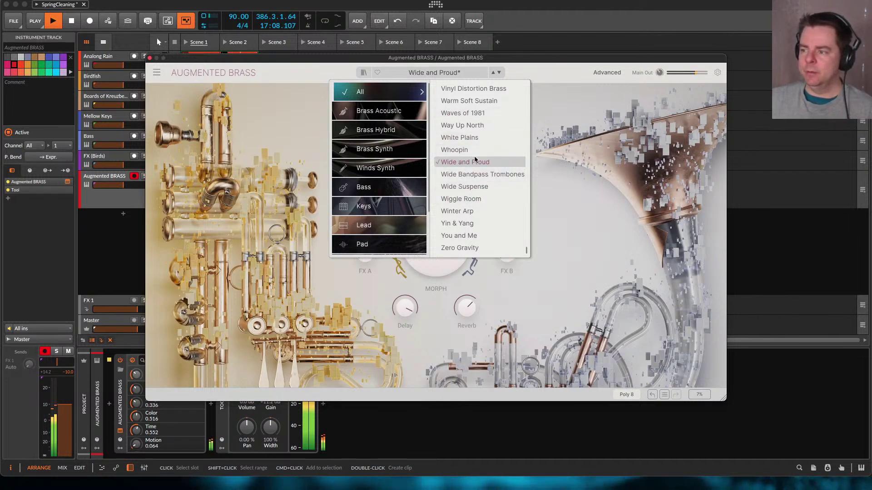
{"action": "left_click", "coordinate": [488, 224]}
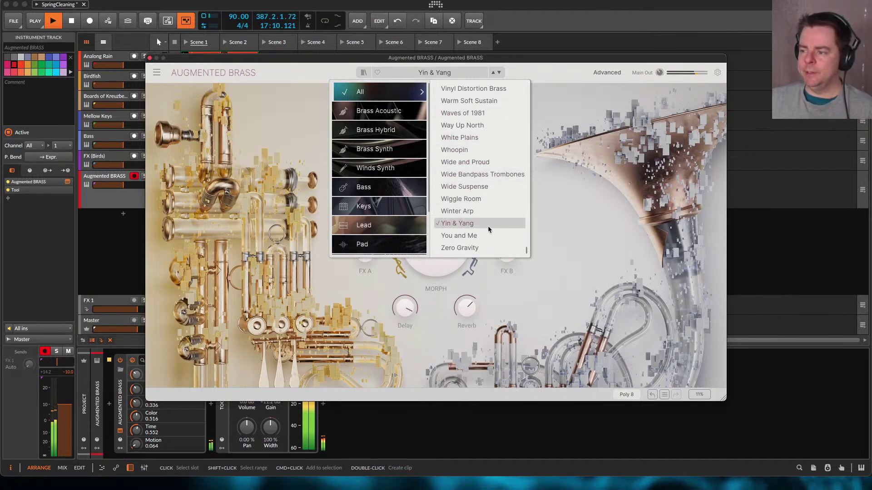
{"action": "left_click_drag", "start_coordinate": [452, 263], "coordinate": [436, 281]}
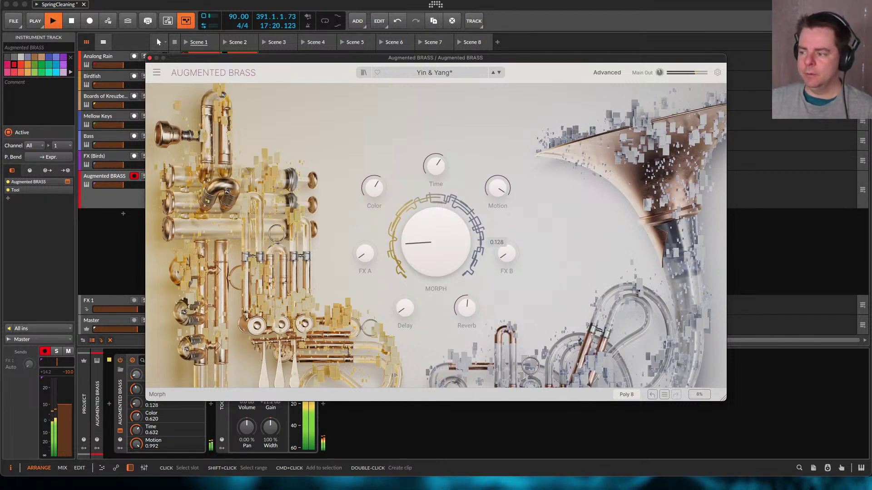
{"action": "left_click_drag", "start_coordinate": [436, 281], "coordinate": [436, 276]}
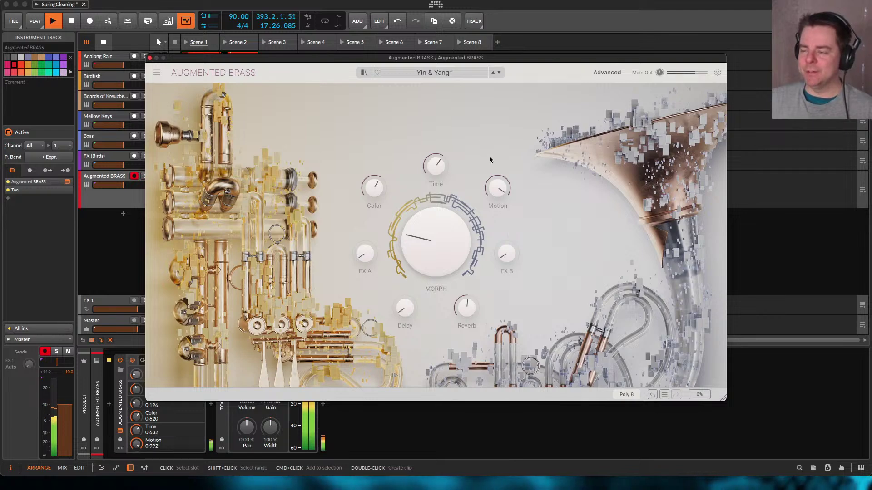
Load the Waves of 1981 preset in Augmented BRASS with Morph at 0.308, closing the plug-in window and saving the project
{"action": "left_click", "coordinate": [435, 73]}
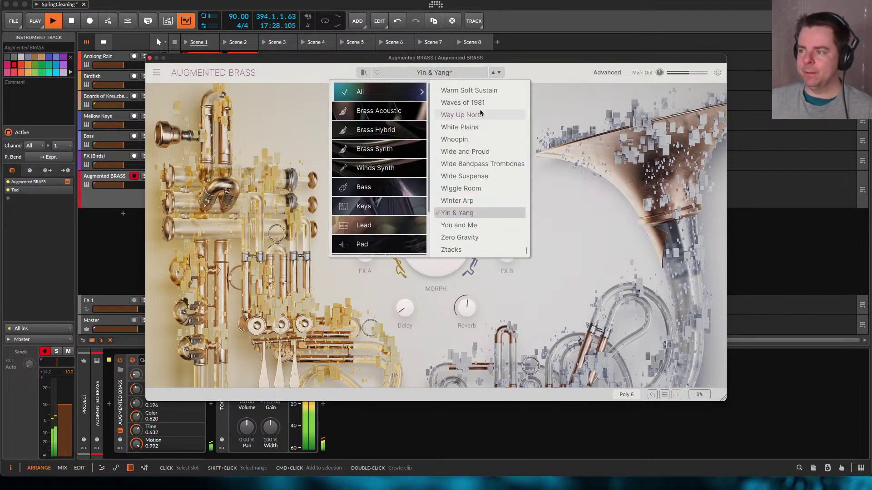
{"action": "left_click", "coordinate": [463, 102]}
{"action": "left_click", "coordinate": [567, 266]}
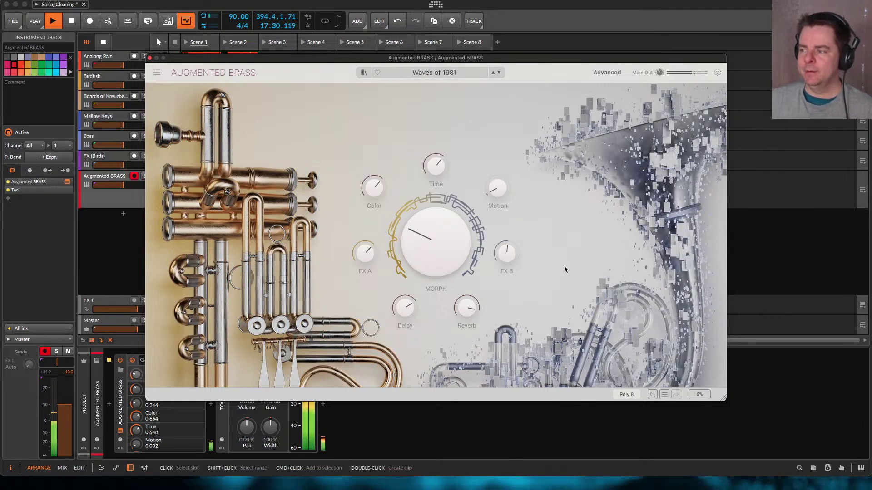
{"action": "left_click_drag", "start_coordinate": [444, 267], "coordinate": [436, 235]}
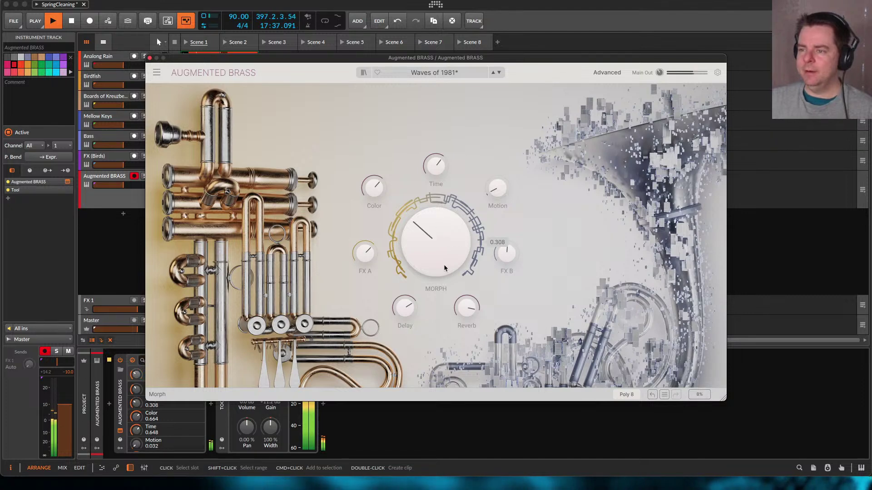
{"action": "left_click", "coordinate": [149, 58]}
{"action": "key", "text": "super+s"}
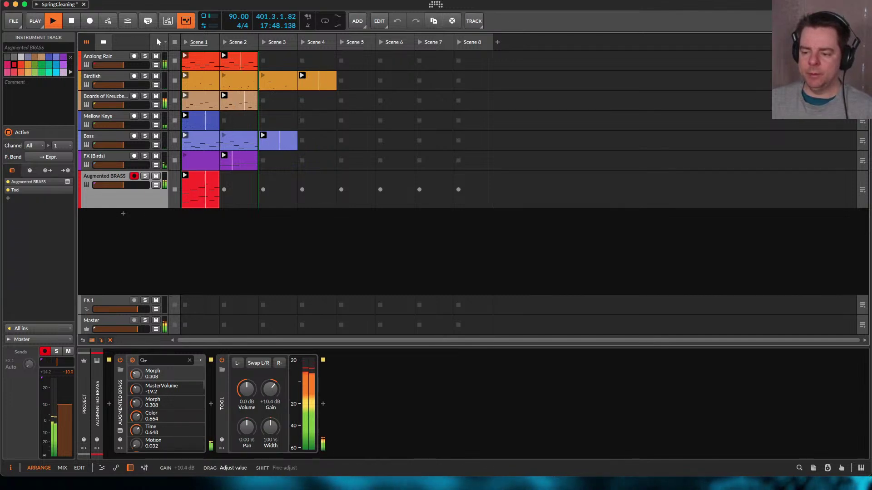
Set the Gain of the Augmented BRASS track's Tool device to +10 dB and reselect the track
{"action": "left_click", "coordinate": [271, 397], "text": "super"}
{"action": "type", "text": "10"}
{"action": "key", "text": "Return"}
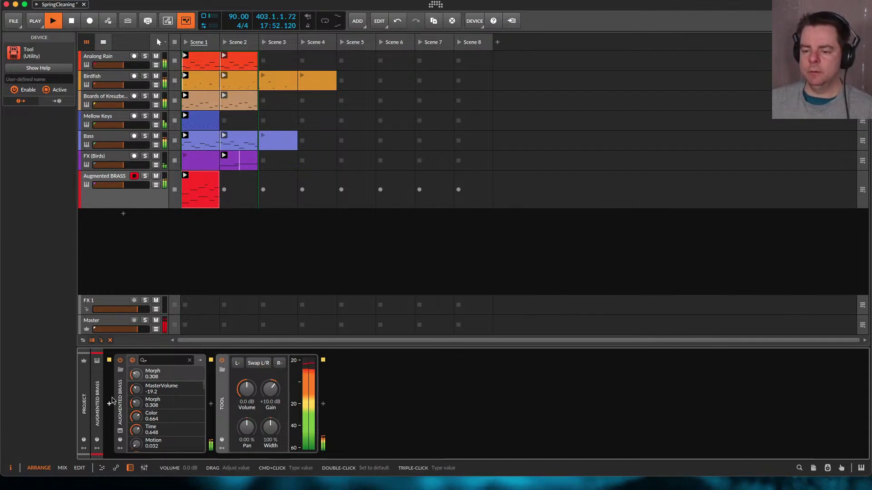
{"action": "left_click", "coordinate": [96, 403]}
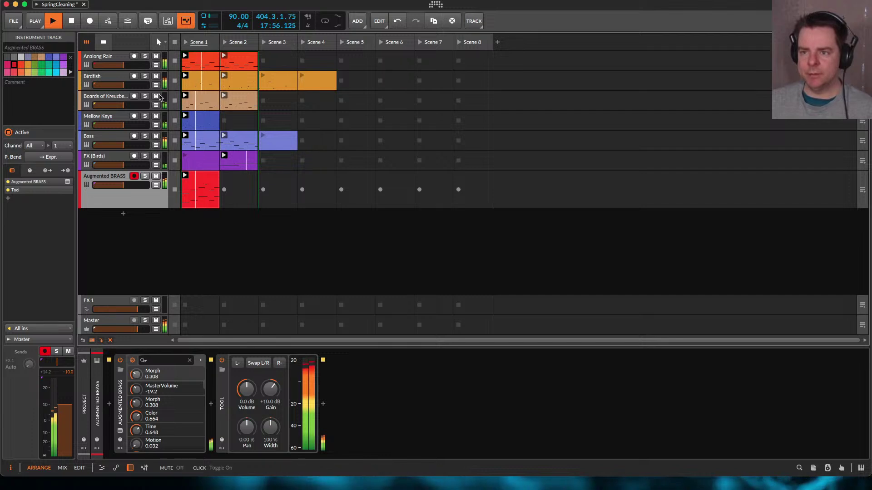
Set the Gain of the Tool device on the Analong Rain track to +11.0 dB
{"action": "left_click", "coordinate": [130, 57]}
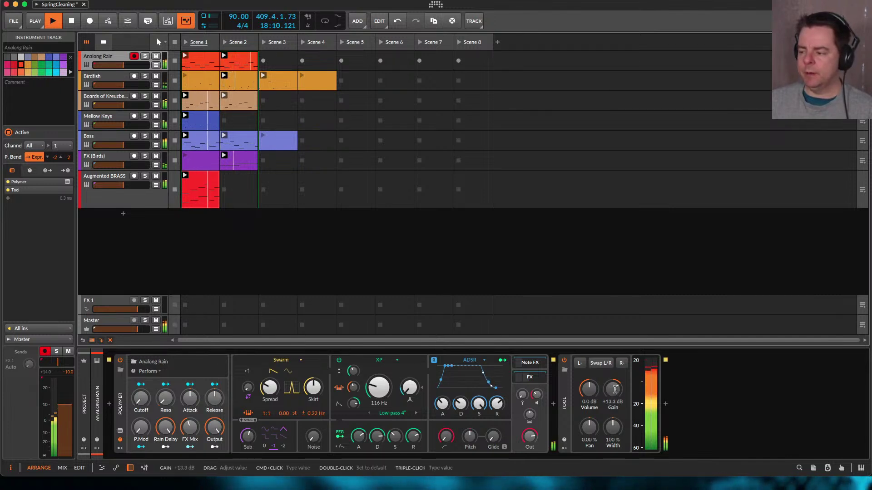
{"action": "left_click", "coordinate": [617, 393]}
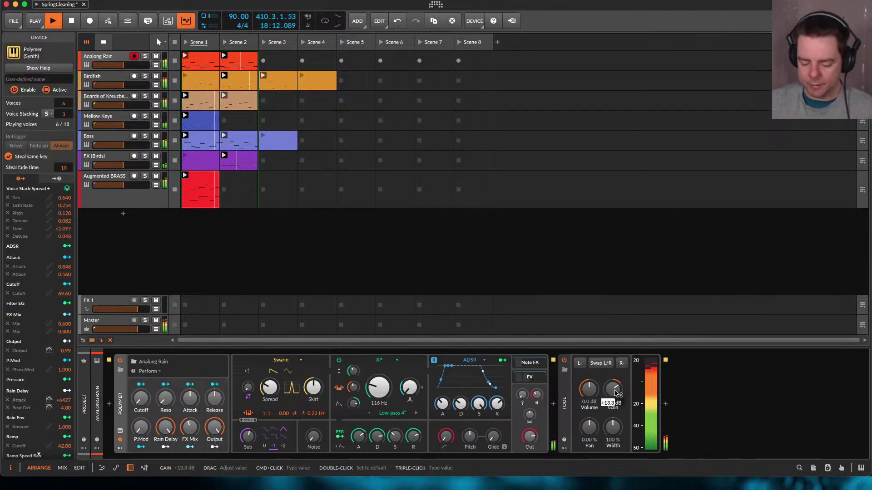
{"action": "left_click_drag", "start_coordinate": [615, 394], "coordinate": [615, 399]}
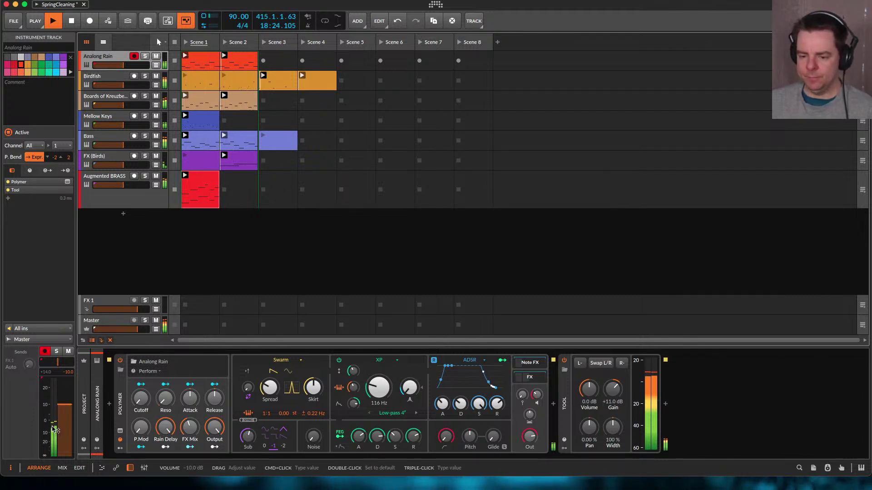
Switch to the mixer view and show the Analong Rain track's device chain below it
{"action": "key", "text": "alt+2"}
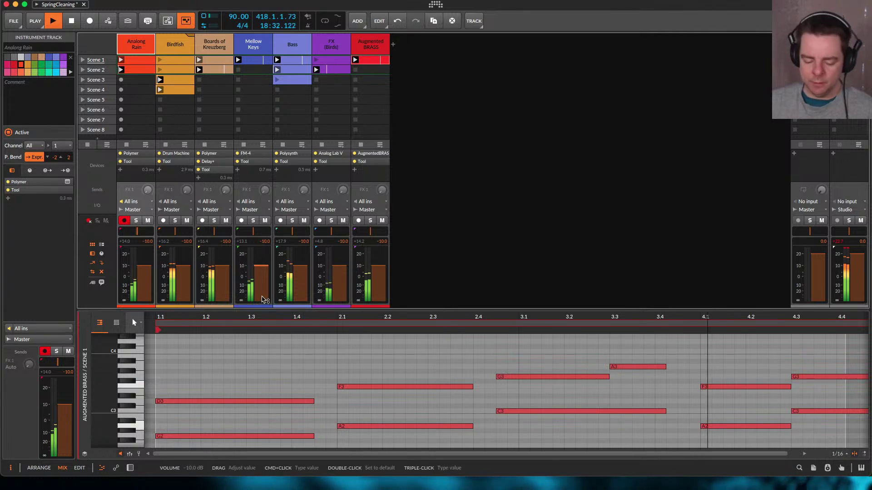
{"action": "key", "text": "d"}
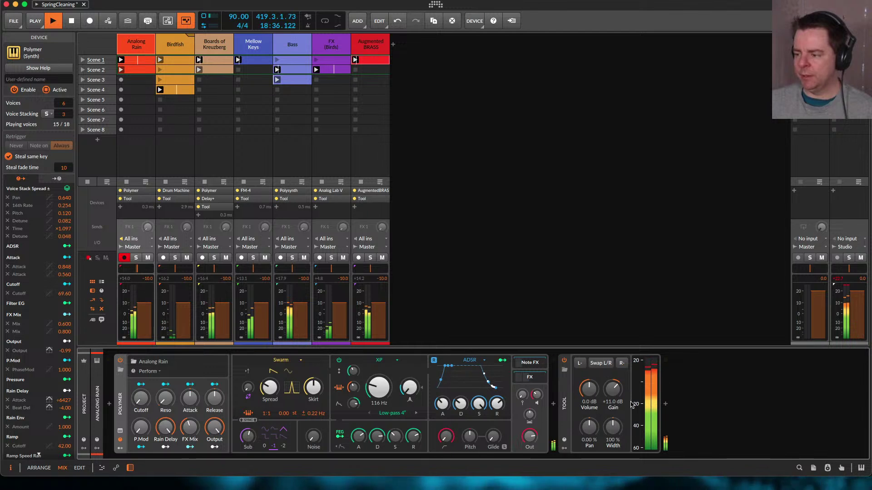
{"action": "left_click", "coordinate": [125, 45]}
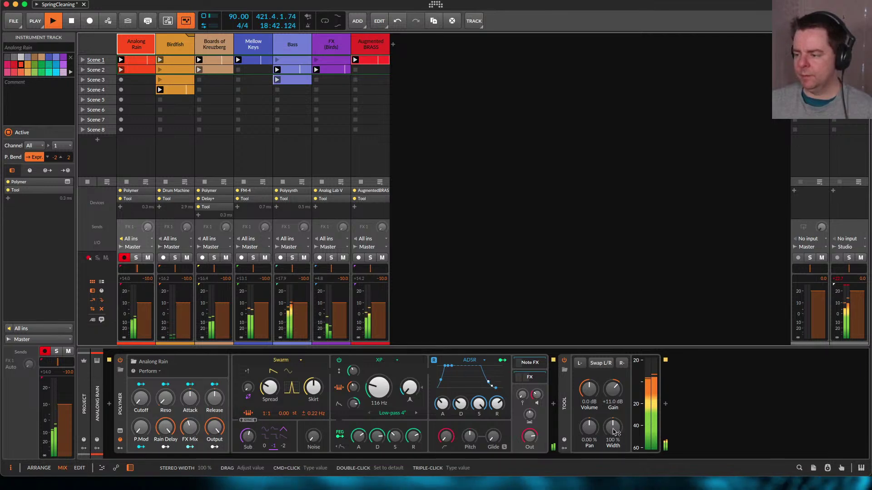
{"action": "key", "text": "alt+1"}
{"action": "key", "text": "alt+2"}
{"action": "key", "text": "alt+1"}
{"action": "key", "text": "alt+2"}
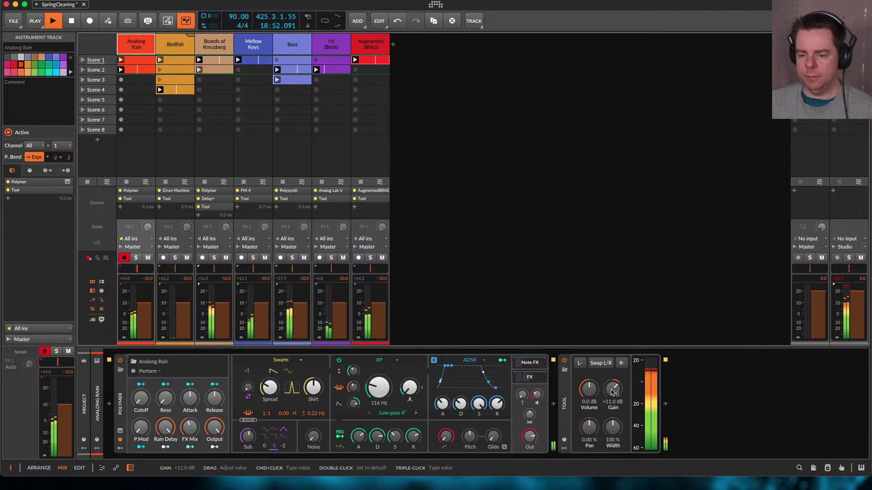
Set the Gain of the Tool device on the Birdfish track to +8.0 dB
{"action": "left_click", "coordinate": [173, 52]}
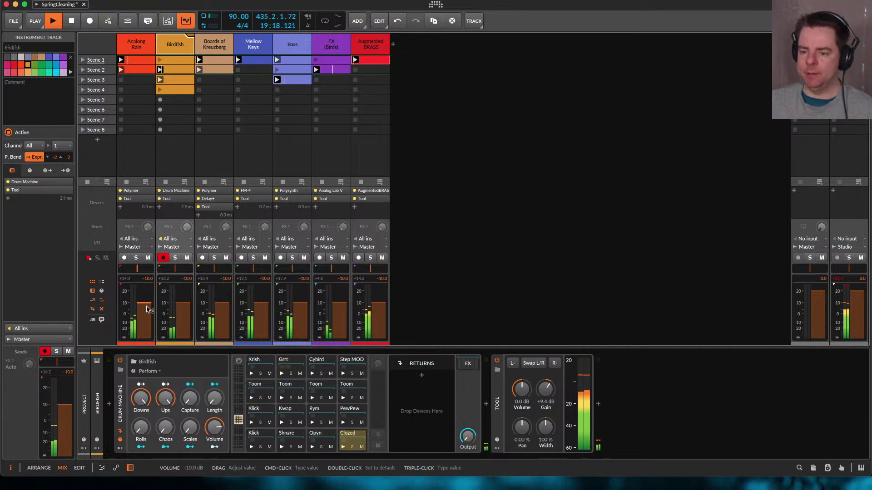
{"action": "triple_click", "coordinate": [547, 391]}
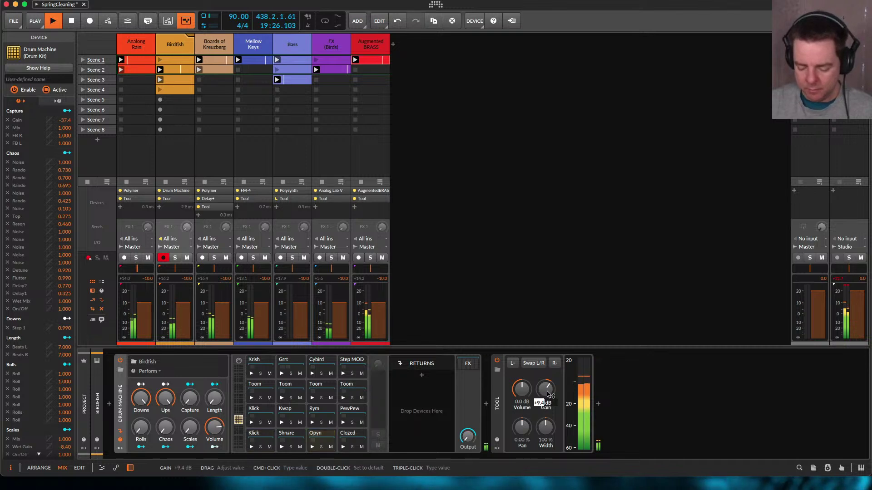
{"action": "type", "text": "8"}
{"action": "key", "text": "Return"}
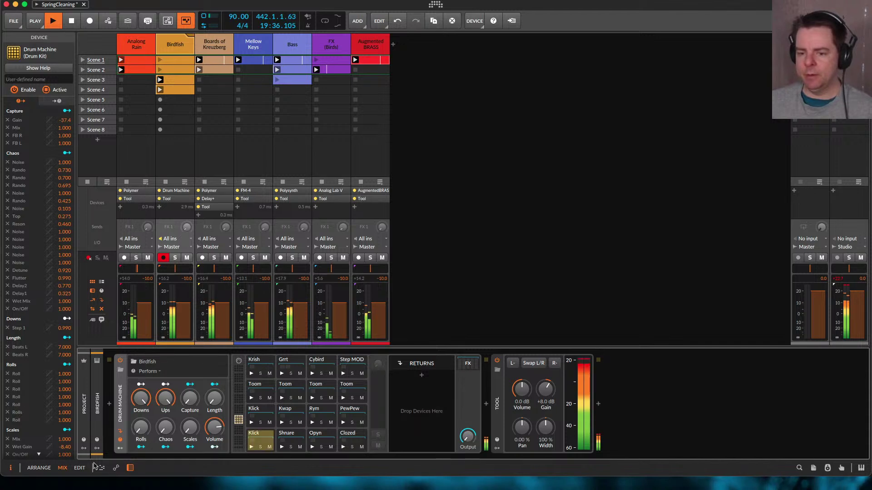
Reset the mixer's peak level readouts and set the Gain of the Birdfish track's Tool device to +5.0 dB
{"action": "left_click", "coordinate": [176, 48]}
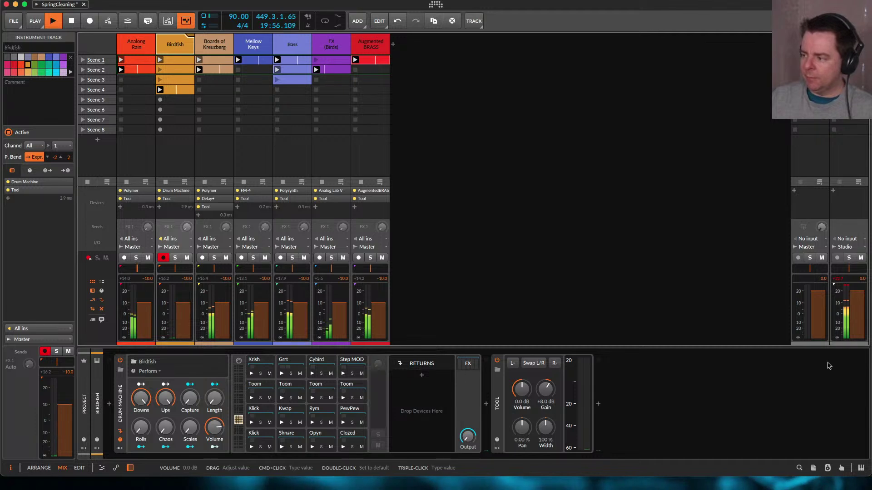
{"action": "left_click", "coordinate": [837, 280]}
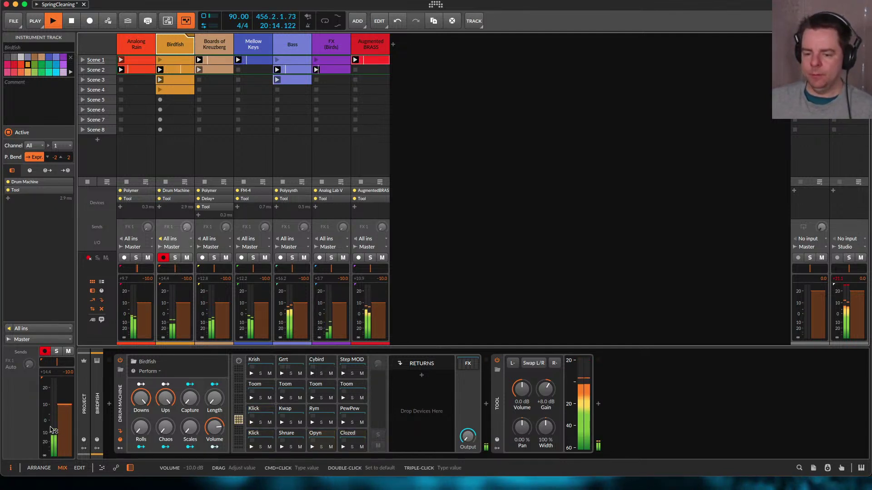
{"action": "left_click", "coordinate": [544, 391], "text": "super"}
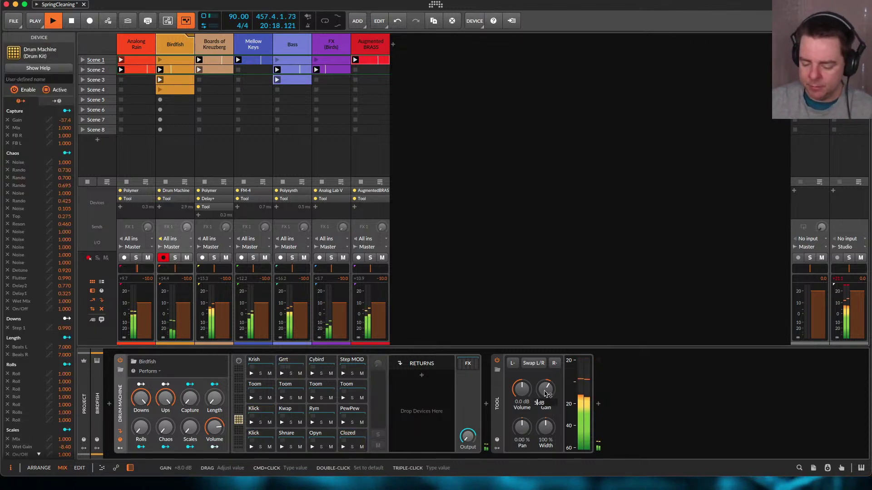
{"action": "type", "text": "5"}
{"action": "key", "text": "Return"}
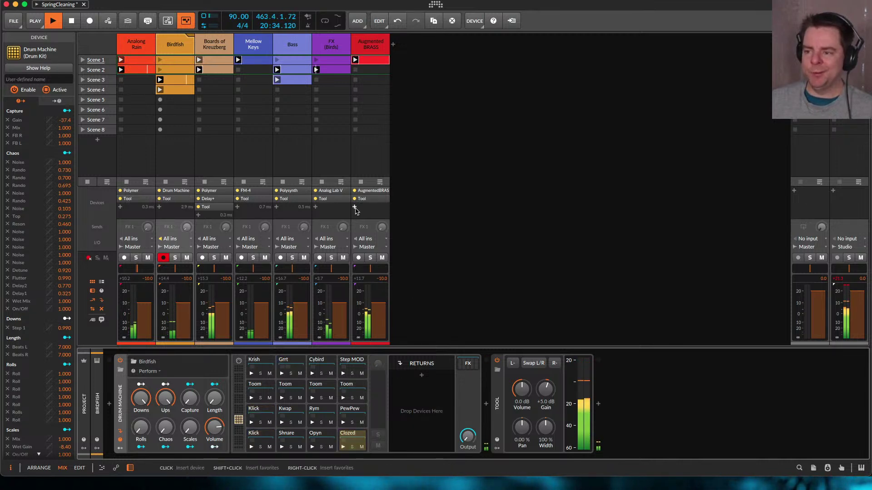
Solo the Boards of Kreuzberg track and set the Gain of its Tool device to +10.0 dB
{"action": "left_click", "coordinate": [214, 44]}
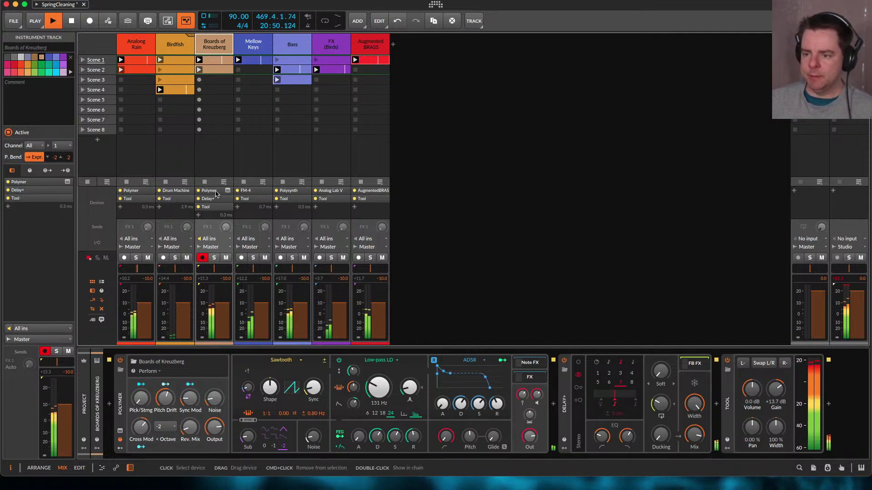
{"action": "left_click", "coordinate": [217, 260]}
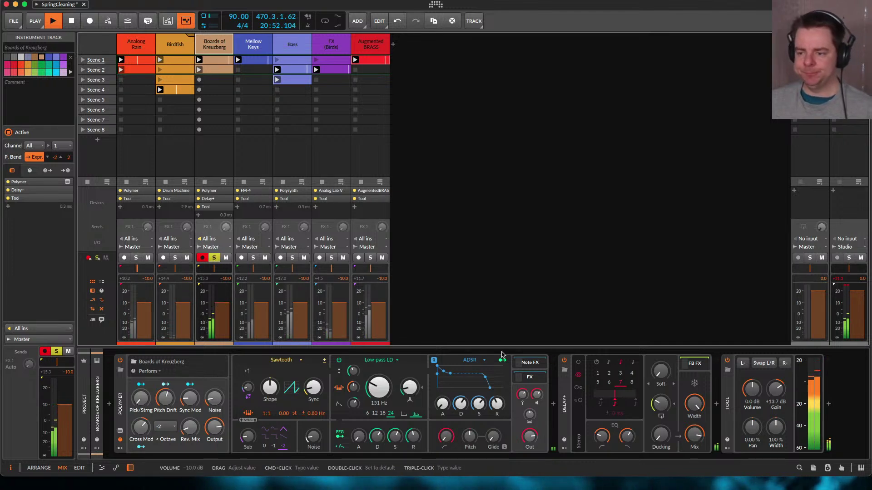
{"action": "left_click", "coordinate": [777, 390]}
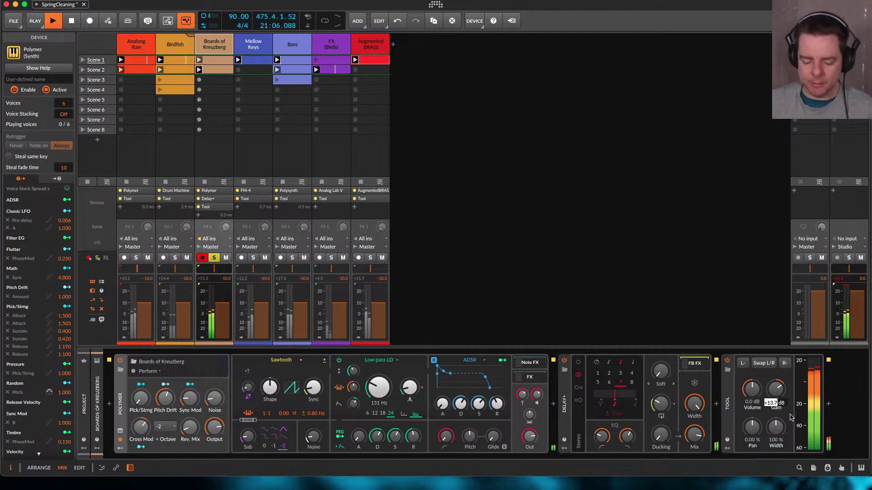
{"action": "type", "text": "10"}
{"action": "key", "text": "Return"}
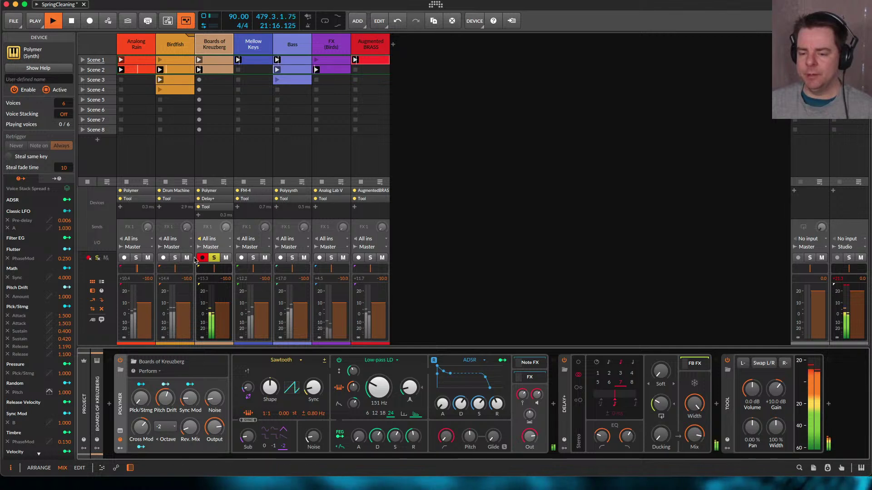
Hide the clip launcher, FX tracks and I/O routings in the mixer, and show the large level meters above the device lists
{"action": "left_click", "coordinate": [93, 284]}
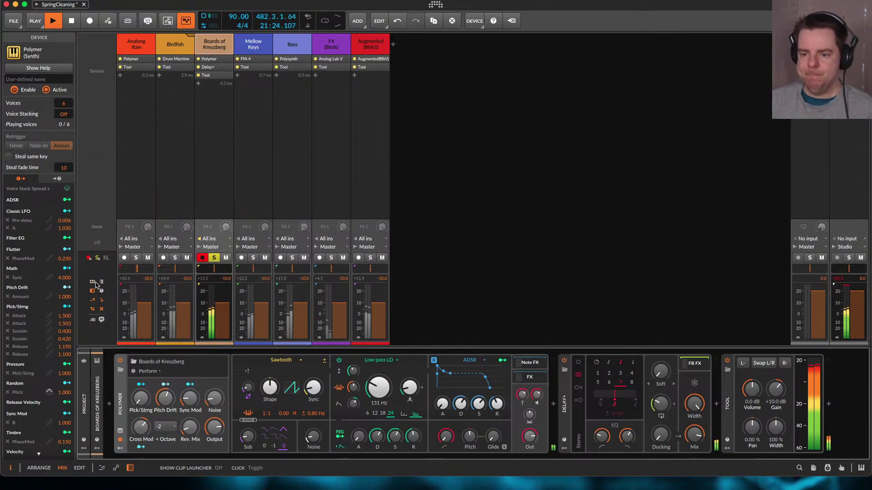
{"action": "left_click", "coordinate": [100, 283]}
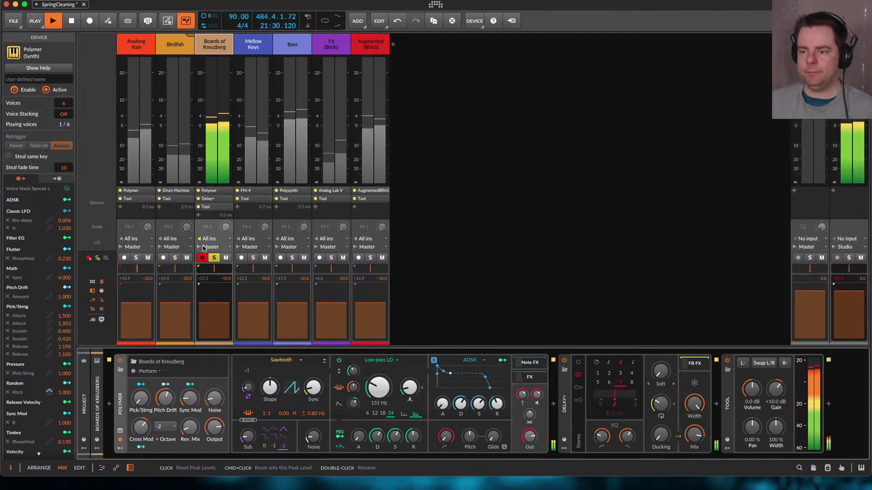
{"action": "left_click", "coordinate": [101, 300]}
{"action": "left_click", "coordinate": [102, 303]}
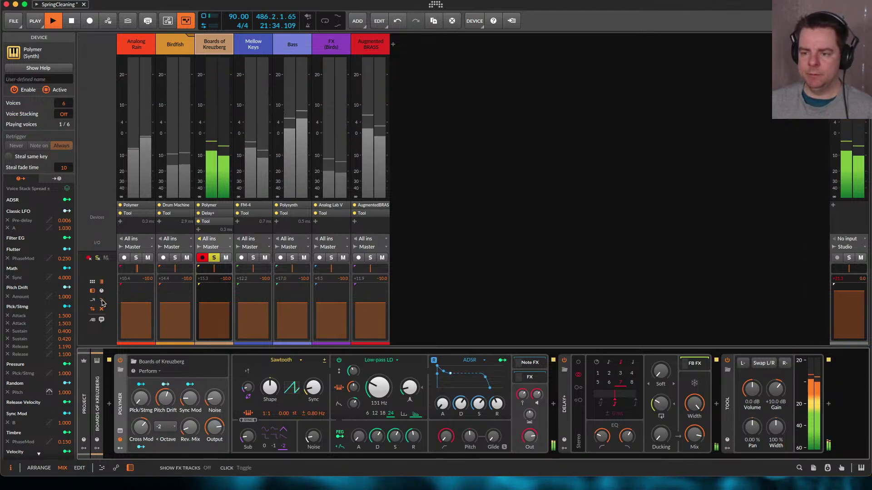
{"action": "left_click", "coordinate": [102, 303]}
{"action": "left_click", "coordinate": [102, 303]}
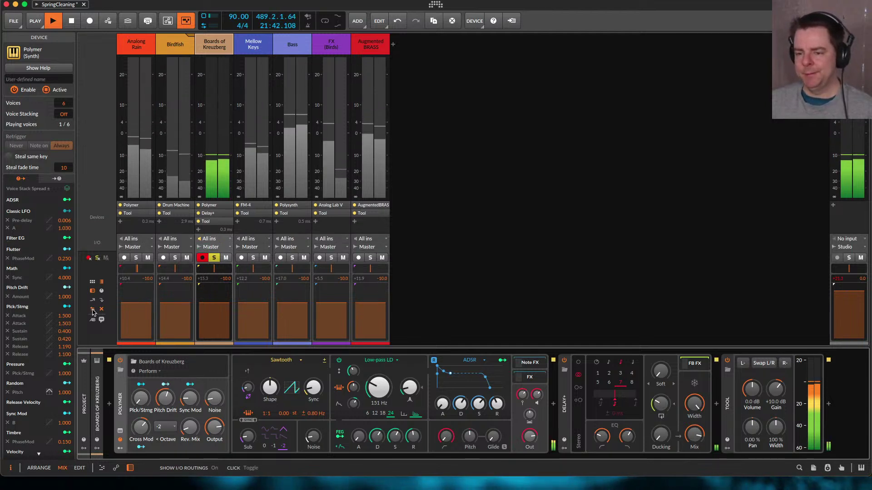
{"action": "left_click", "coordinate": [92, 311]}
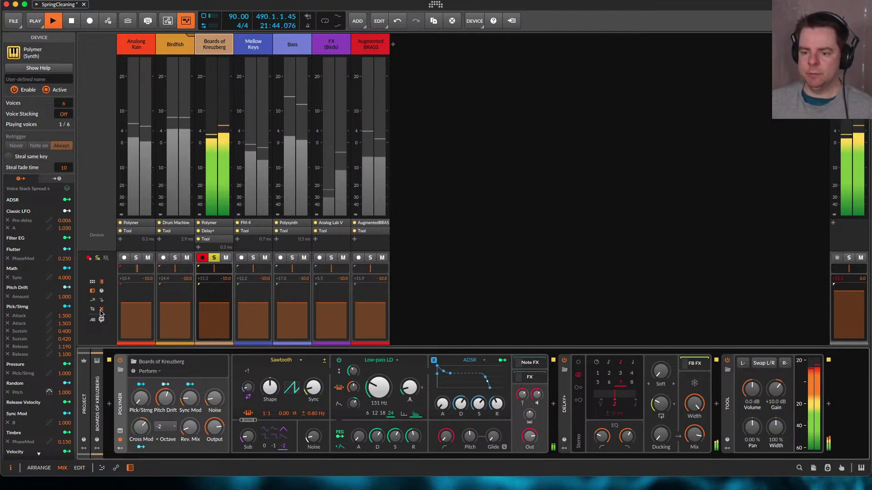
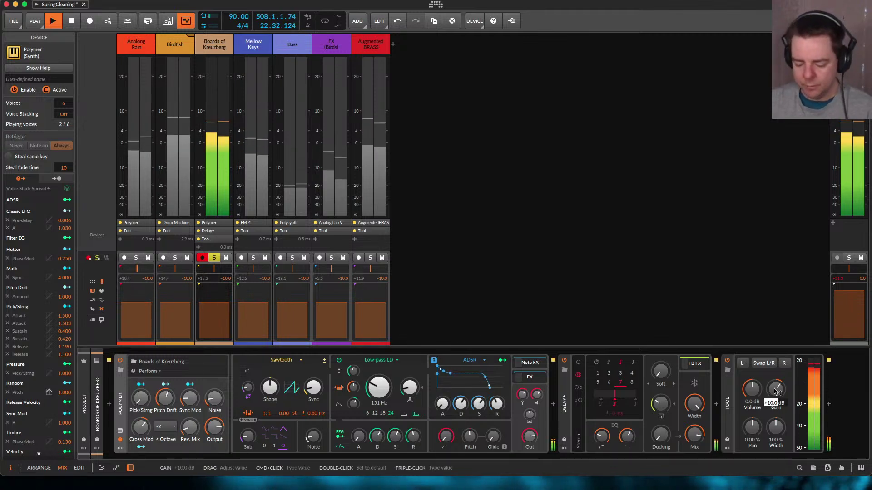
Lower the Gain of the Tool device on the Boards of Kreuzberg track to +6.0 dB
{"action": "scroll", "coordinate": [776, 391], "scroll_direction": "down", "scroll_amount": 2}
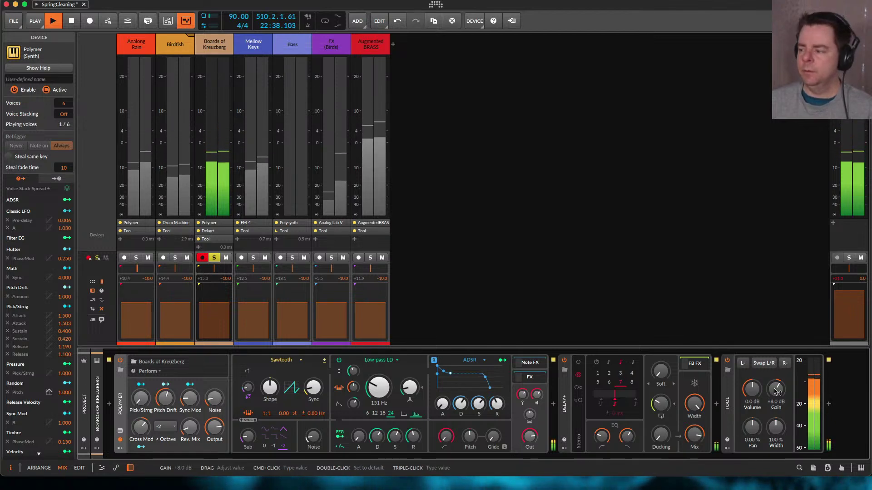
{"action": "triple_click", "coordinate": [775, 389]}
{"action": "type", "text": "6"}
{"action": "key", "text": "Return"}
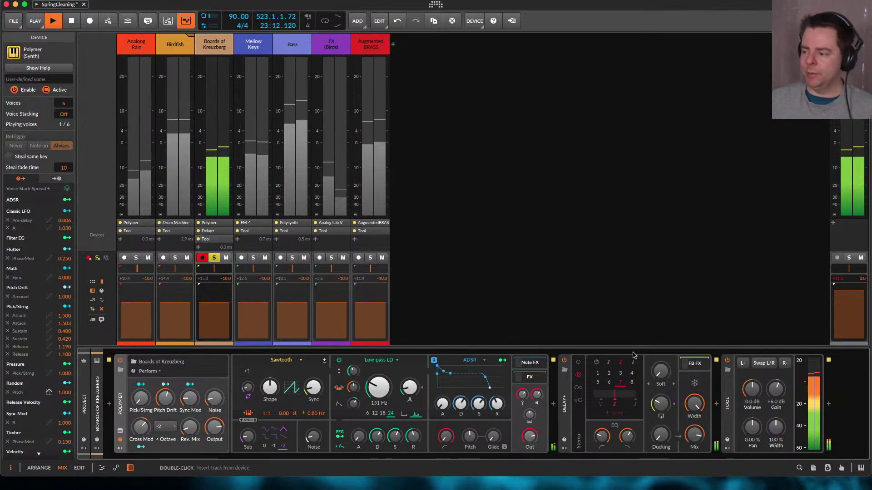
Solo the Mellow Keys track instead of Boards of Kreuzberg and set its Tool device's Gain to +10.0 dB
{"action": "left_click", "coordinate": [262, 43]}
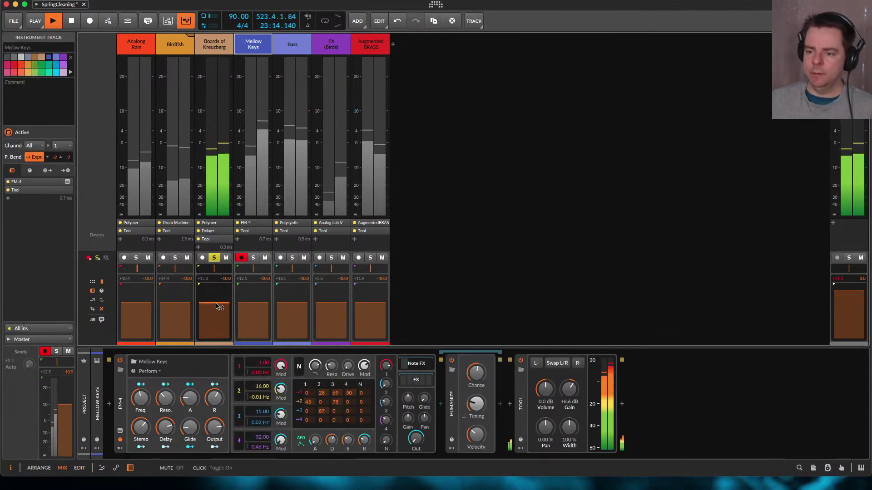
{"action": "left_click", "coordinate": [214, 258]}
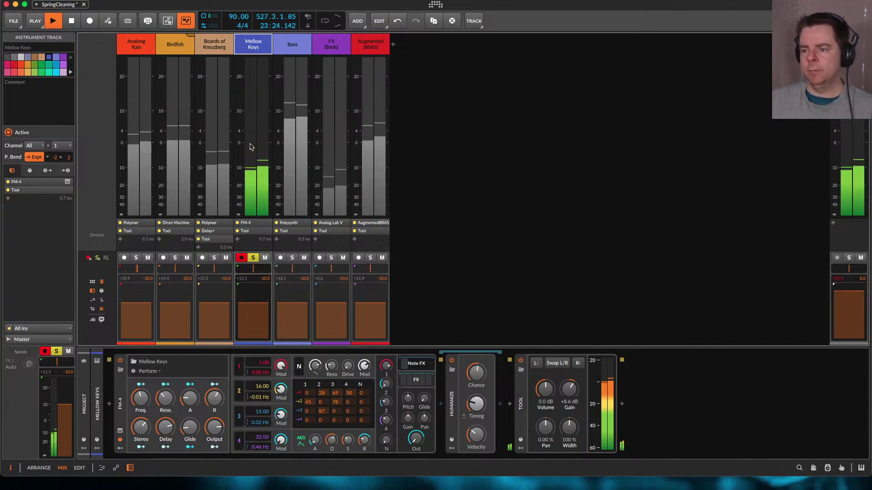
{"action": "left_click", "coordinate": [571, 388]}
{"action": "left_click_drag", "start_coordinate": [571, 389], "coordinate": [571, 388]}
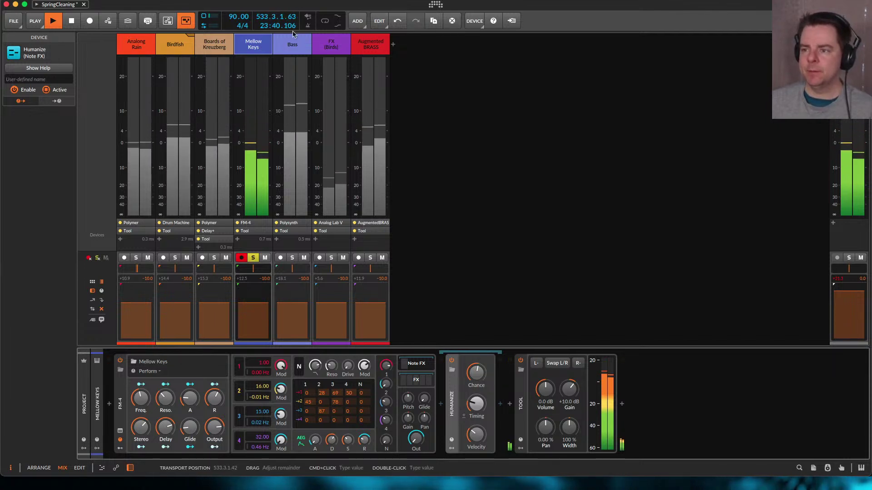
Solo the Bass track instead of Mellow Keys and set its Tool device's Gain to +2.0 dB
{"action": "left_click", "coordinate": [289, 110]}
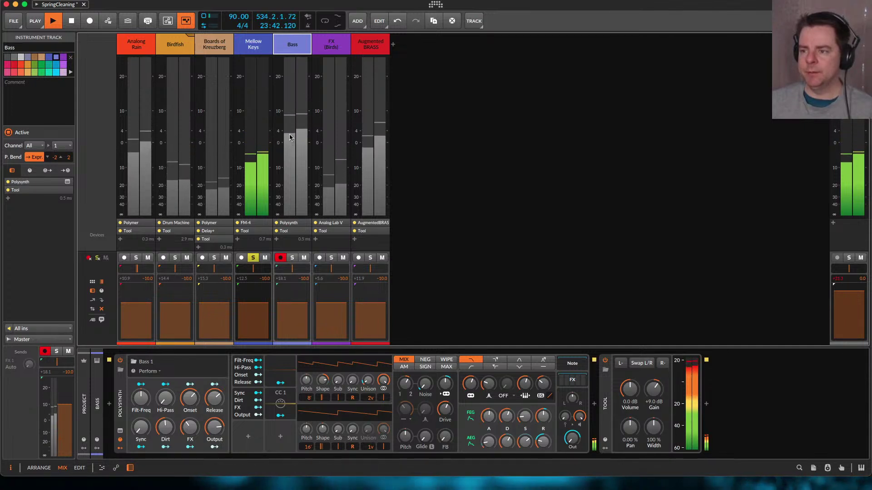
{"action": "left_click", "coordinate": [292, 258]}
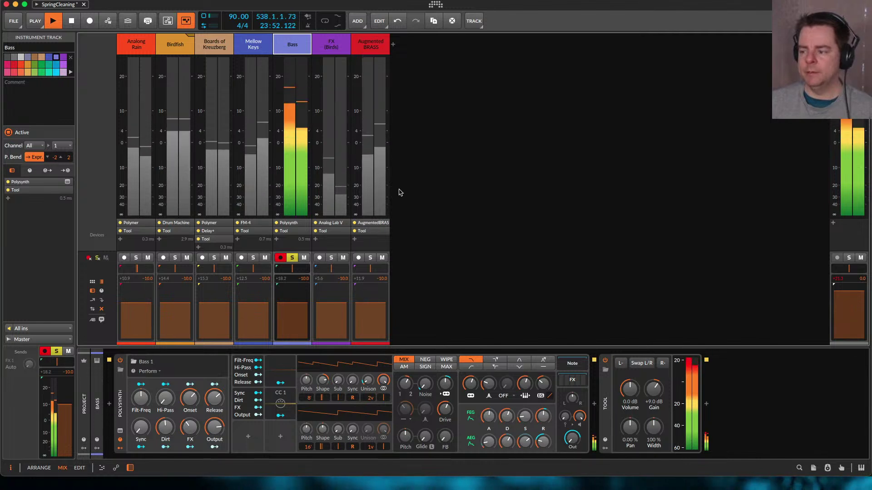
{"action": "left_click", "coordinate": [652, 390]}
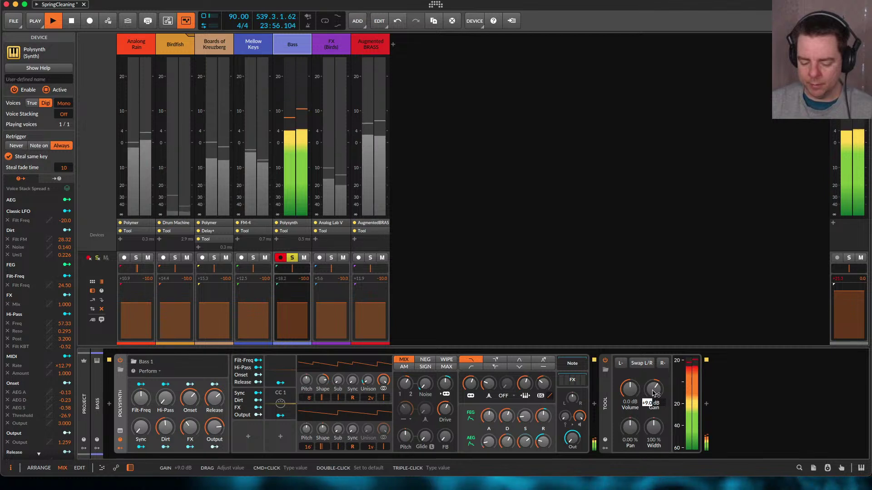
{"action": "type", "text": "2"}
{"action": "key", "text": "Return"}
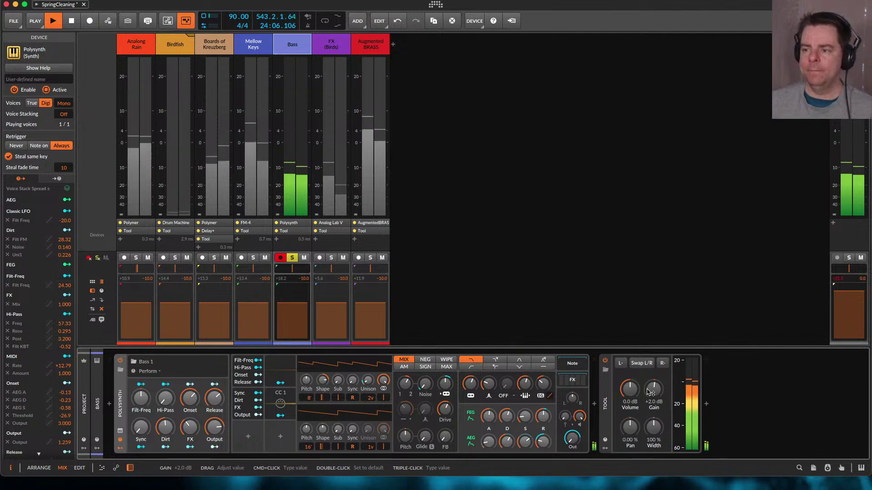
Solo the FX (Birds) track instead of Bass and set its Tool device's Gain to +22.0 dB
{"action": "left_click", "coordinate": [344, 45]}
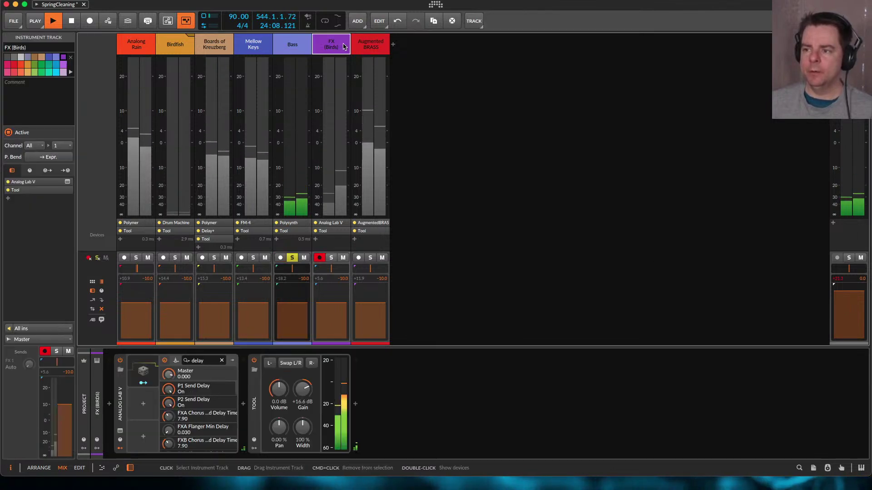
{"action": "left_click", "coordinate": [331, 257]}
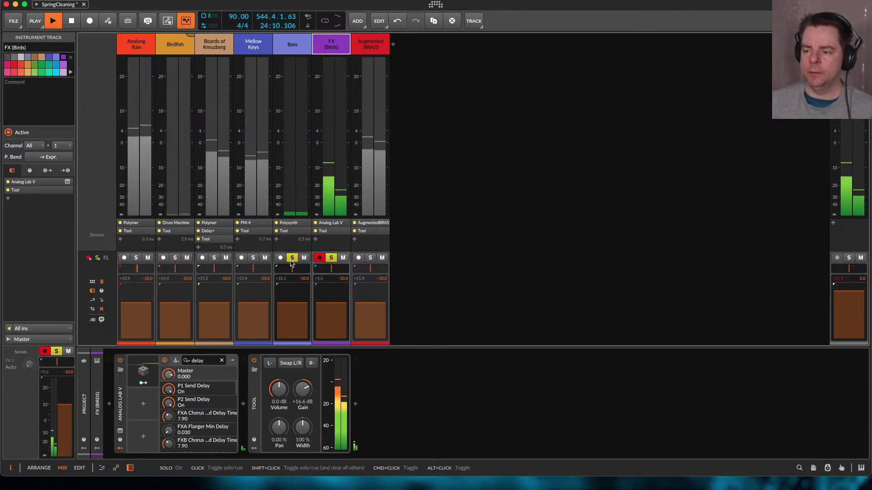
{"action": "left_click", "coordinate": [293, 258]}
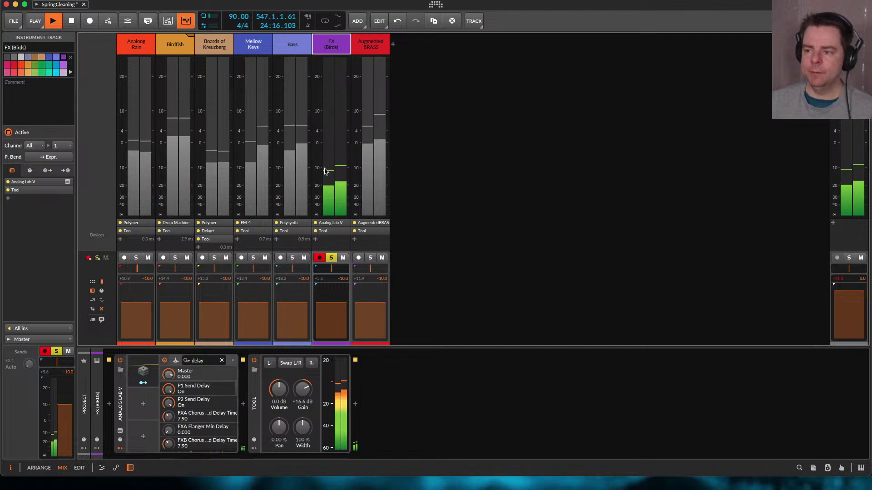
{"action": "left_click", "coordinate": [303, 389], "text": "super"}
{"action": "type", "text": "22"}
{"action": "key", "text": "Return"}
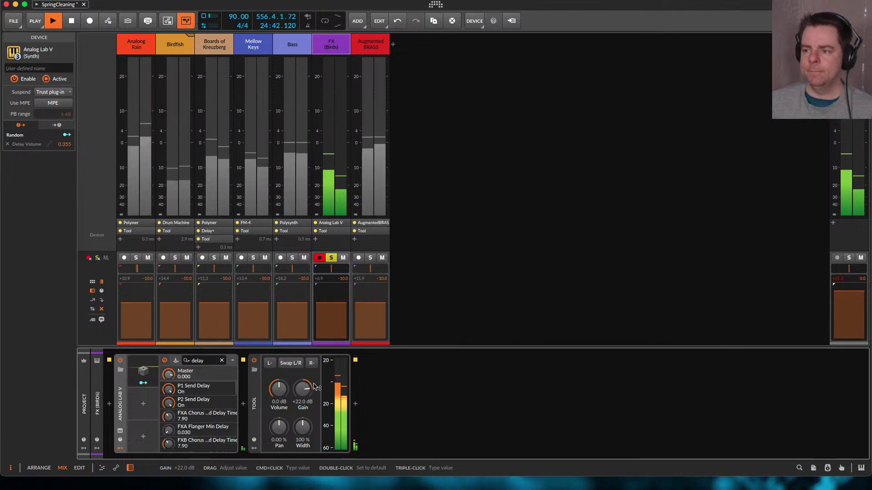
Solo the Augmented BRASS track instead of FX (Birds) to set its Tool device's Gain to +8.0 dB, and clear the solo
{"action": "left_click", "coordinate": [370, 257]}
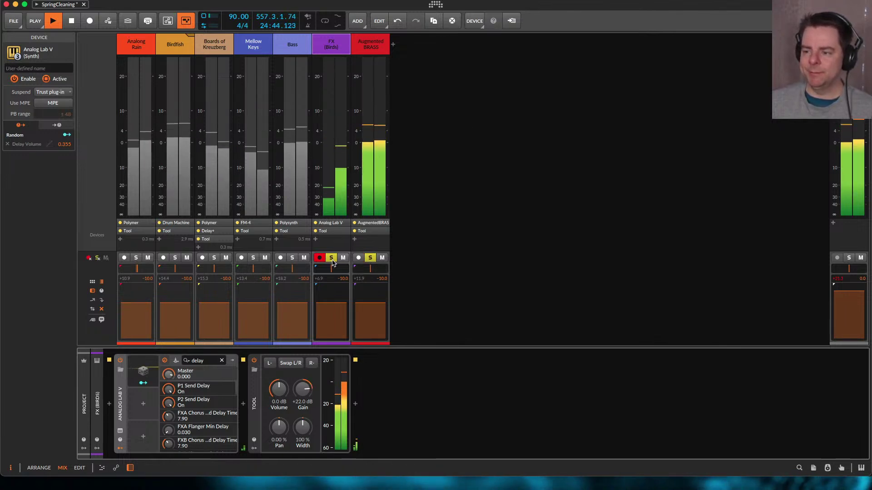
{"action": "left_click", "coordinate": [332, 258]}
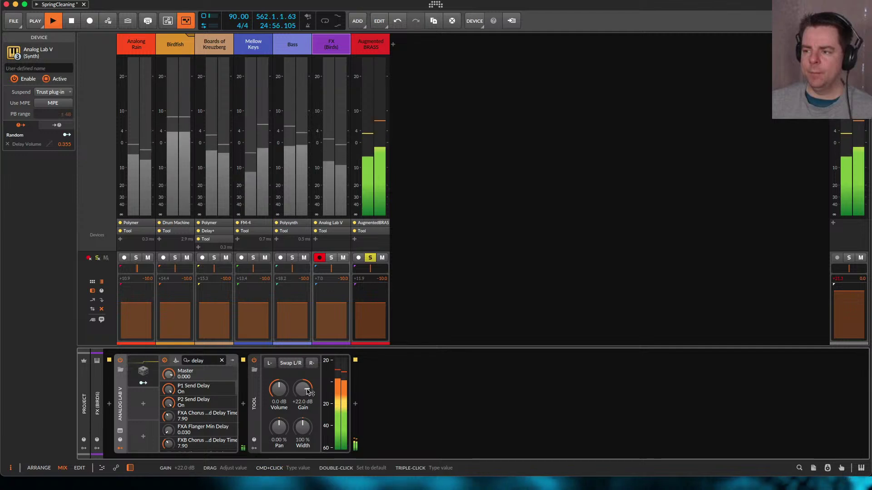
{"action": "left_click", "coordinate": [375, 50]}
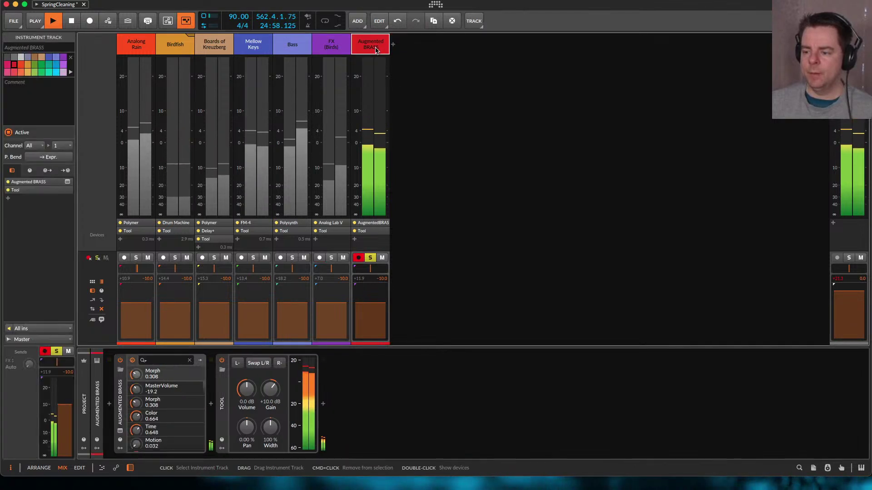
{"action": "left_click", "coordinate": [271, 389]}
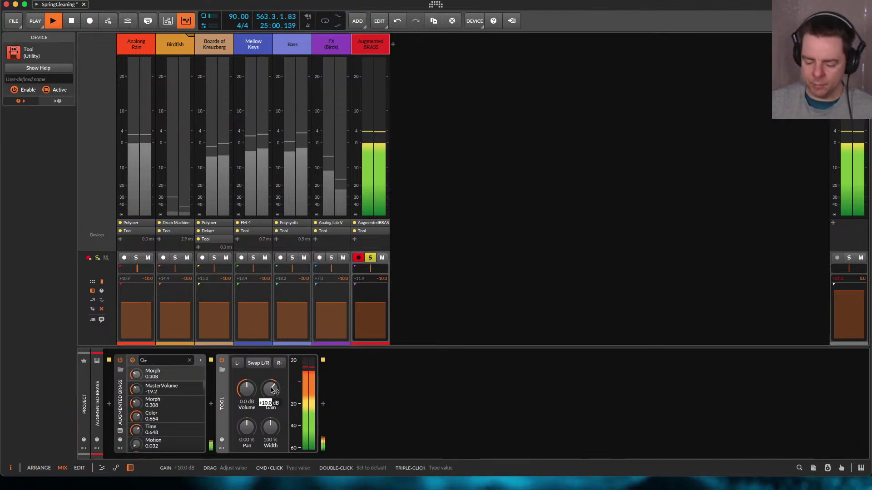
{"action": "type", "text": "8"}
{"action": "key", "text": "Return"}
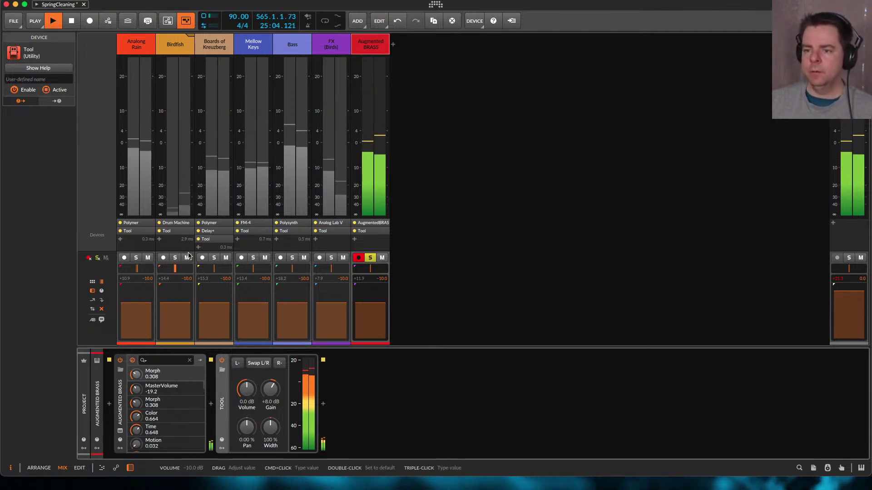
{"action": "left_click", "coordinate": [370, 258]}
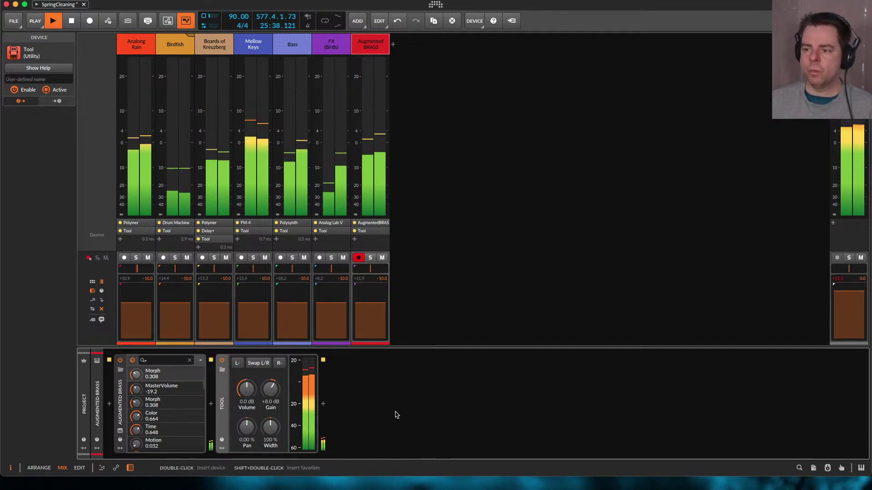
Open the FX chain of the Bass track's Polysynth and raise its Filter frequency to about 140 Hz
{"action": "left_click", "coordinate": [294, 42]}
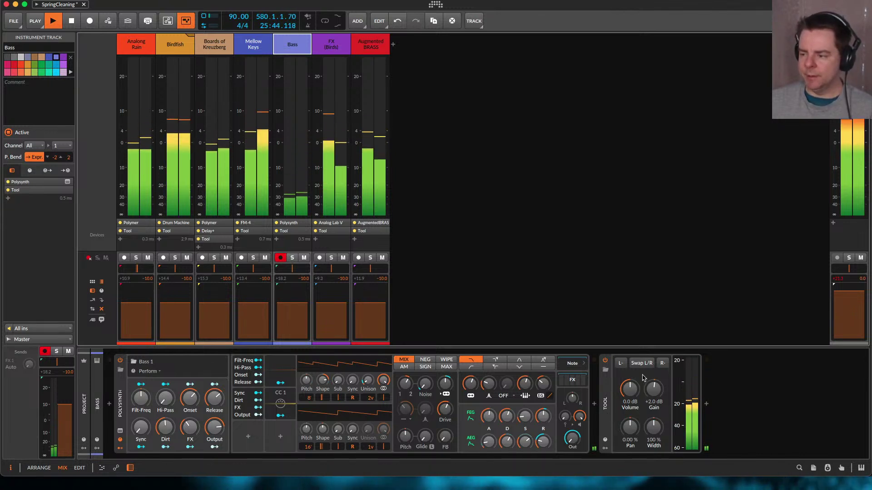
{"action": "left_click", "coordinate": [573, 380]}
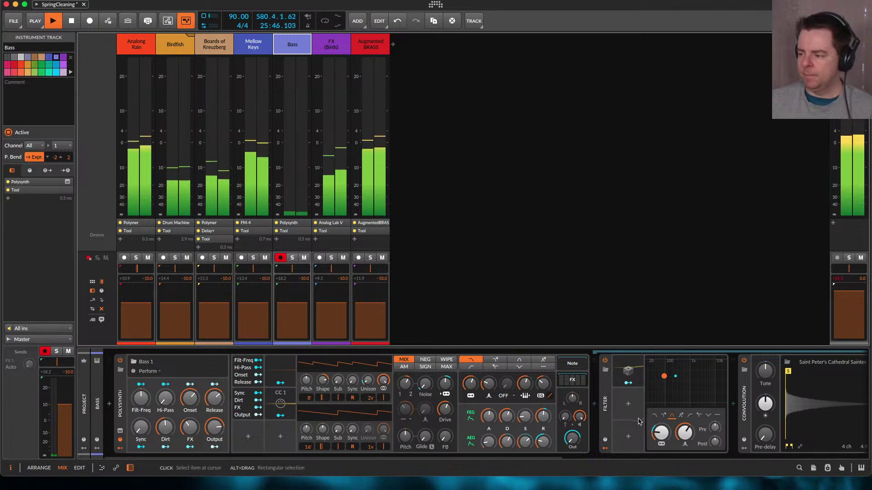
{"action": "left_click_drag", "start_coordinate": [663, 439], "coordinate": [663, 437]}
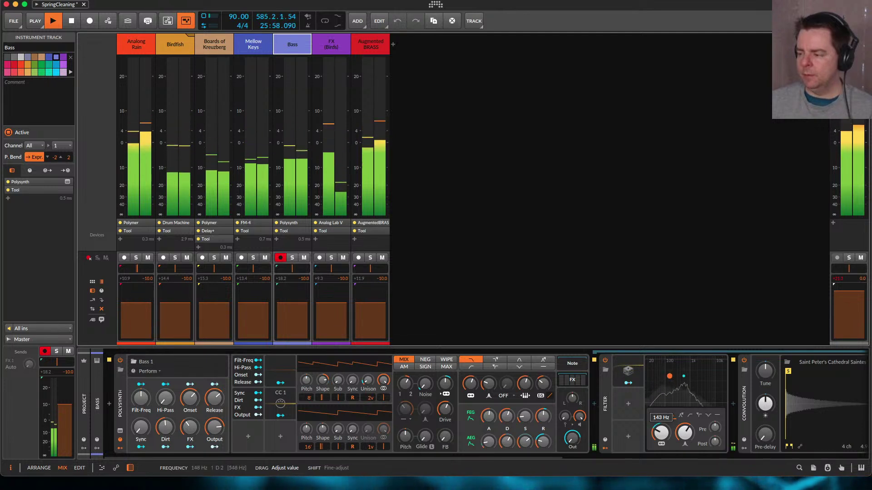
{"action": "left_click_drag", "start_coordinate": [659, 439], "coordinate": [661, 435]}
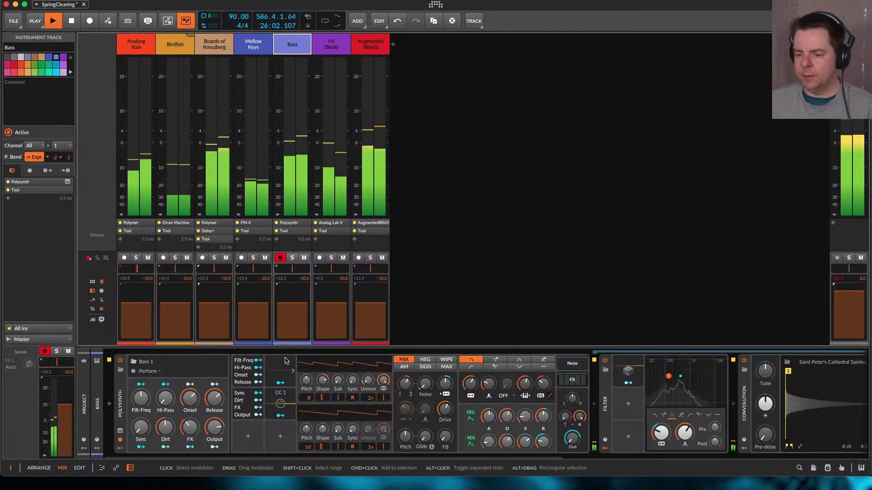
Raise the sub levels of both oscillators in the Bass track's Polysynth and shorten its filter envelope attack
{"action": "left_click", "coordinate": [117, 403]}
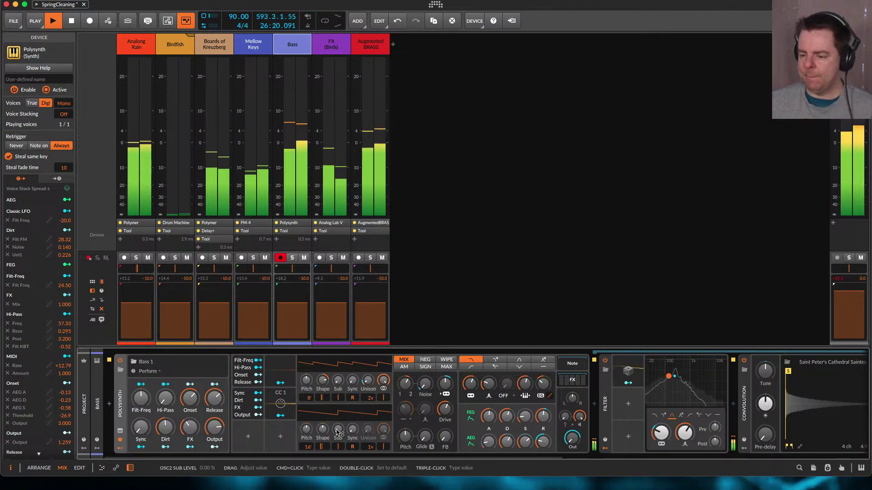
{"action": "left_click_drag", "start_coordinate": [338, 432], "coordinate": [338, 430]}
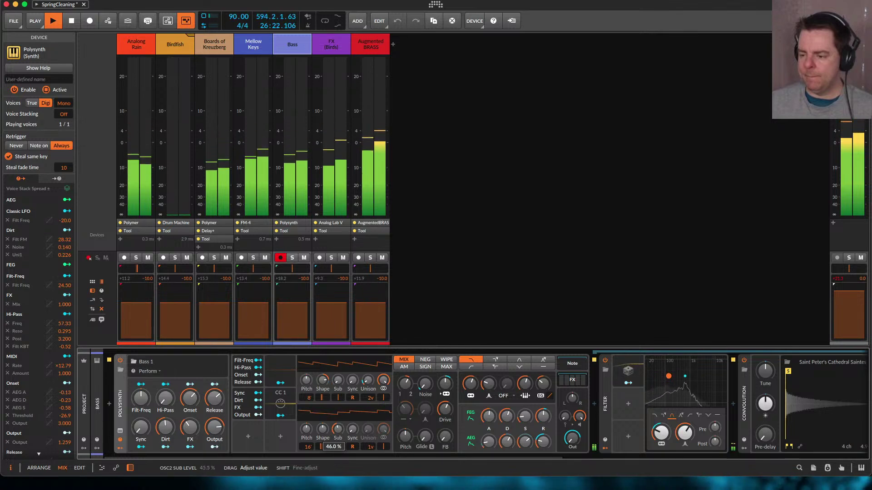
{"action": "left_click_drag", "start_coordinate": [338, 429], "coordinate": [337, 429]}
{"action": "mouse_move", "coordinate": [337, 380]}
{"action": "left_mouse_down"}
{"action": "mouse_move", "coordinate": [337, 361]}
{"action": "mouse_move", "coordinate": [337, 372]}
{"action": "left_mouse_up"}
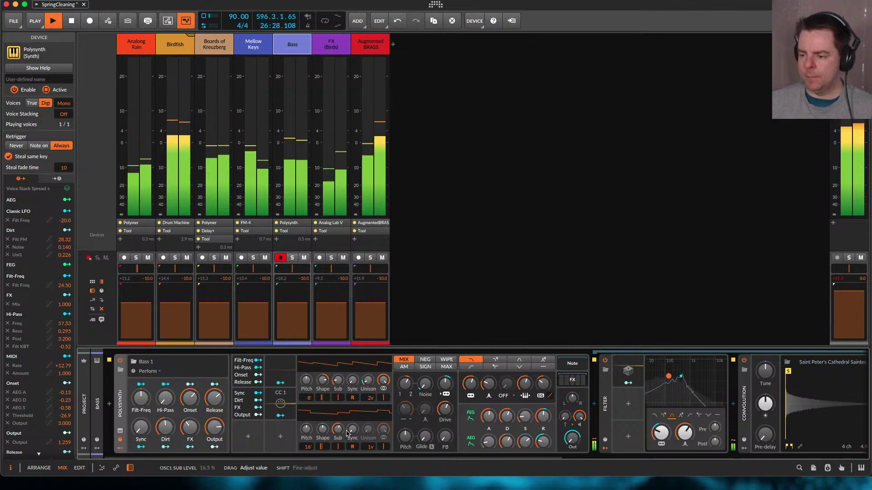
{"action": "mouse_move", "coordinate": [344, 424]}
{"action": "left_mouse_down"}
{"action": "mouse_move", "coordinate": [344, 416]}
{"action": "mouse_move", "coordinate": [339, 433]}
{"action": "left_mouse_up"}
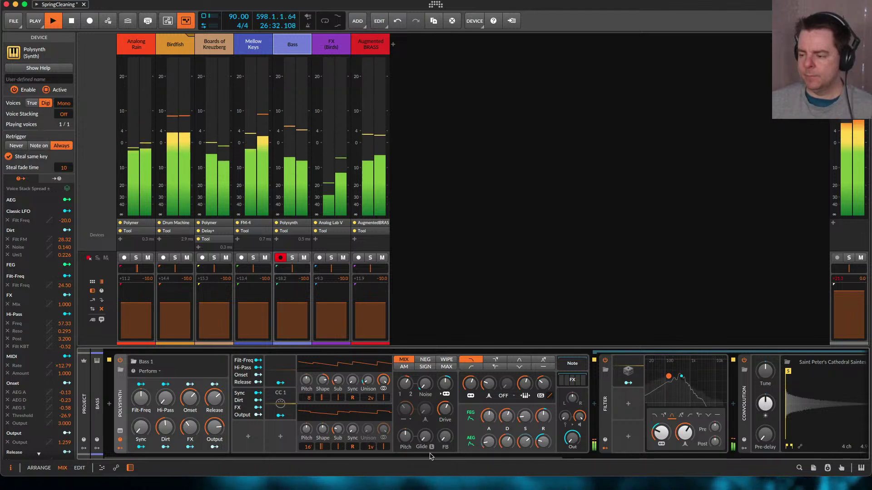
{"action": "left_click_drag", "start_coordinate": [489, 416], "coordinate": [488, 429]}
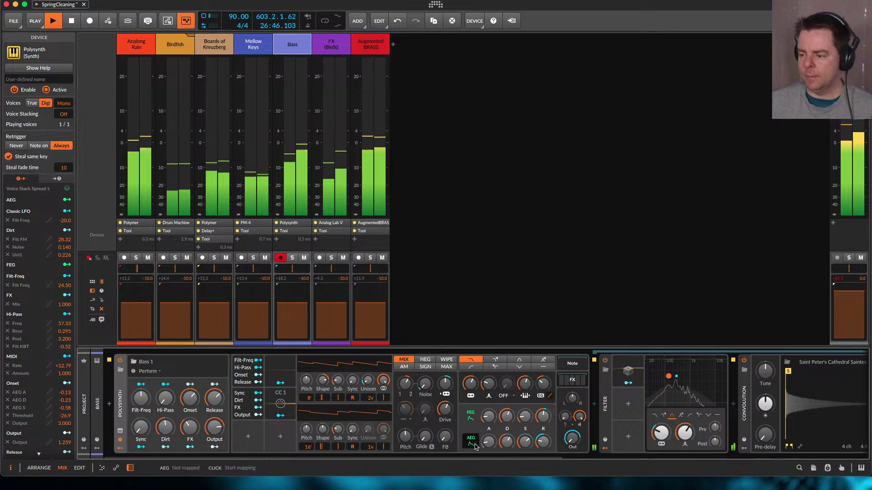
{"action": "left_click_drag", "start_coordinate": [489, 416], "coordinate": [482, 430]}
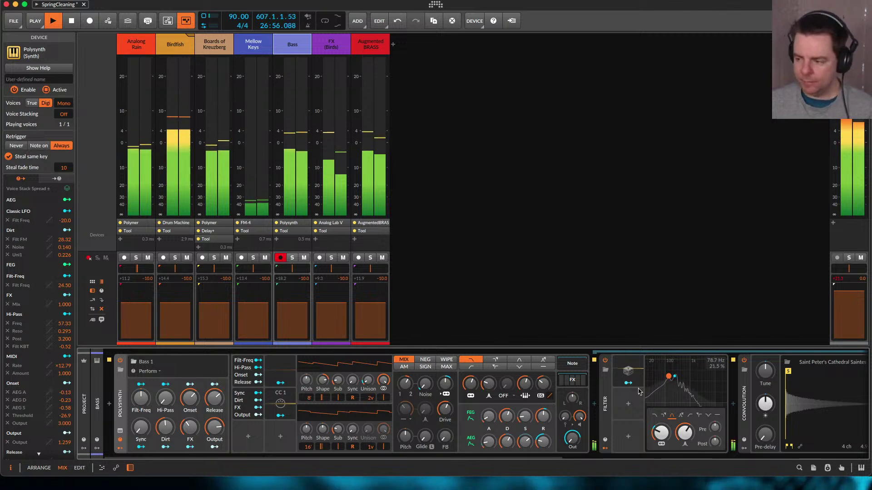
Set the Bass track's Tool Gain to +5.0 dB and raise the Polysynth's FX macro slightly
{"action": "left_click", "coordinate": [582, 380]}
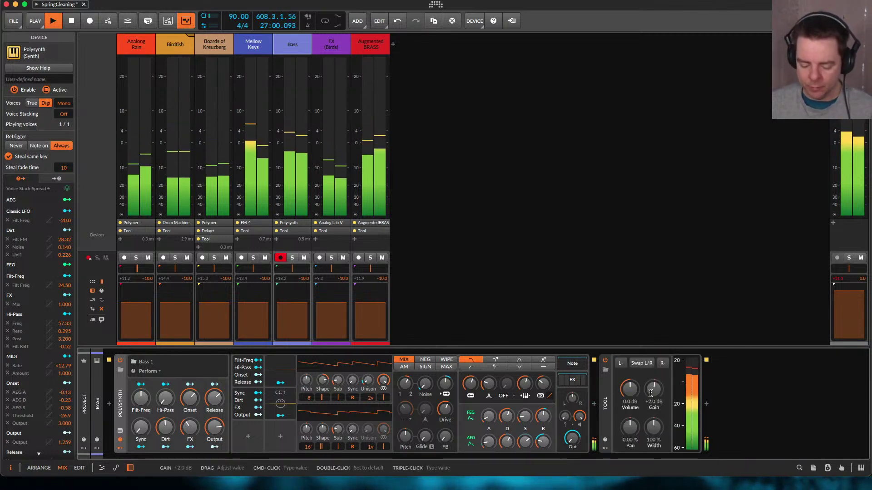
{"action": "mouse_move", "coordinate": [653, 396]}
{"action": "type", "text": "5"}
{"action": "key", "text": "Return"}
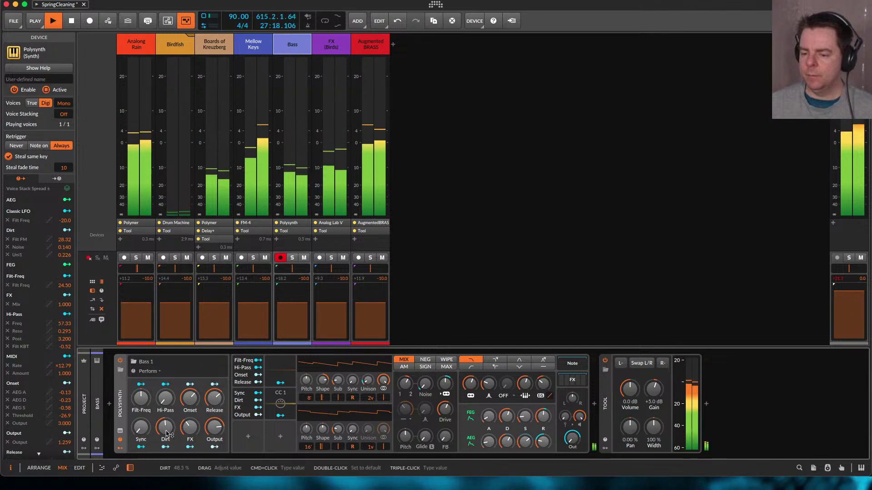
{"action": "left_click_drag", "start_coordinate": [190, 428], "coordinate": [191, 423]}
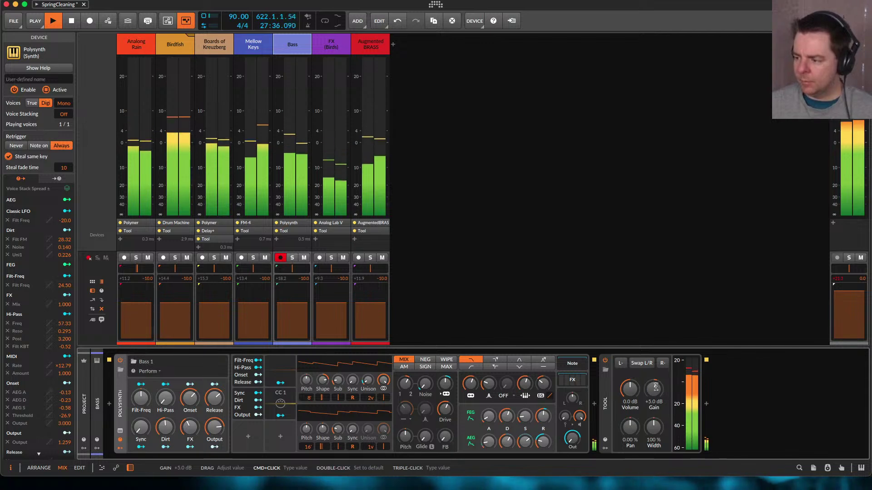
Try +15.0 dB for the Gain of the Bass track's Tool device and settle on +10.0 dB
{"action": "left_click_drag", "start_coordinate": [654, 387], "coordinate": [658, 390]}
{"action": "type", "text": "15"}
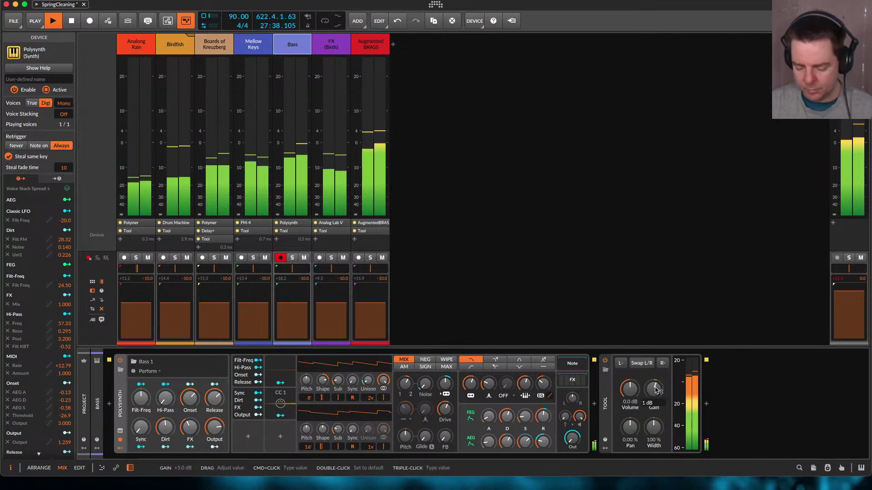
{"action": "key", "text": "Return"}
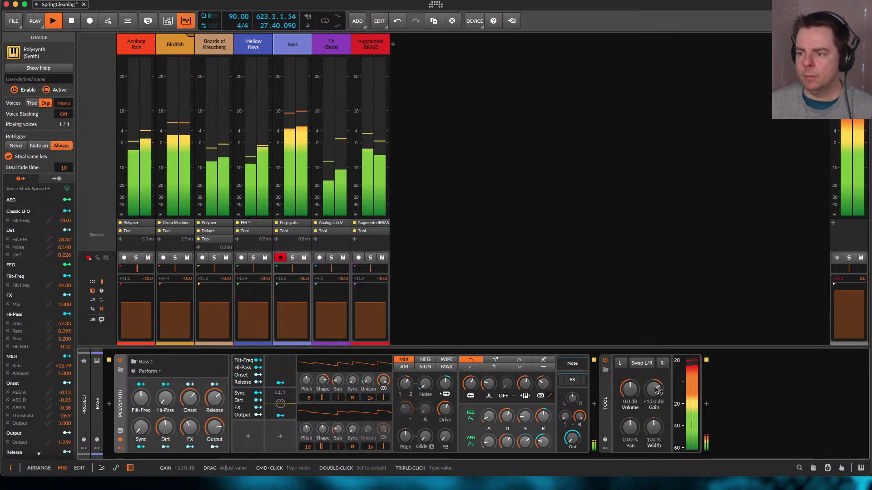
{"action": "left_click", "coordinate": [654, 387], "text": "super"}
{"action": "type", "text": "10"}
{"action": "key", "text": "Return"}
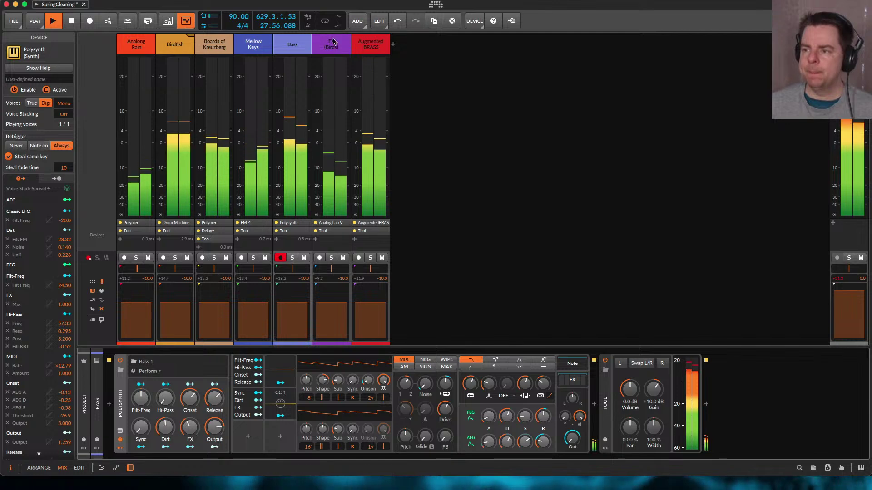
Lower the Gain of the FX (Birds) track's Tool device to +18.0 dB
{"action": "left_click", "coordinate": [330, 232]}
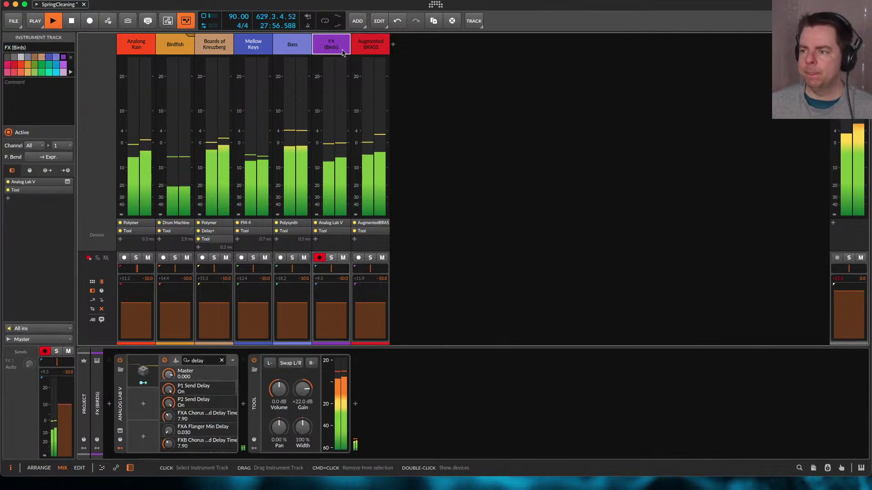
{"action": "left_click", "coordinate": [309, 393]}
{"action": "scroll", "coordinate": [309, 394], "scroll_direction": "down", "scroll_amount": 4}
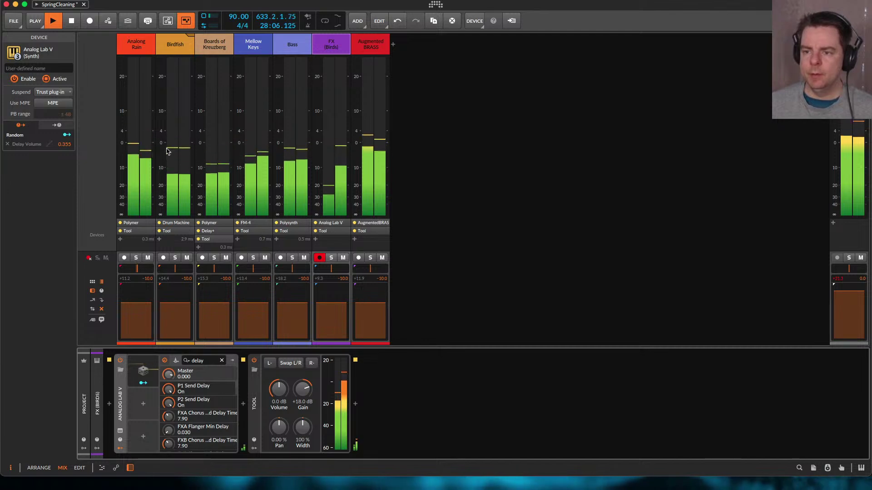
Expand the Birdfish track's drum channels in the mixer and examine the devices in the Drum Machine's FX chain
{"action": "left_click", "coordinate": [190, 37]}
{"action": "left_click", "coordinate": [190, 36]}
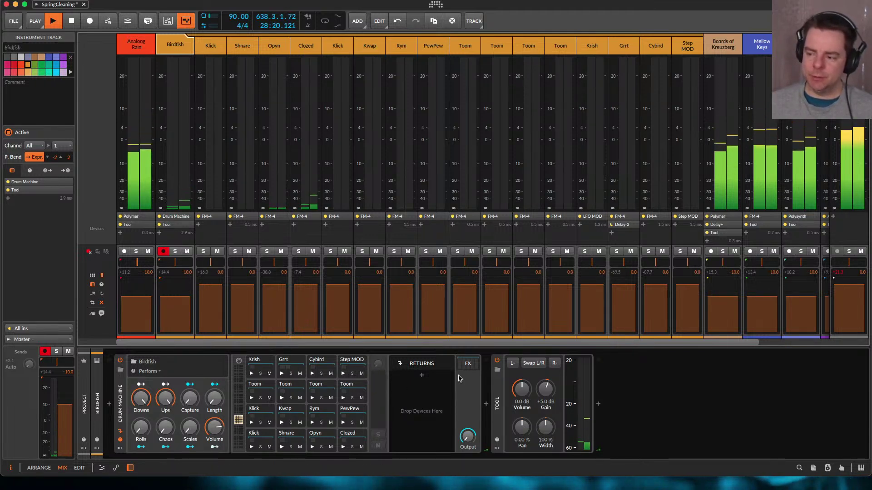
{"action": "left_click", "coordinate": [470, 365]}
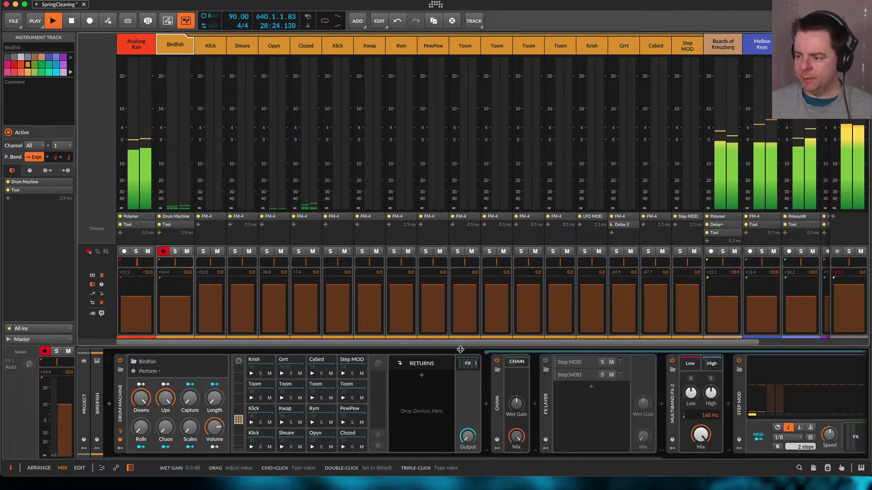
{"action": "scroll", "coordinate": [499, 383], "scroll_direction": "right", "scroll_amount": 3}
{"action": "scroll", "coordinate": [487, 382], "scroll_direction": "right", "scroll_amount": 1}
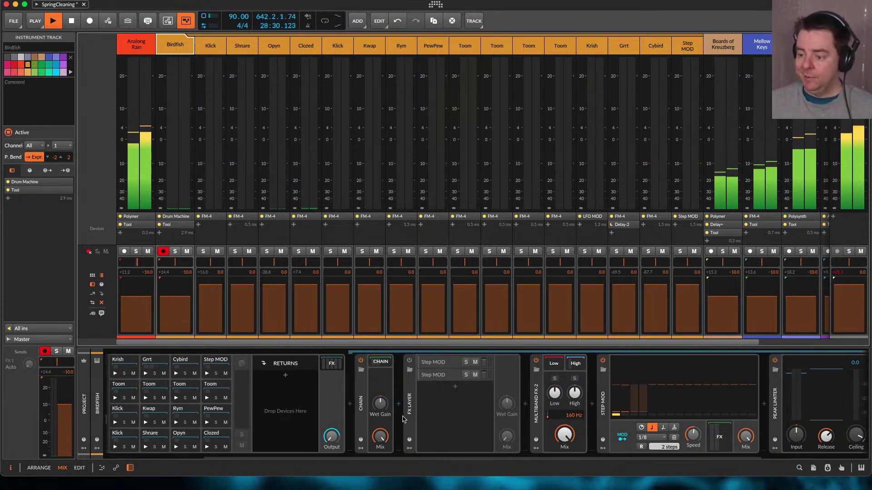
{"action": "scroll", "coordinate": [410, 405], "scroll_direction": "left", "scroll_amount": 9}
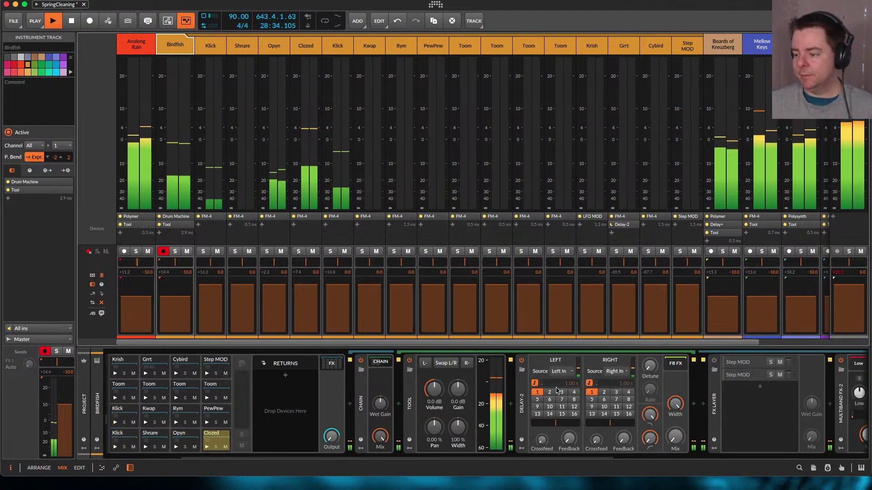
{"action": "scroll", "coordinate": [557, 391], "scroll_direction": "right", "scroll_amount": 3}
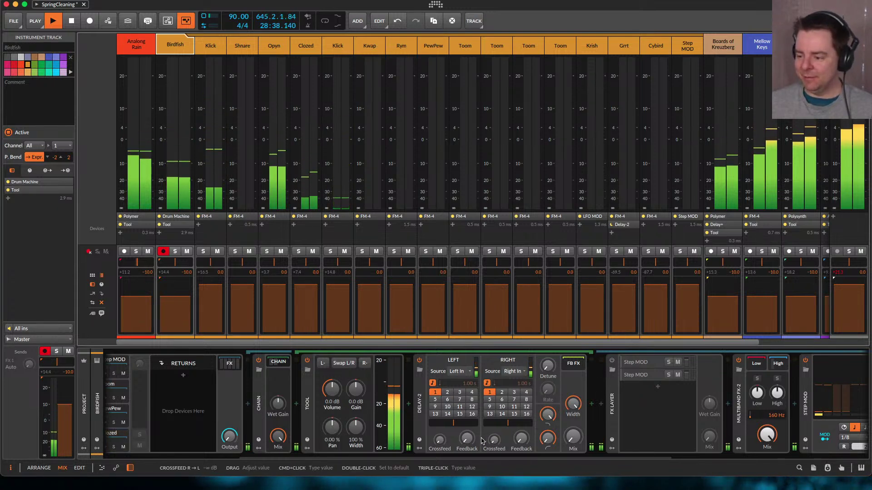
{"action": "scroll", "coordinate": [345, 385], "scroll_direction": "right", "scroll_amount": 9}
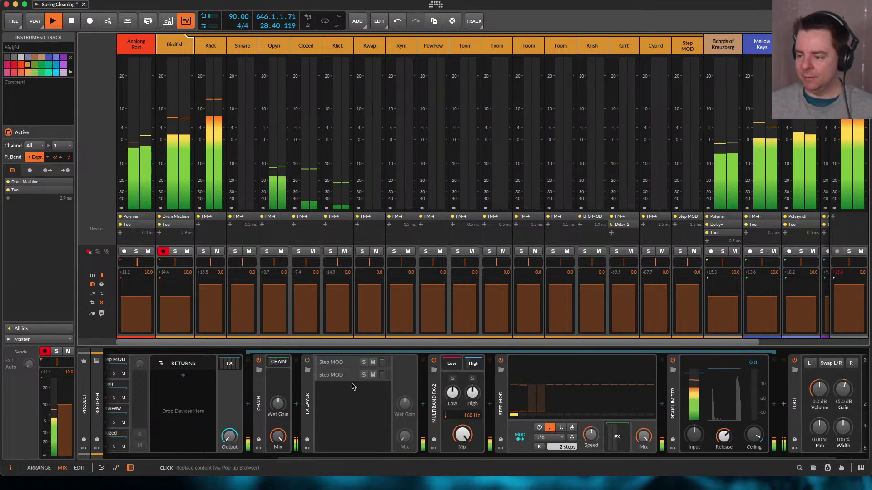
{"action": "scroll", "coordinate": [346, 384], "scroll_direction": "right", "scroll_amount": 1}
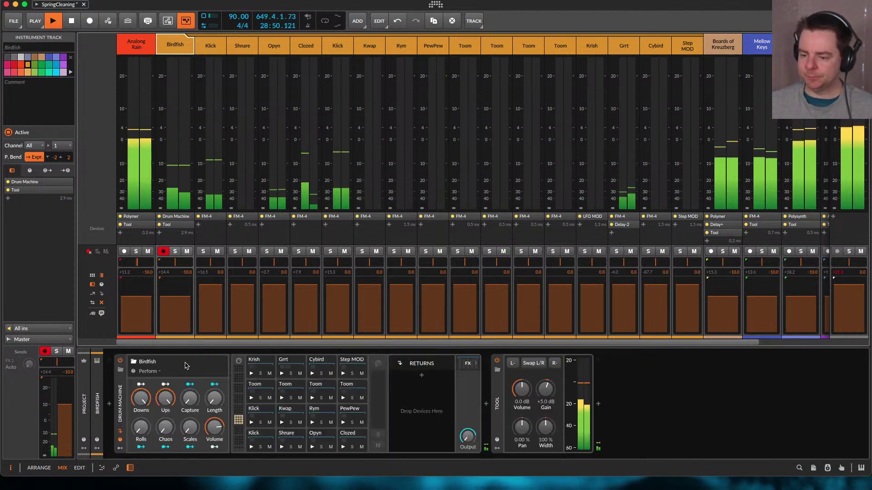
Insert a Compressor after the Peak Limiter in the Birdfish Drum Machine's FX chain
{"action": "left_click", "coordinate": [184, 364]}
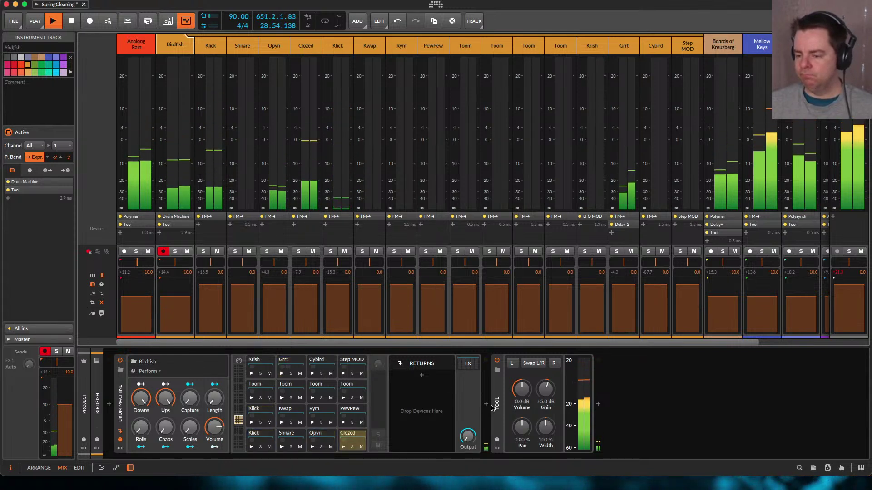
{"action": "left_click", "coordinate": [467, 365]}
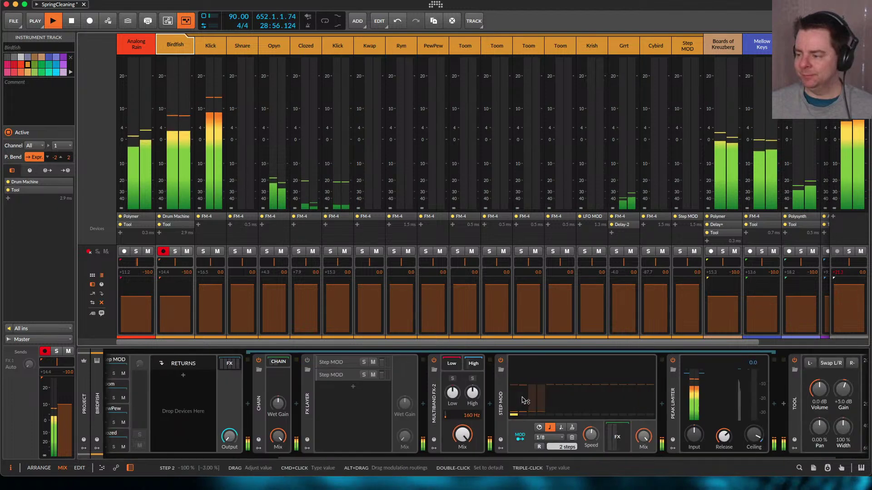
{"action": "scroll", "coordinate": [526, 399], "scroll_direction": "down", "scroll_amount": 5}
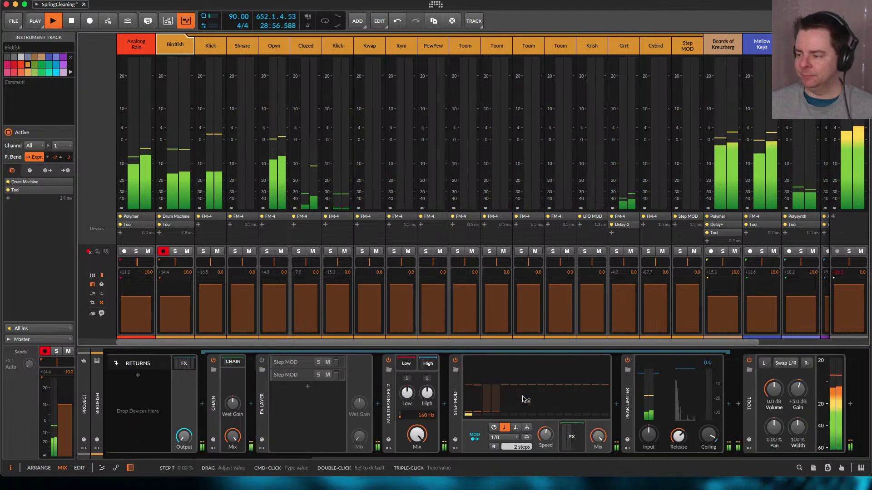
{"action": "left_click", "coordinate": [729, 405]}
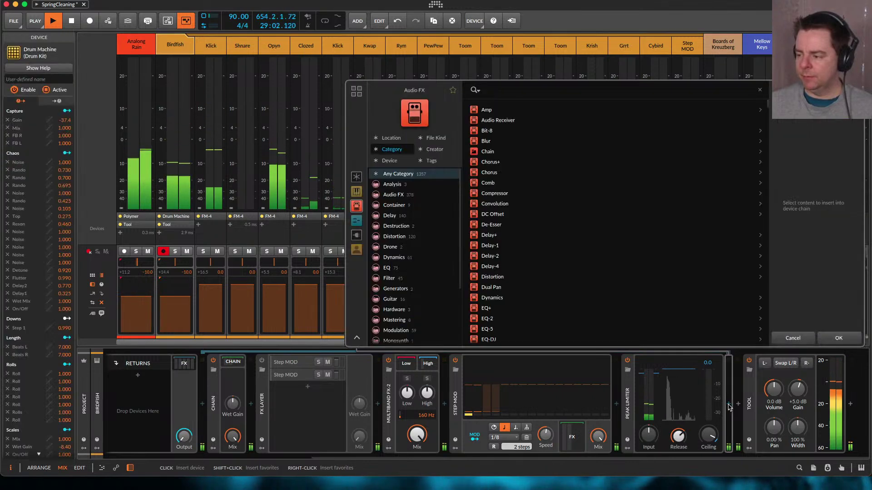
{"action": "type", "text": "comp"}
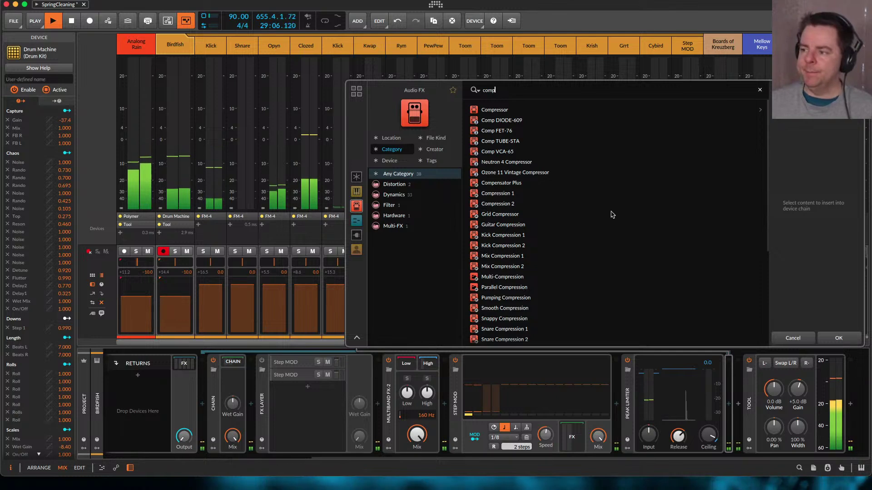
{"action": "left_click", "coordinate": [491, 111]}
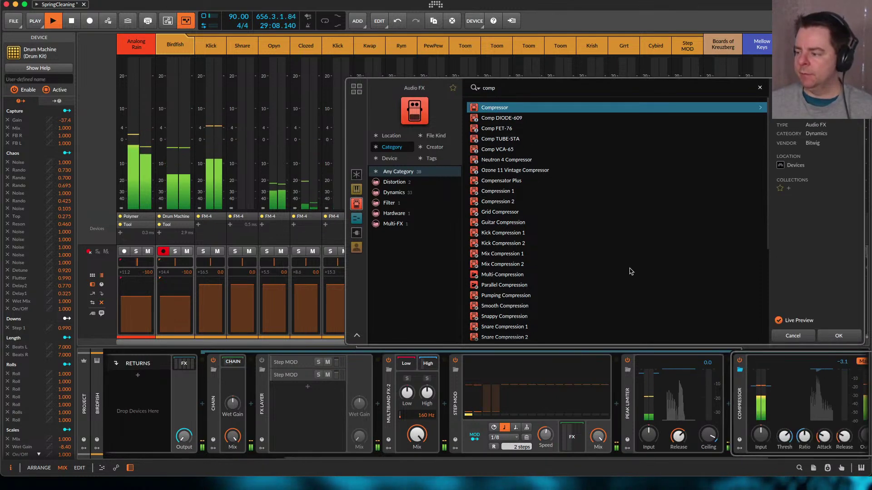
{"action": "left_click", "coordinate": [834, 334]}
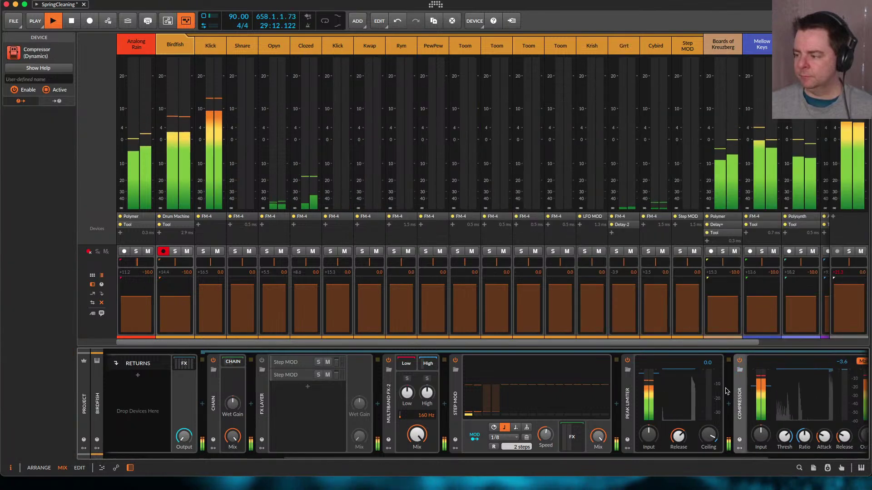
Load the Kick Compression 1 preset into the new Compressor in the Birdfish FX chain
{"action": "scroll", "coordinate": [649, 386], "scroll_direction": "right", "scroll_amount": 3}
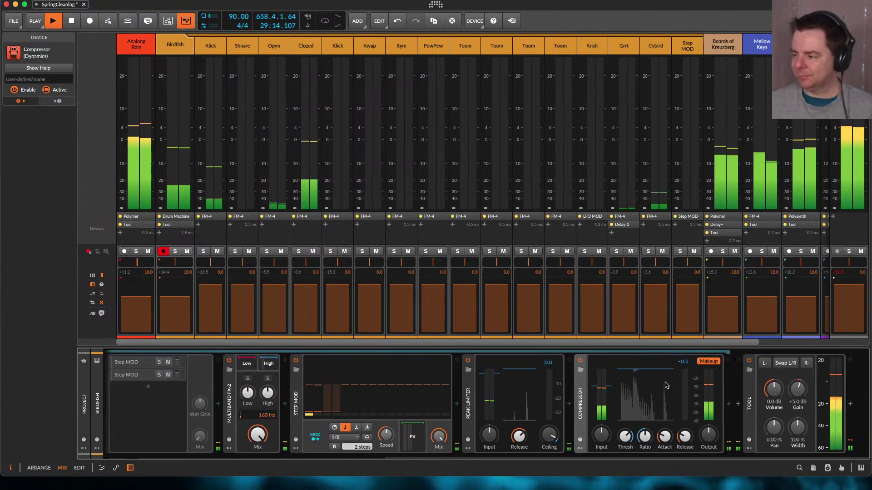
{"action": "left_click", "coordinate": [580, 370]}
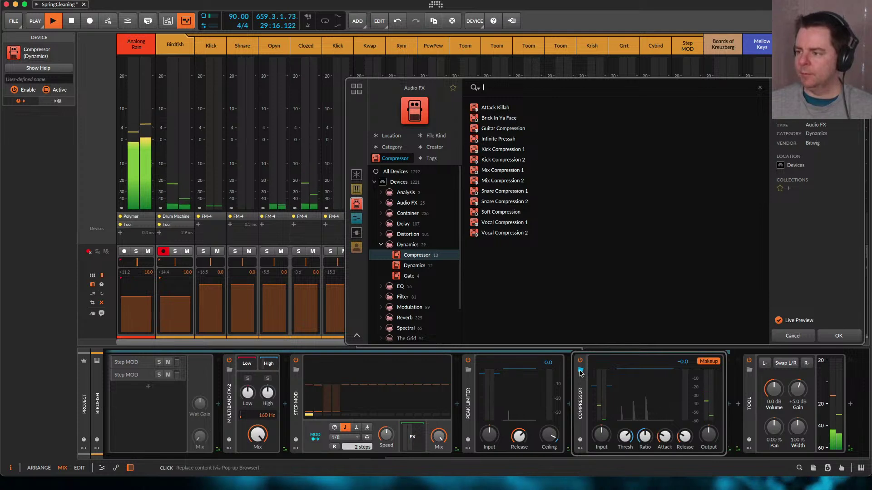
{"action": "left_click", "coordinate": [501, 150]}
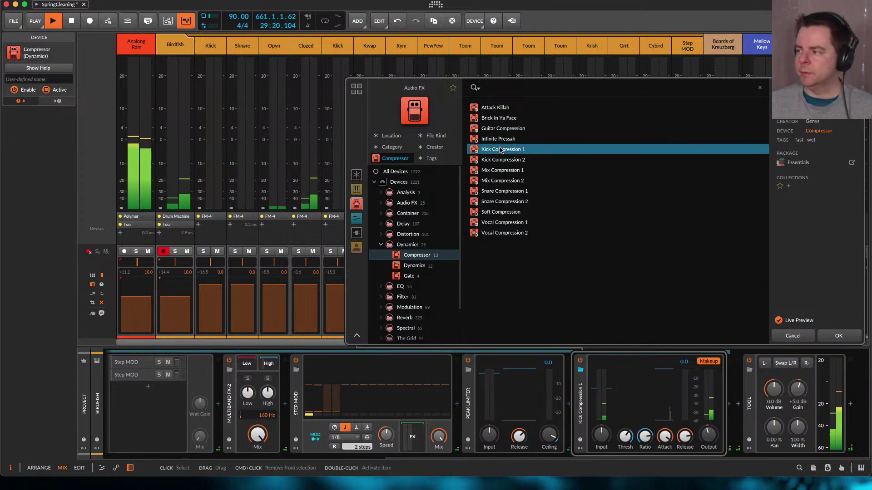
{"action": "left_click", "coordinate": [838, 336]}
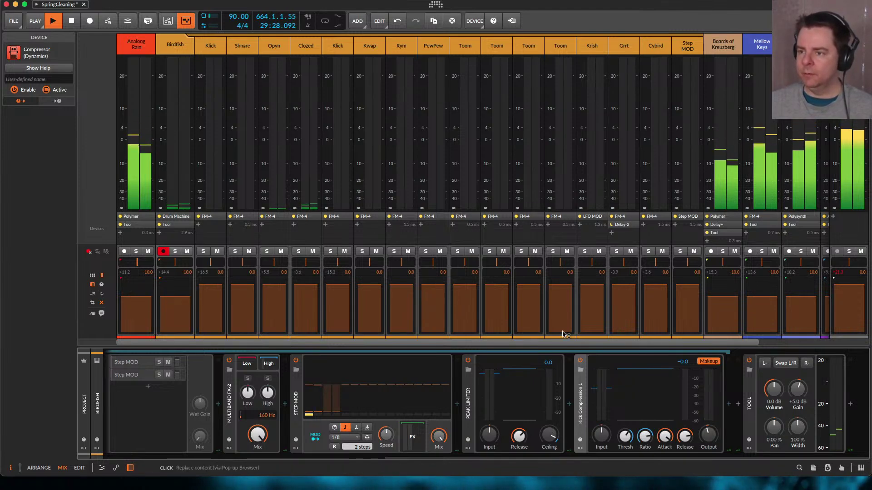
Return to the clip launcher, stop playback and save the project
{"action": "key", "text": "alt+1"}
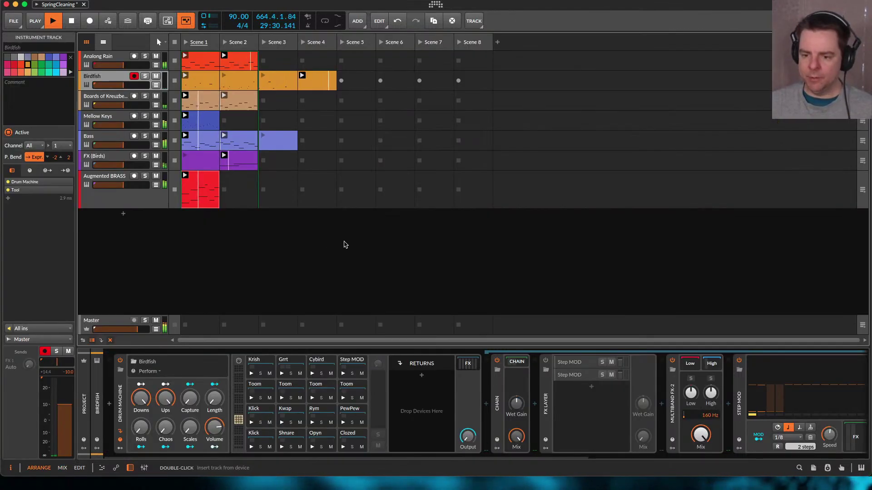
{"action": "key", "text": "space"}
{"action": "key", "text": "super+s"}
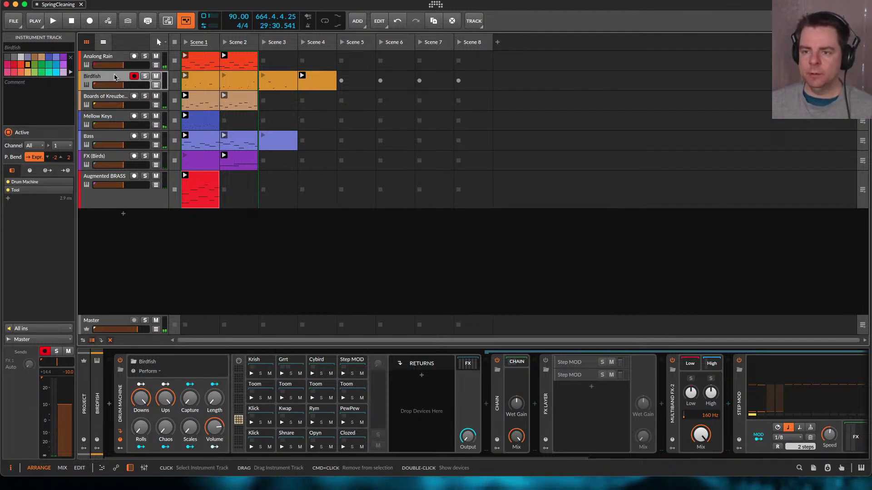
Turn off Next Action for all four Birdfish clips and launch the track's Scene 1 clip
{"action": "left_click", "coordinate": [187, 81]}
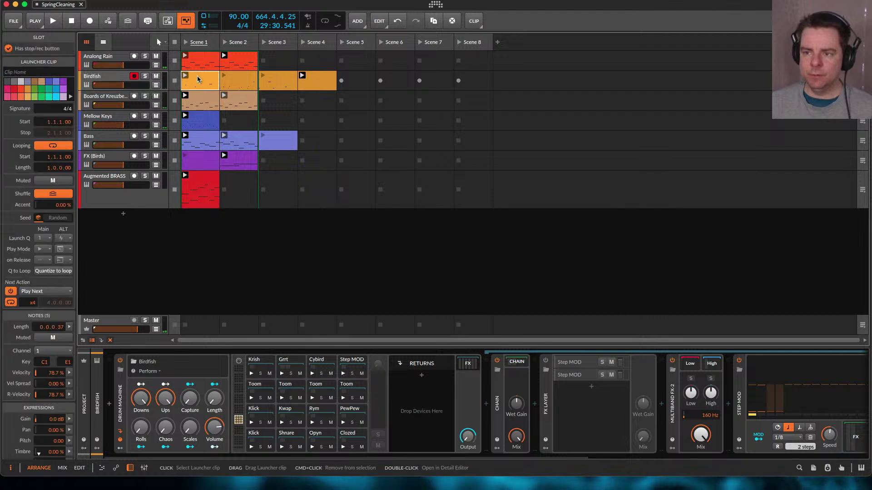
{"action": "left_click", "coordinate": [239, 81], "text": "shift"}
{"action": "left_click", "coordinate": [278, 81], "text": "shift"}
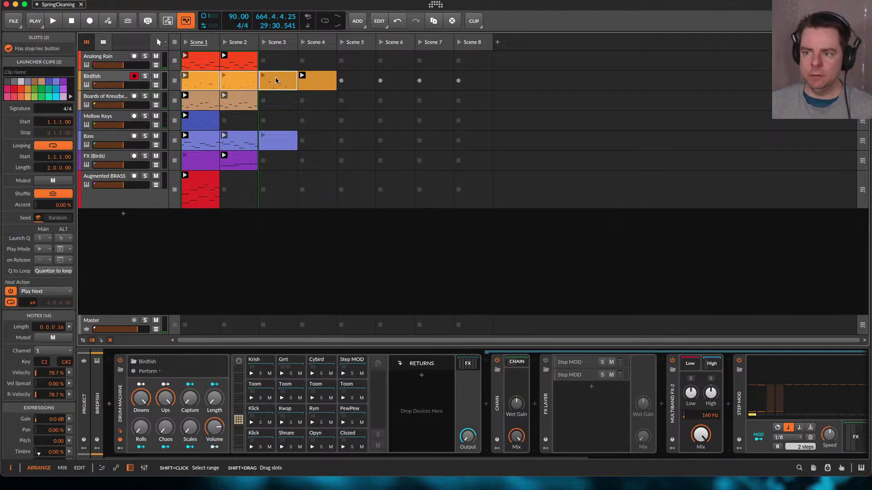
{"action": "left_click", "coordinate": [317, 80], "text": "shift"}
{"action": "left_click", "coordinate": [12, 291]}
{"action": "left_click", "coordinate": [185, 76]}
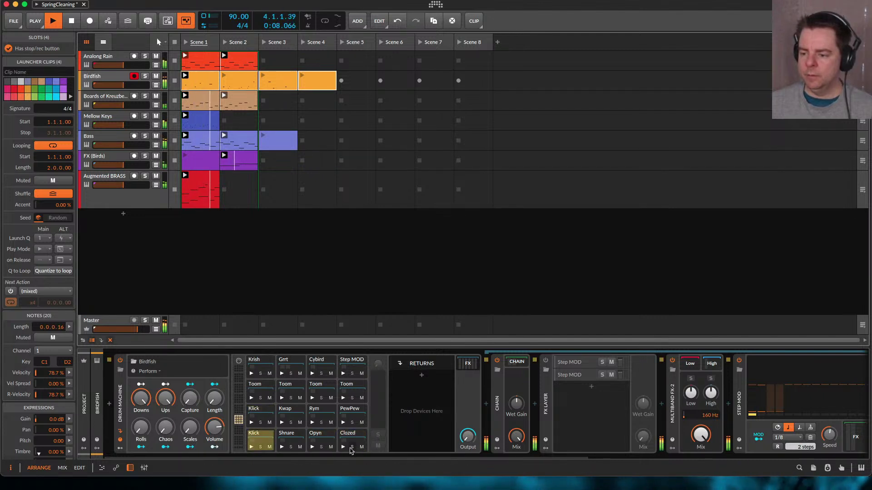
Bypass the Kick Compression 1 device during playback and re-enable it to compare the drum sound
{"action": "scroll", "coordinate": [597, 412], "scroll_direction": "right", "scroll_amount": 5}
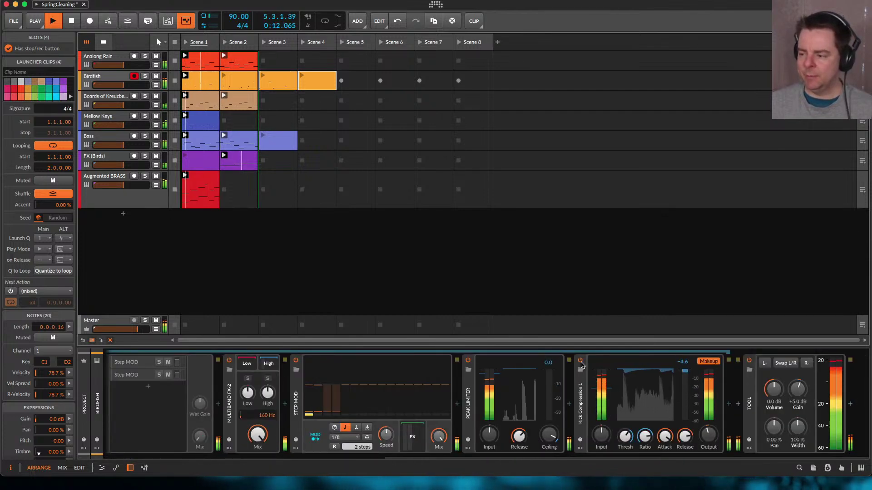
{"action": "left_click", "coordinate": [580, 362]}
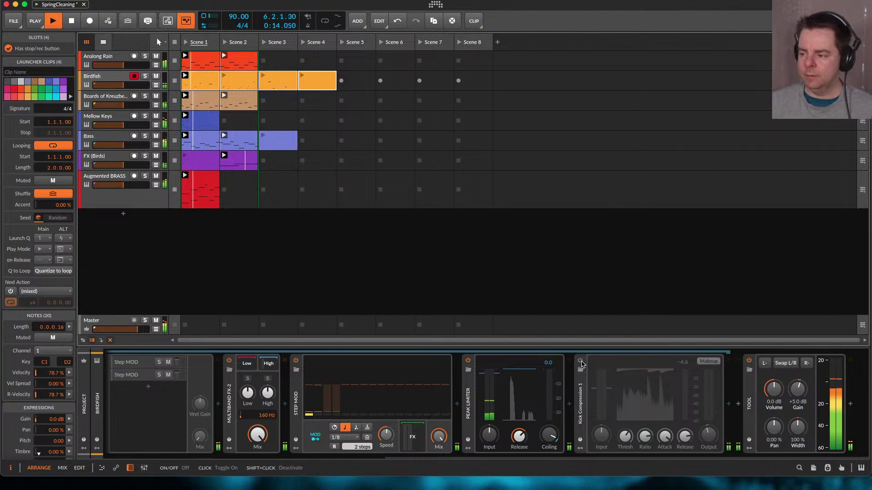
{"action": "left_click", "coordinate": [580, 361]}
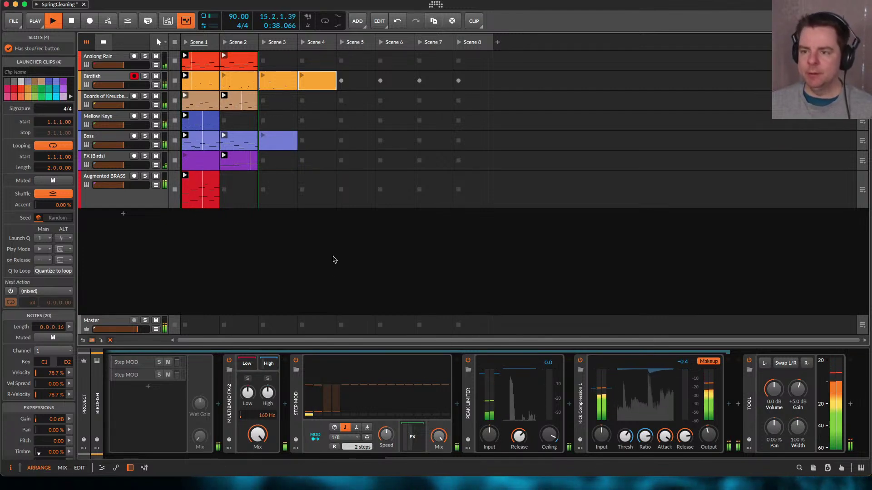
Set the Output macro of the first Klick drum channel's FM-4 to 60 % from the mixer
{"action": "key", "text": "alt+2"}
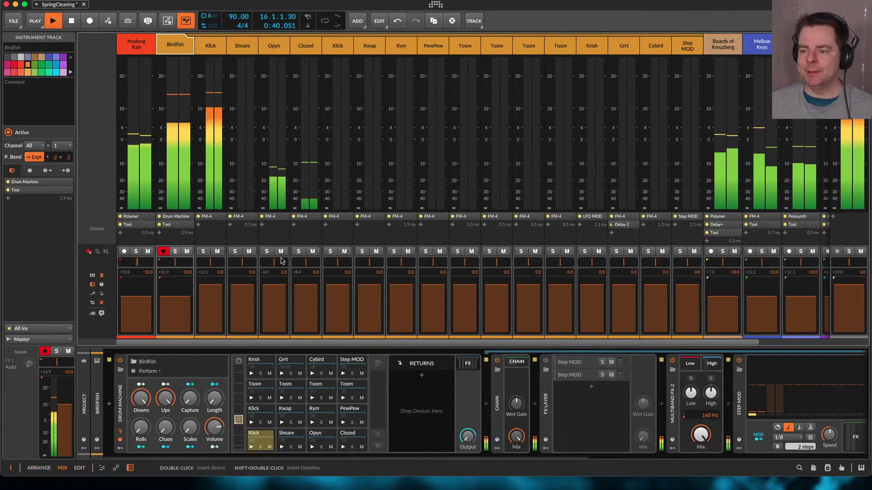
{"action": "left_click", "coordinate": [210, 48]}
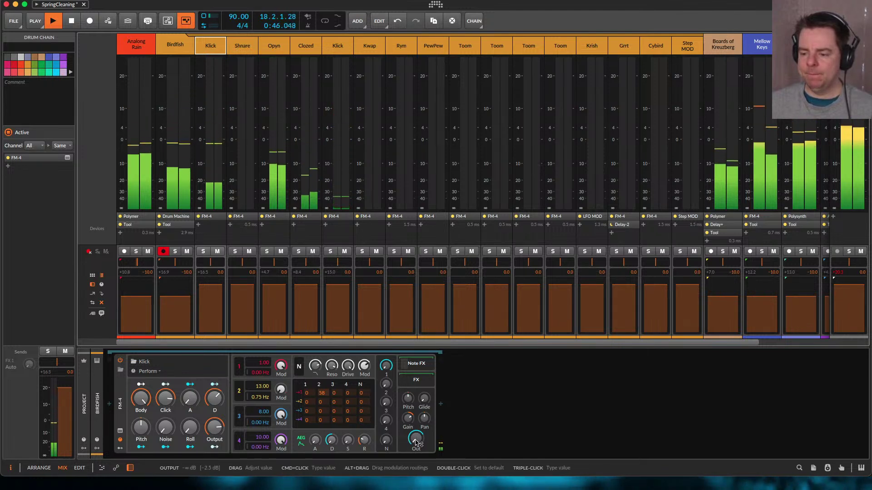
{"action": "left_click_drag", "start_coordinate": [214, 429], "coordinate": [214, 434]}
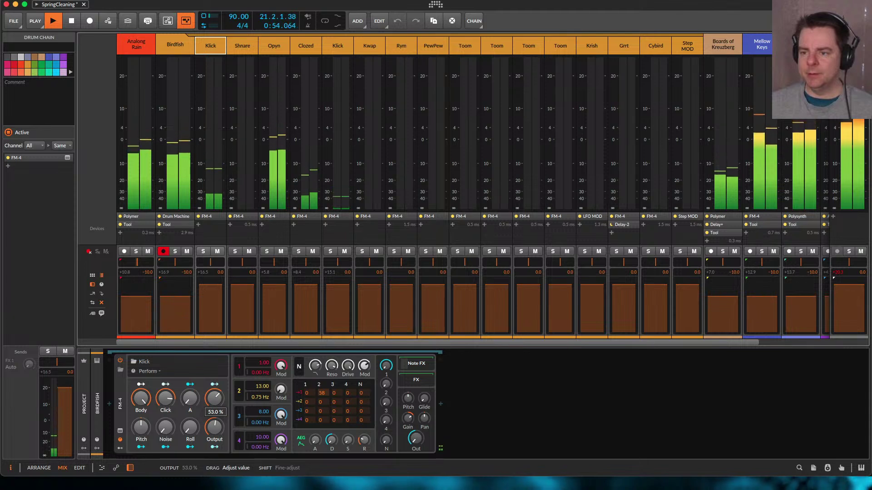
{"action": "left_click_drag", "start_coordinate": [215, 427], "coordinate": [214, 427]}
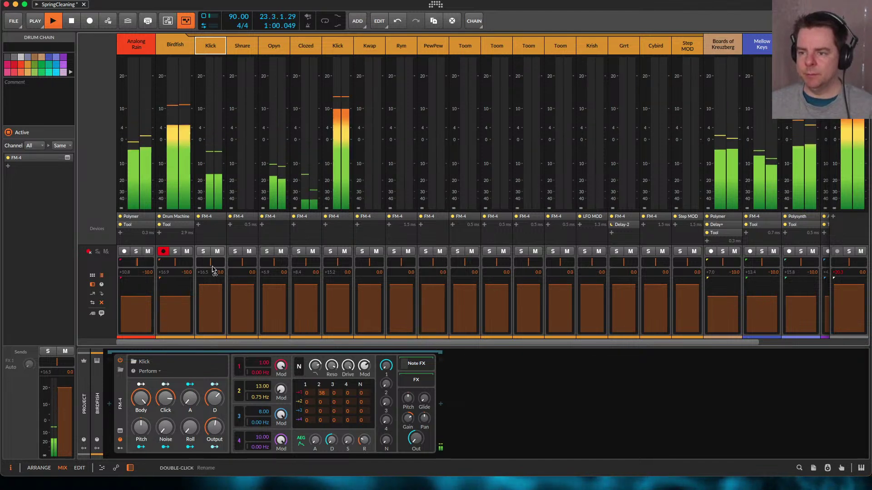
{"action": "left_click_drag", "start_coordinate": [212, 435], "coordinate": [212, 435]}
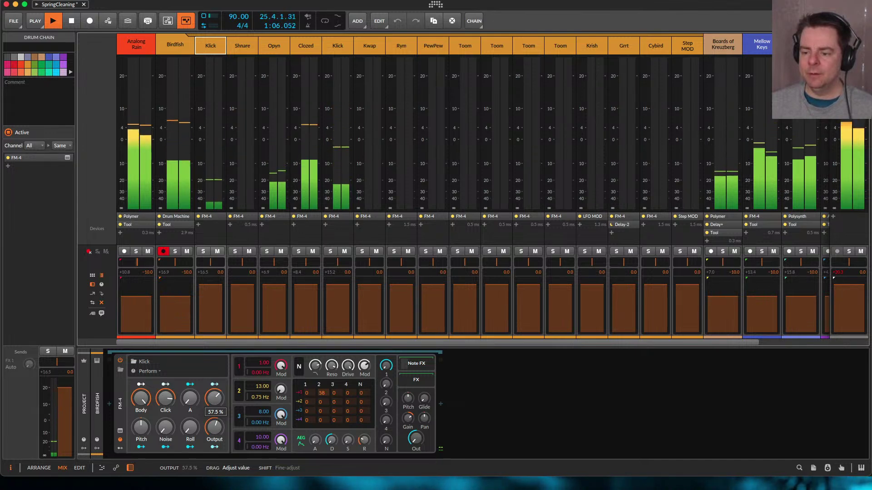
{"action": "left_click_drag", "start_coordinate": [212, 434], "coordinate": [215, 435]}
{"action": "type", "text": "60"}
{"action": "key", "text": "Return"}
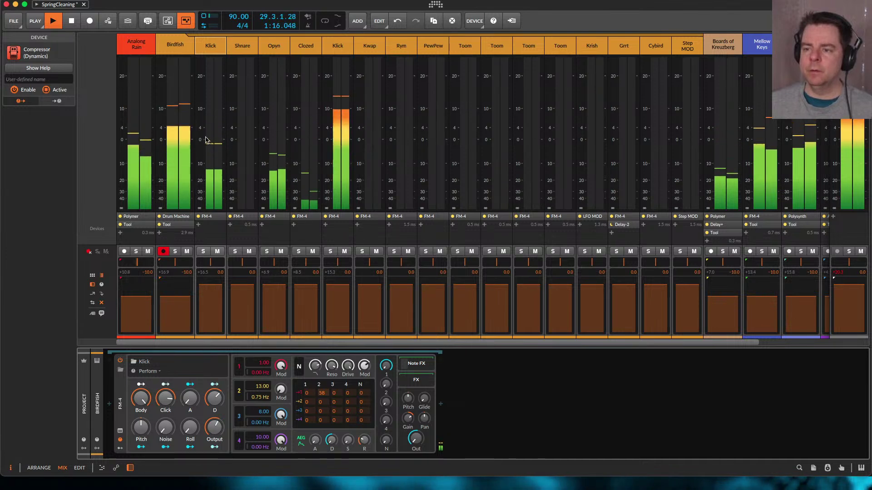
Set the Output macro of the second Klick drum channel's FM-4, next to Clozed, to 60 %
{"action": "left_click", "coordinate": [349, 114]}
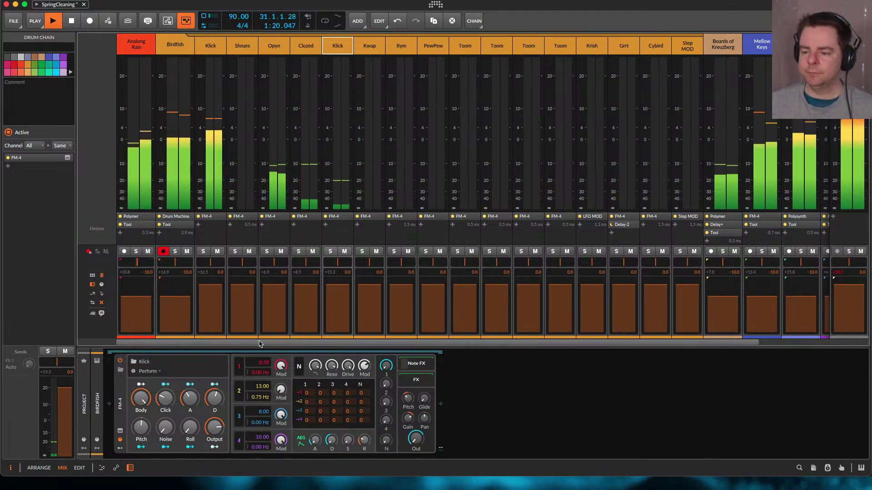
{"action": "left_click", "coordinate": [216, 429]}
{"action": "triple_click", "coordinate": [216, 429]}
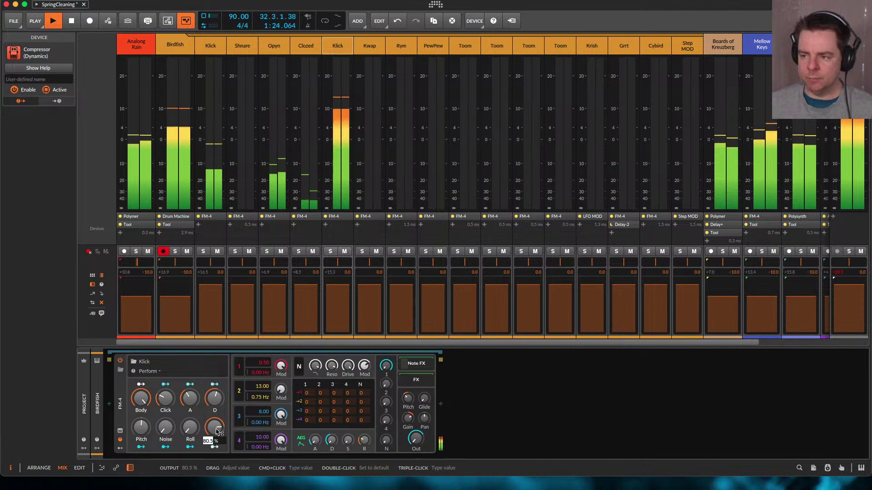
{"action": "type", "text": "60"}
{"action": "key", "text": "Return"}
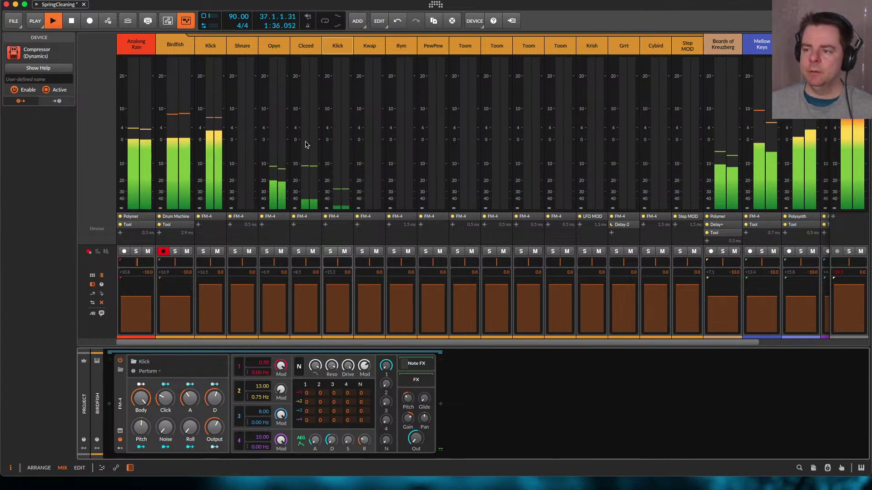
Raise the Output macro of the Clozed drum channel's FM-4 to about 85 %
{"action": "left_click", "coordinate": [320, 49]}
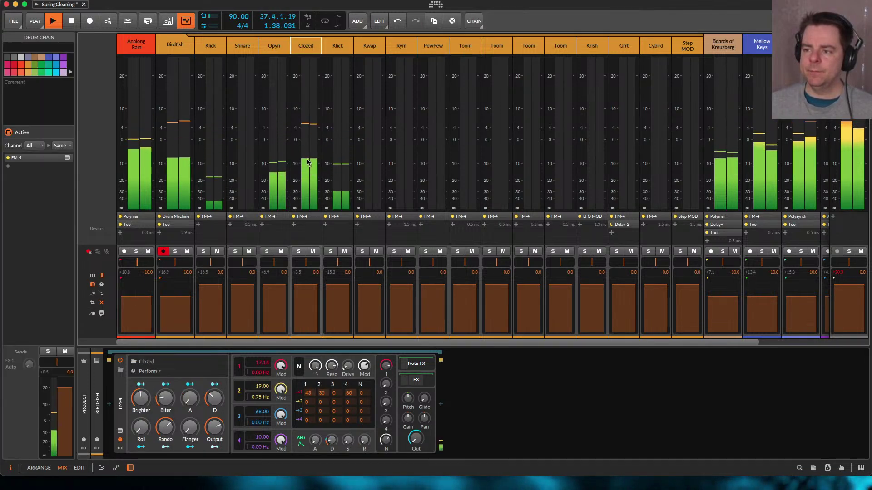
{"action": "mouse_move", "coordinate": [214, 426]}
{"action": "left_click_drag", "start_coordinate": [214, 427], "coordinate": [214, 419]}
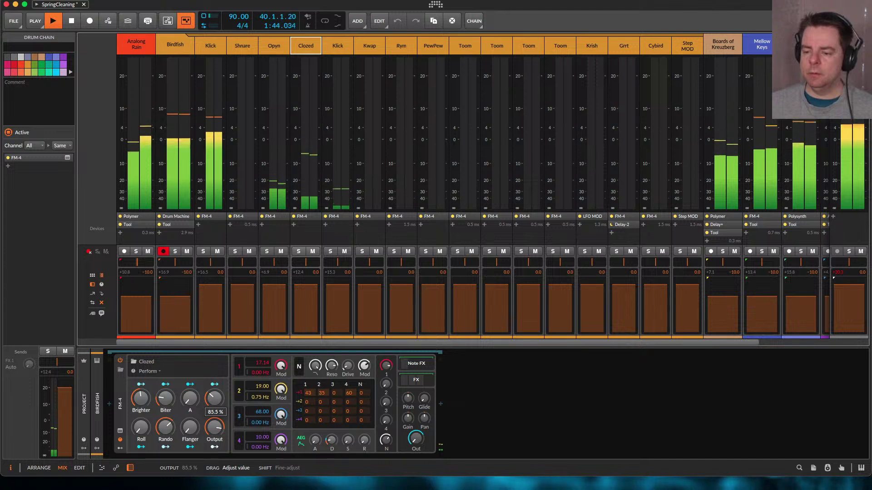
{"action": "left_click", "coordinate": [217, 431]}
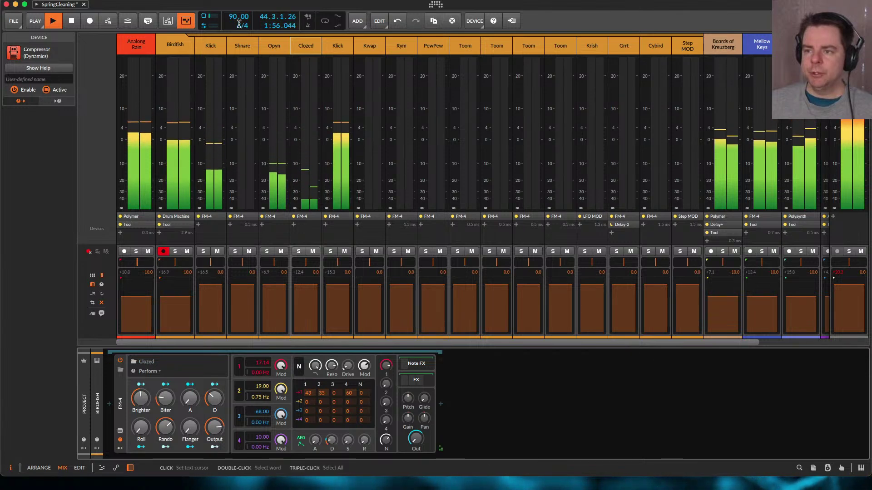
Select the Shnare drum channel, launch the Birdfish track's Scene 2 clip and check the drum levels in the mixer
{"action": "left_click", "coordinate": [240, 46]}
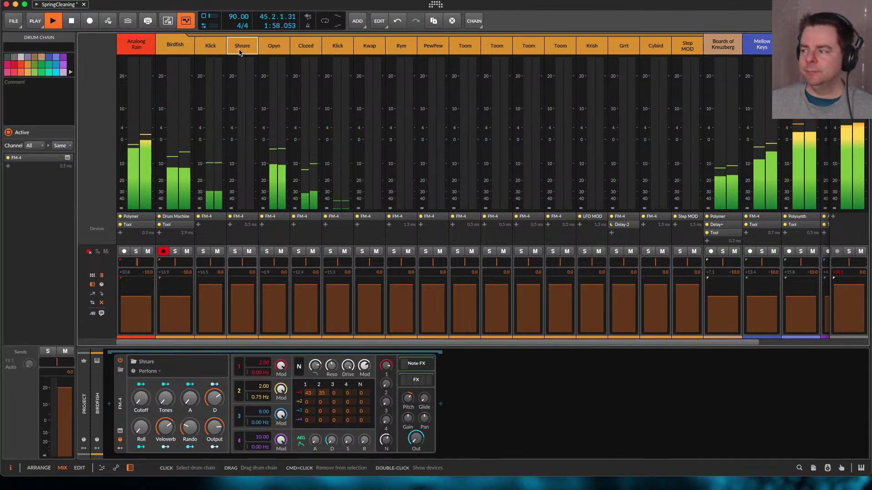
{"action": "key", "text": "alt+1"}
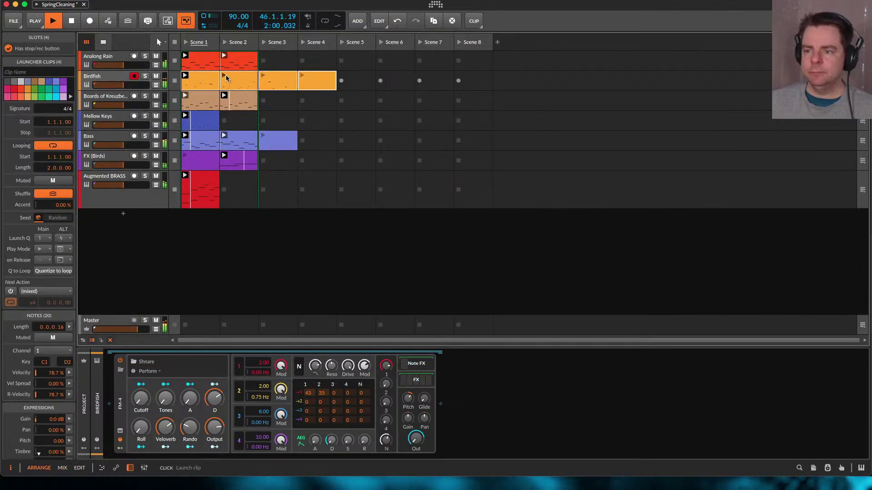
{"action": "key", "text": "alt+2"}
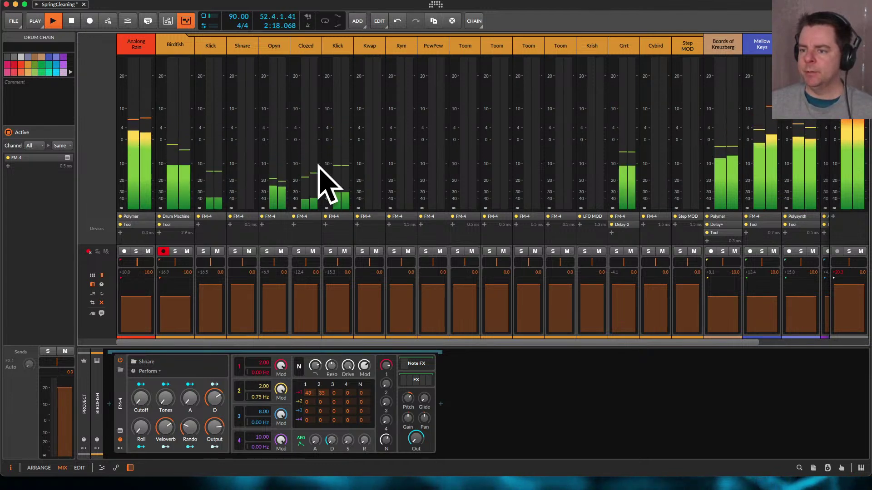
{"action": "key", "text": "alt+1"}
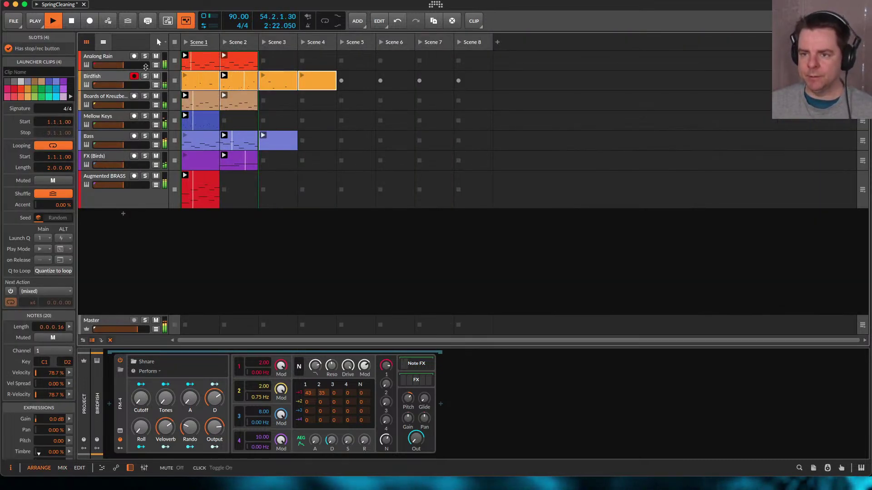
Fold away the Birdfish drum channels in the mixer and raise the Gain of Birdfish's Tool to +7.0 dB
{"action": "left_click", "coordinate": [109, 76]}
{"action": "key", "text": "alt+2"}
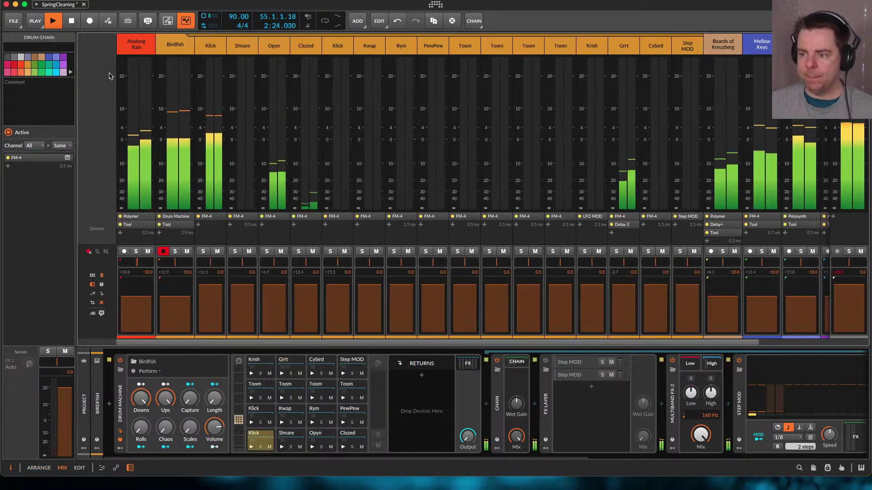
{"action": "left_click", "coordinate": [190, 37]}
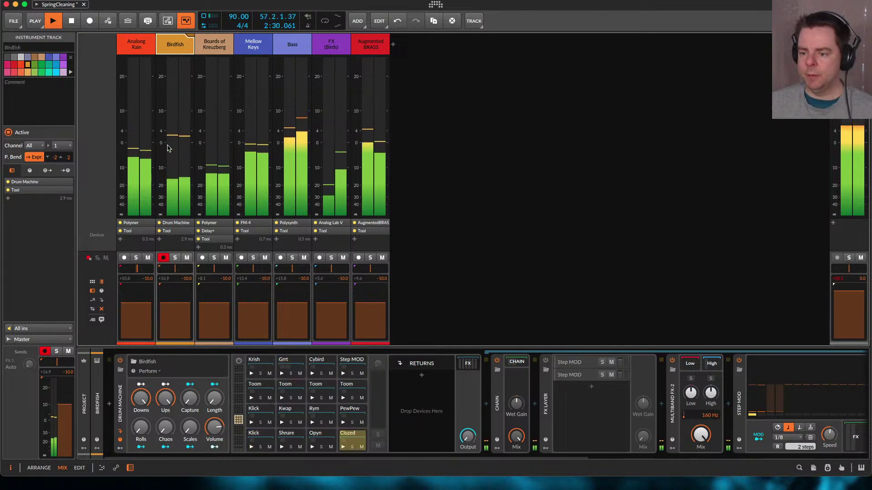
{"action": "left_click", "coordinate": [318, 434]}
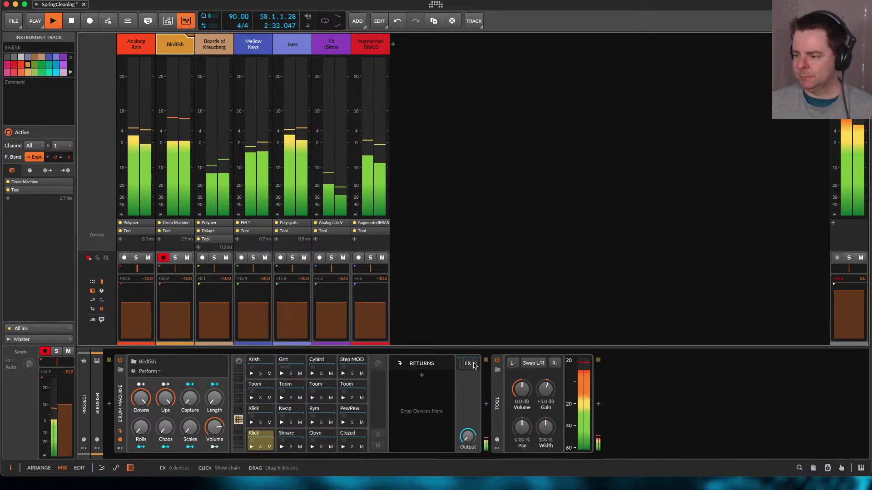
{"action": "left_click", "coordinate": [541, 389]}
{"action": "left_click_drag", "start_coordinate": [540, 389], "coordinate": [547, 393]}
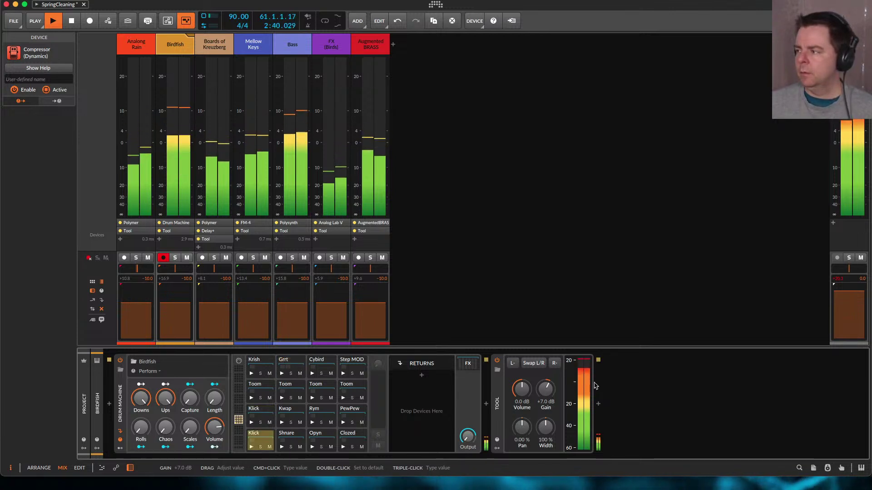
Reset the mixer's peak readings and compare the track levels while the launcher clips play
{"action": "left_click", "coordinate": [837, 278]}
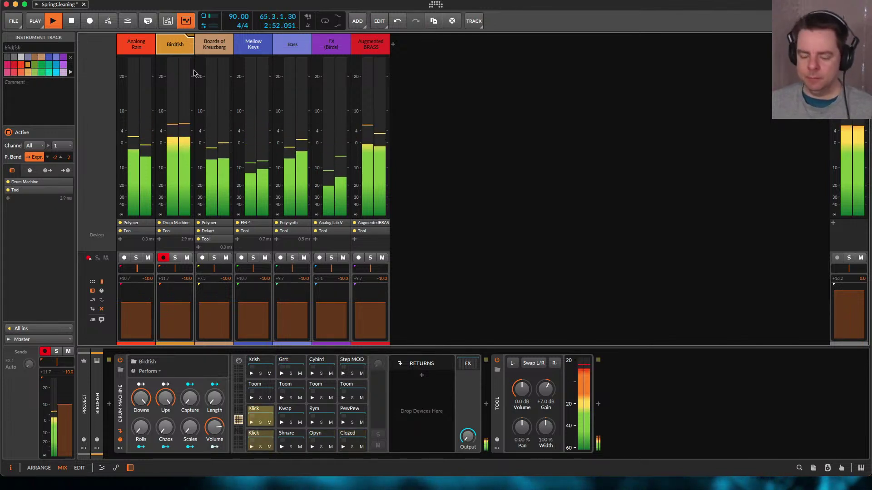
{"action": "key", "text": "alt+1"}
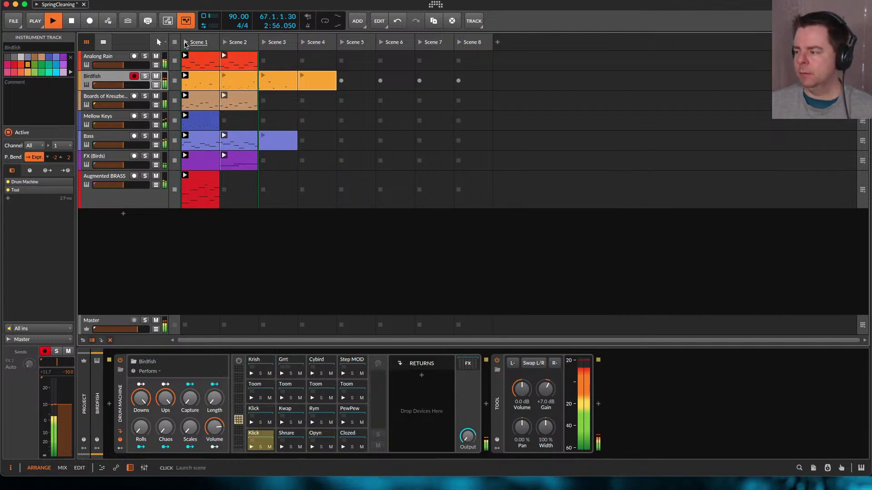
{"action": "key", "text": "alt+2"}
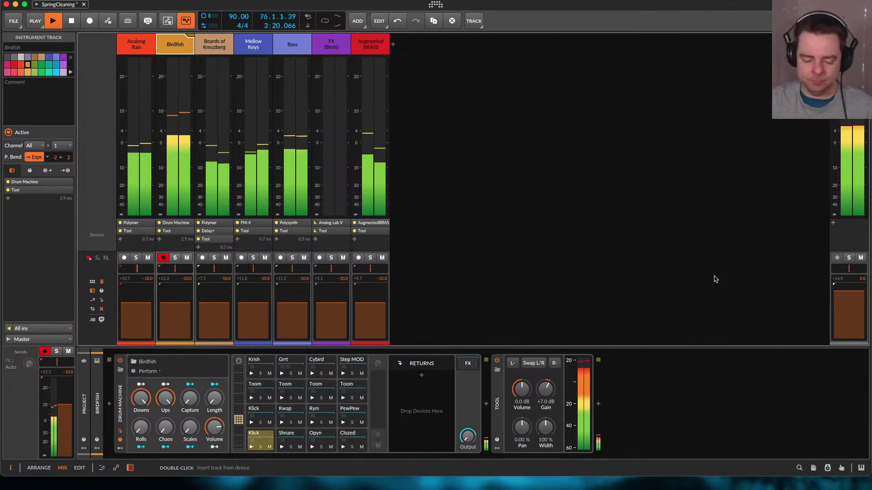
{"action": "key", "text": "alt+1"}
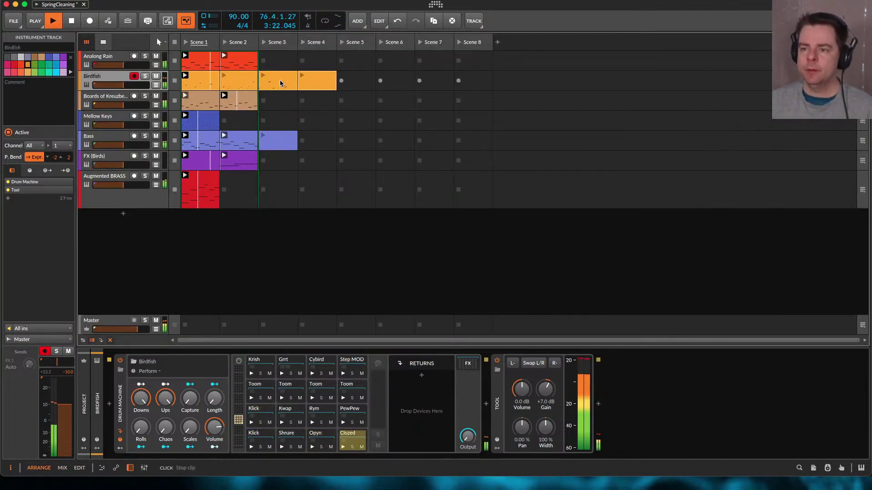
Turn on Next Action for the four Birdfish clips in Scenes 1 to 4
{"action": "left_click", "coordinate": [307, 75]}
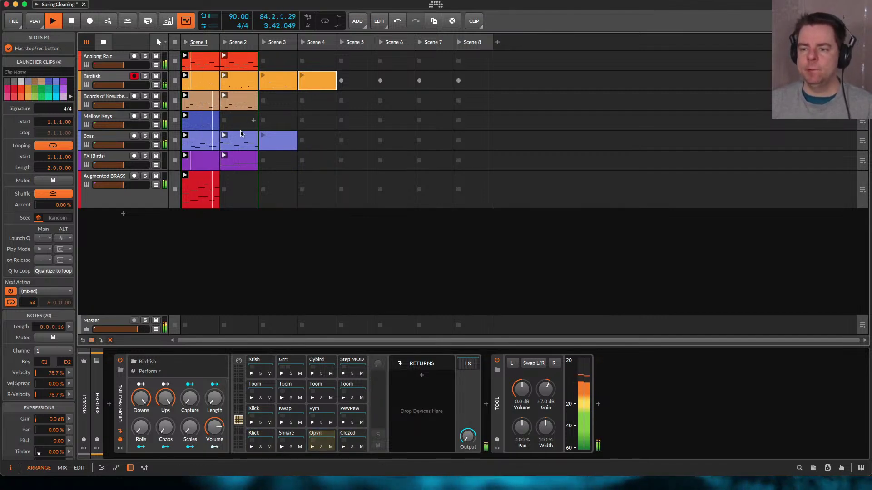
Copy the Augmented BRASS clip into its Scene 2 slot and open the copy for note drawing with Scene 2 playing
{"action": "left_click", "coordinate": [203, 183]}
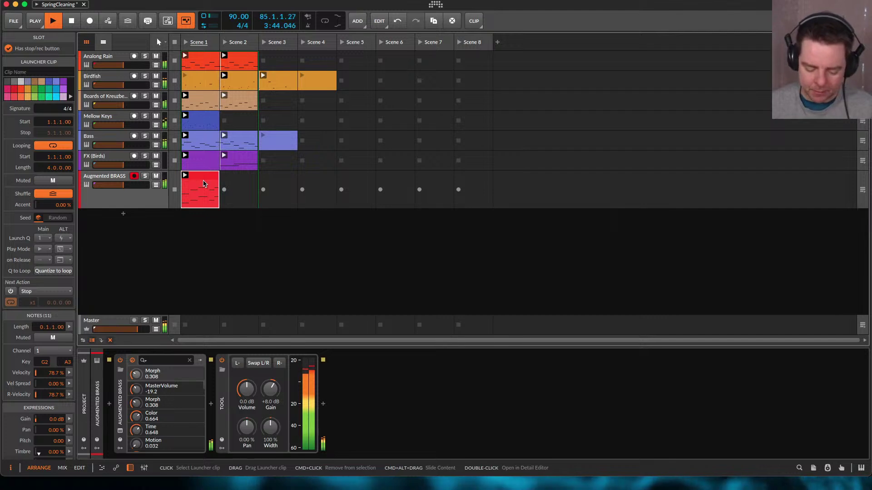
{"action": "left_click_drag", "start_coordinate": [203, 183], "coordinate": [230, 182]}
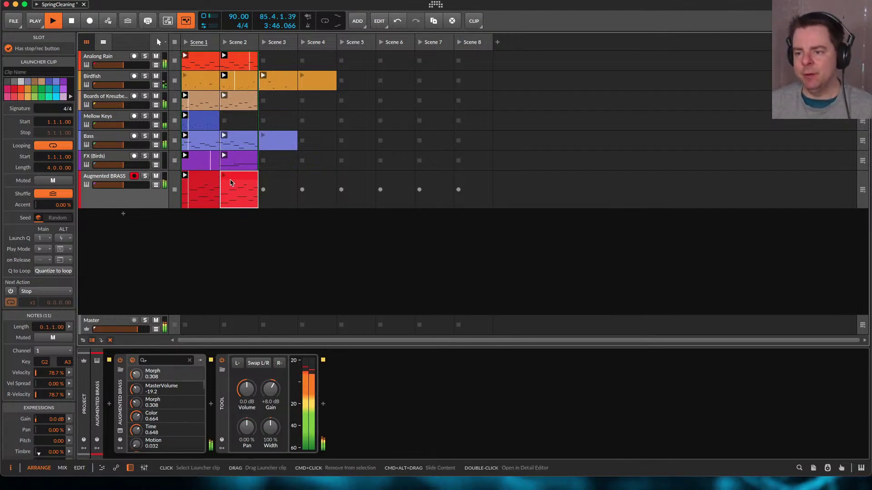
{"action": "double_click", "coordinate": [231, 183]}
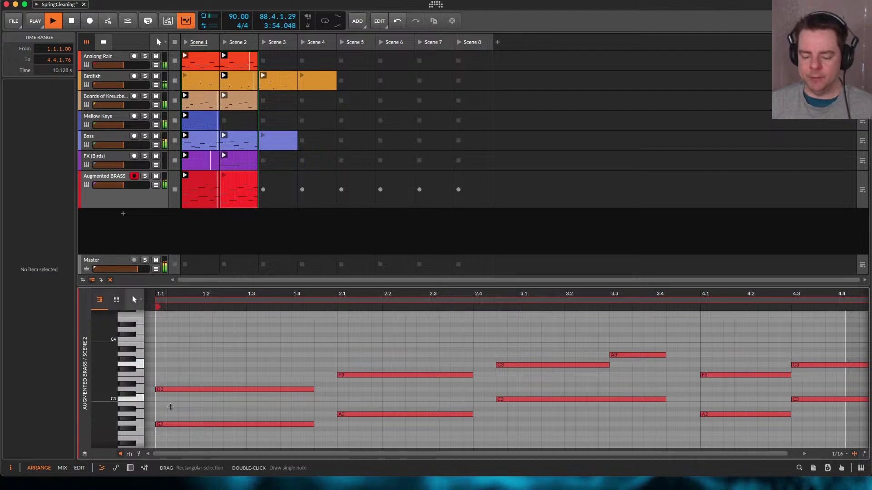
{"action": "key", "text": "3"}
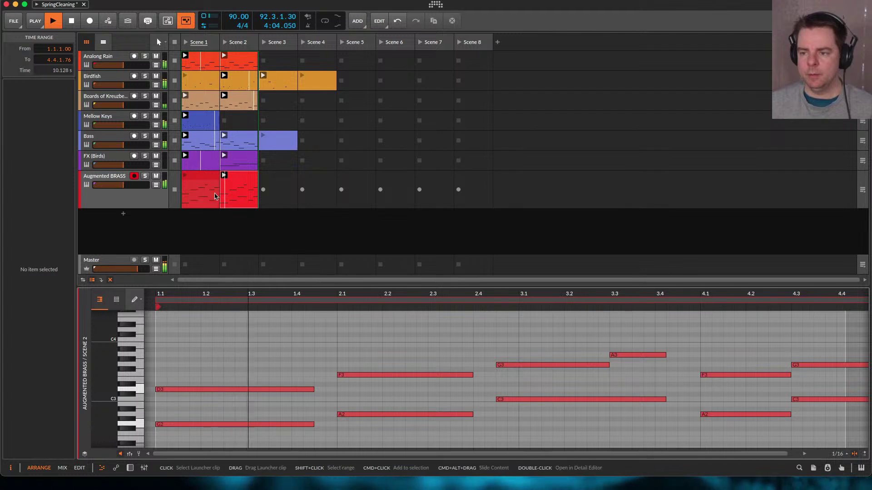
{"action": "left_click", "coordinate": [228, 41]}
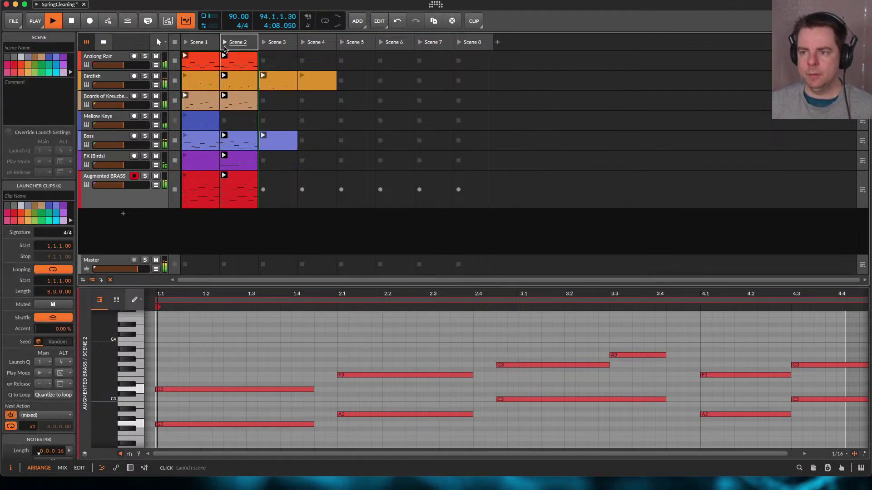
Add an A2 note of length 0.3.2.00 to the first chord and a D3 note of length 0.3.0.00 to the second
{"action": "left_click", "coordinate": [160, 404]}
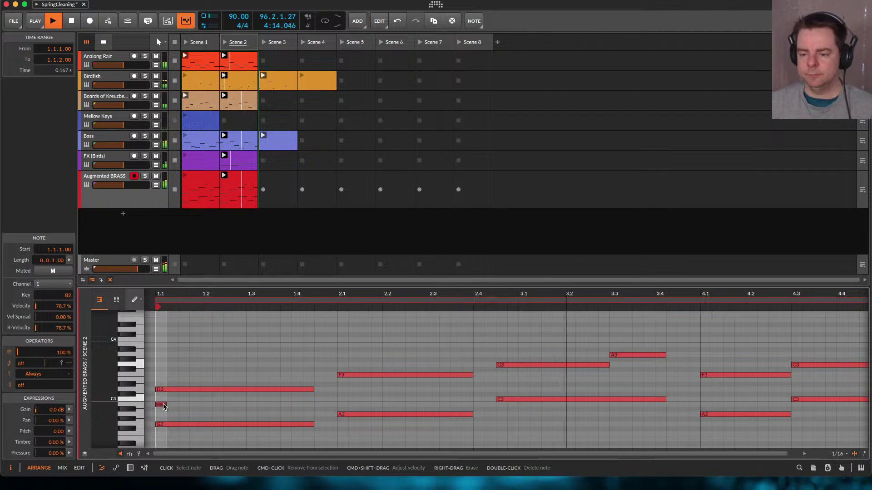
{"action": "left_click_drag", "start_coordinate": [164, 406], "coordinate": [311, 407]}
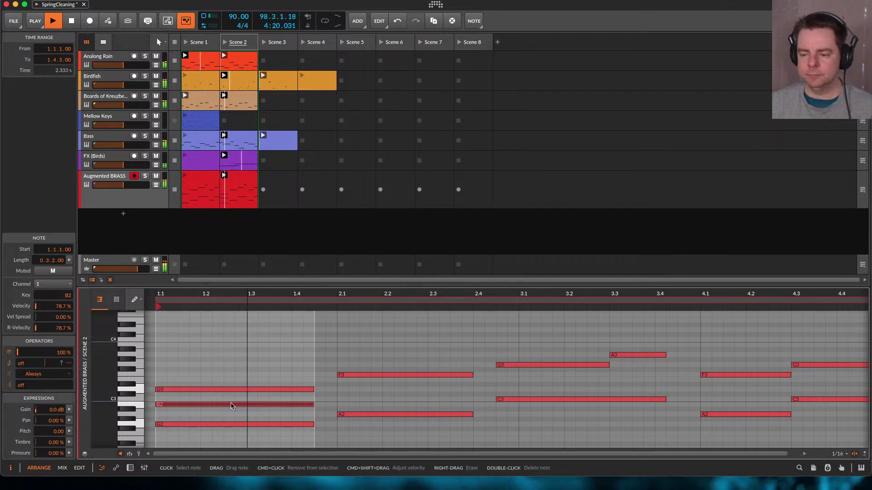
{"action": "left_click_drag", "start_coordinate": [231, 406], "coordinate": [231, 410]}
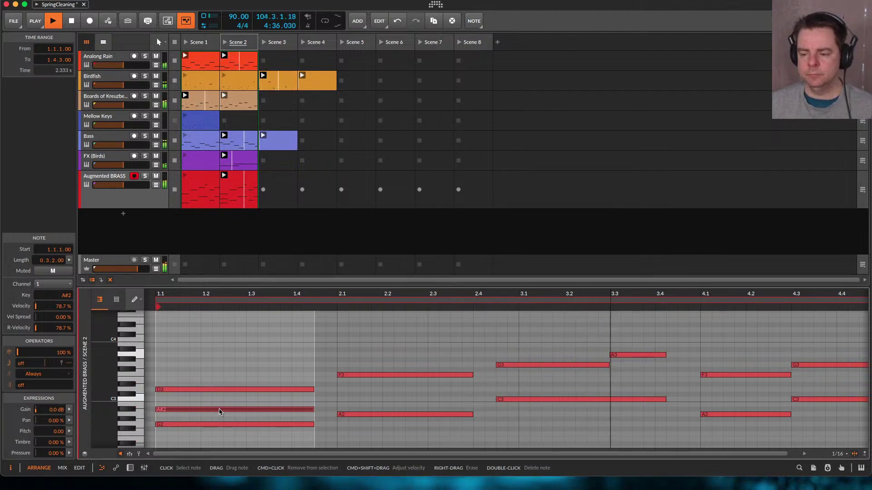
{"action": "left_click_drag", "start_coordinate": [219, 412], "coordinate": [222, 416]}
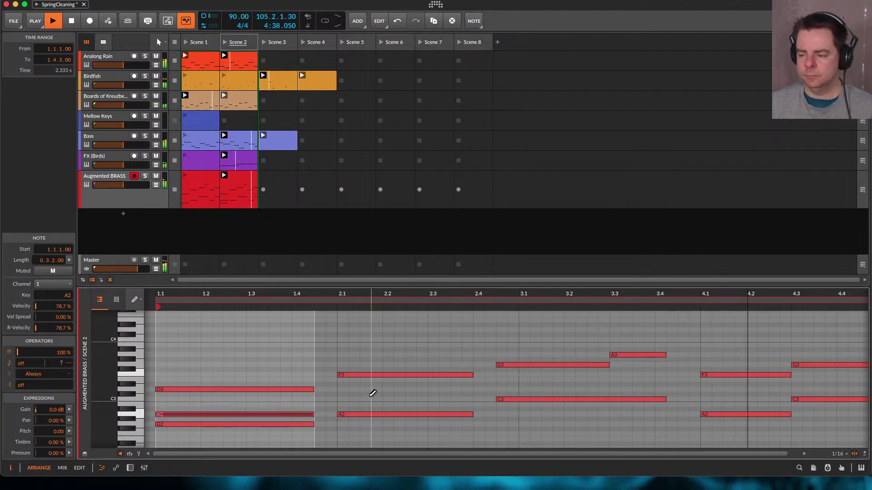
{"action": "left_click", "coordinate": [348, 391]}
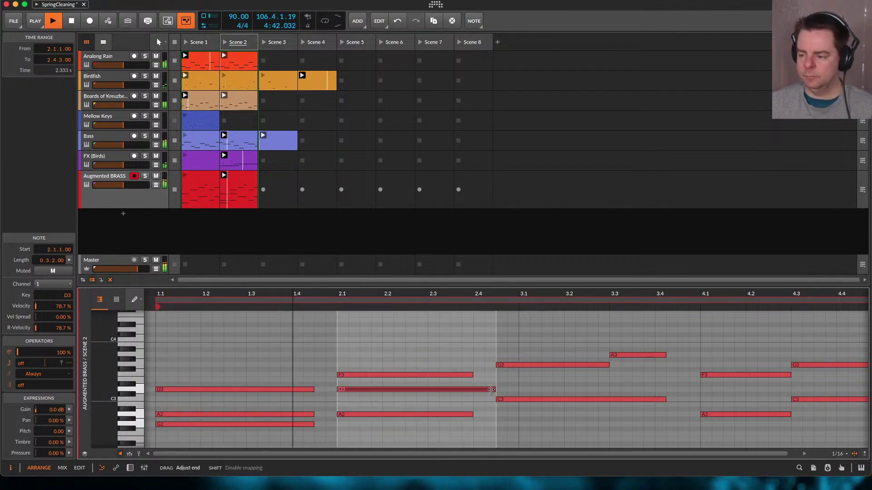
{"action": "left_click_drag", "start_coordinate": [494, 391], "coordinate": [472, 394]}
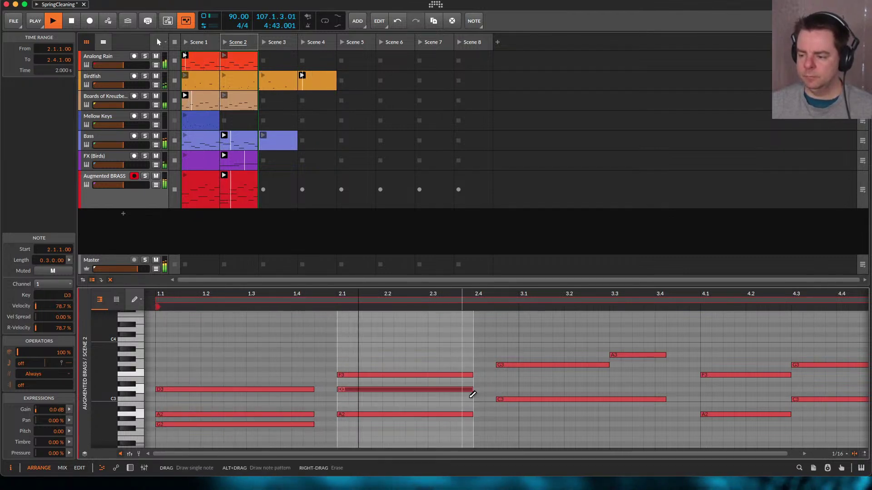
Add a D3 note from 2.4.3 to 3.3.1 in the third chord and an F3 note of length 0.1.1.00 at 3.3.1
{"action": "left_click", "coordinate": [502, 390]}
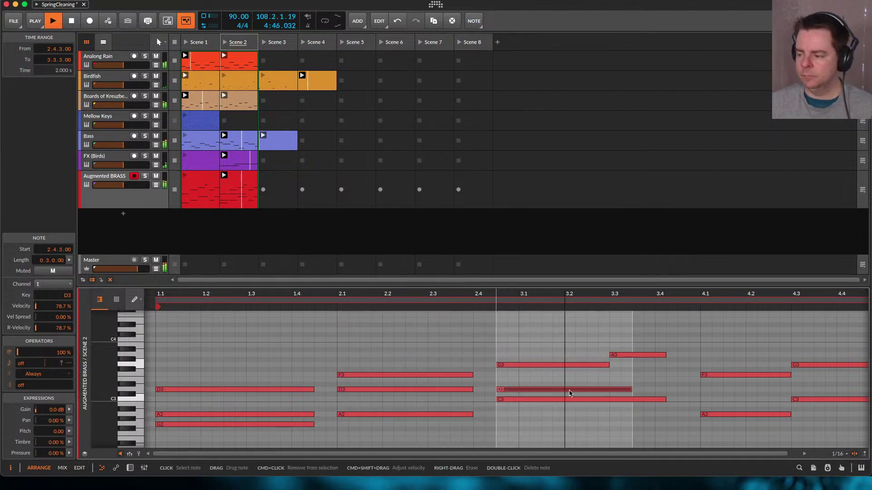
{"action": "mouse_move", "coordinate": [629, 390]}
{"action": "left_mouse_down"}
{"action": "mouse_move", "coordinate": [609, 390]}
{"action": "mouse_move", "coordinate": [731, 380]}
{"action": "mouse_move", "coordinate": [674, 380]}
{"action": "left_mouse_up"}
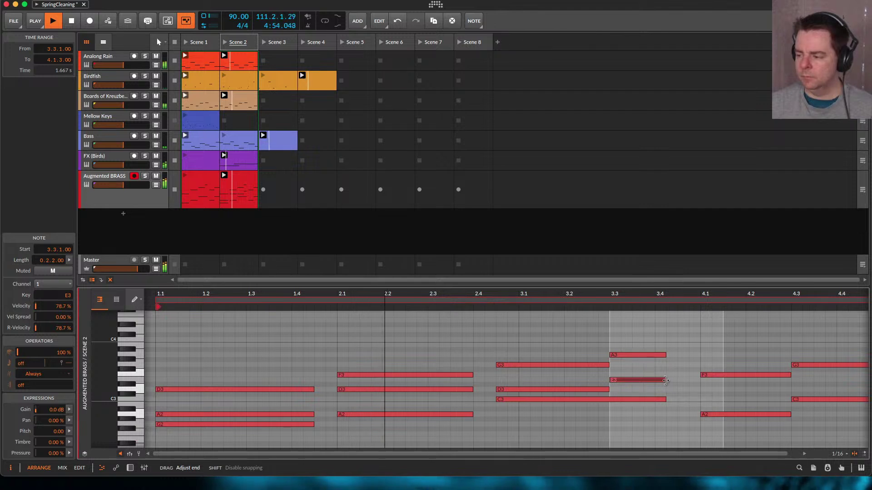
{"action": "key", "text": "Up"}
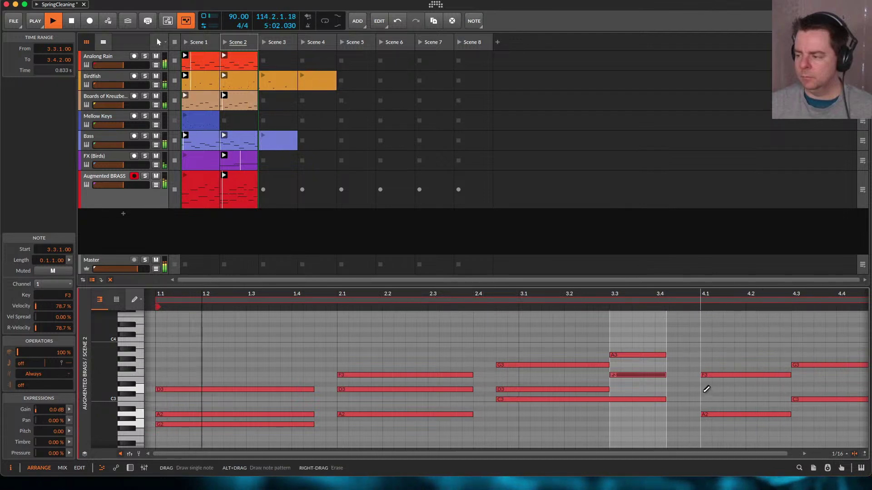
Fill the bar 4 chords with a D3 note at 4.1.1 and an E3 note at 4.3.1, each 0.2.0.00 long
{"action": "left_click_drag", "start_coordinate": [704, 389], "coordinate": [755, 389]}
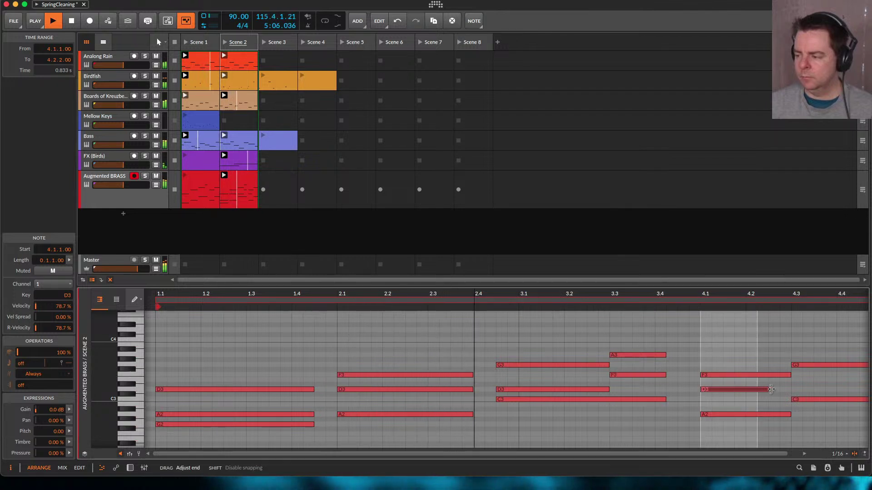
{"action": "left_click_drag", "start_coordinate": [756, 389], "coordinate": [791, 389]}
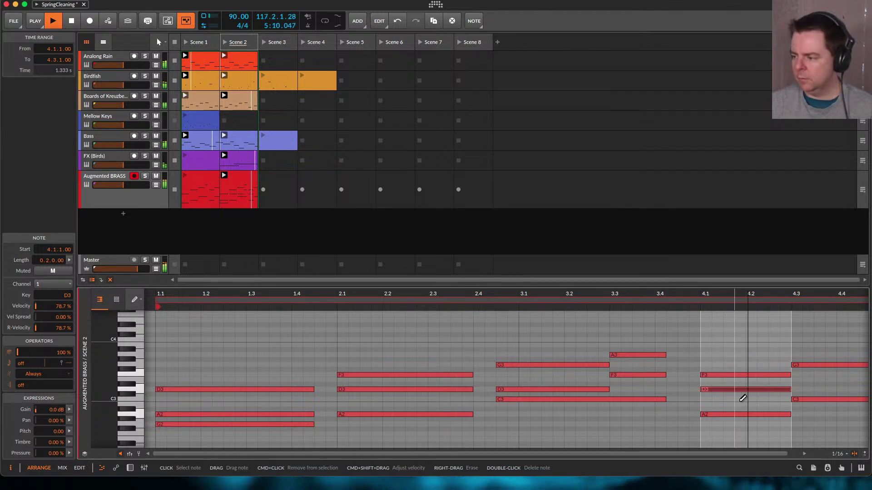
{"action": "scroll", "coordinate": [766, 404], "scroll_direction": "down", "scroll_amount": 1}
{"action": "scroll", "coordinate": [768, 395], "scroll_direction": "up", "scroll_amount": 1}
{"action": "scroll", "coordinate": [768, 395], "scroll_direction": "right", "scroll_amount": 2}
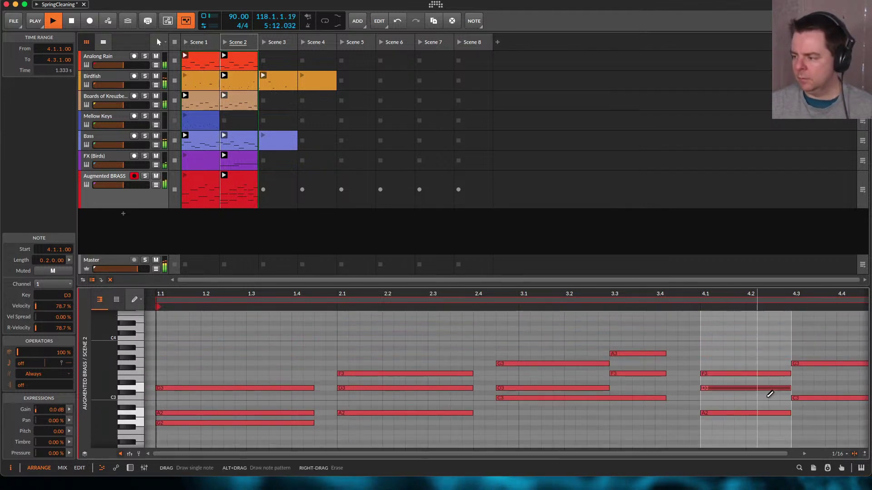
{"action": "scroll", "coordinate": [771, 389], "scroll_direction": "right", "scroll_amount": 1}
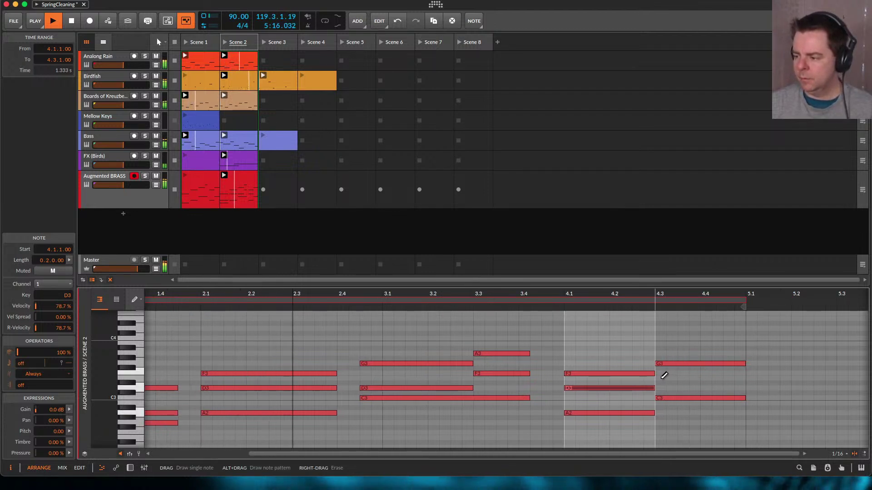
{"action": "left_click", "coordinate": [661, 378]}
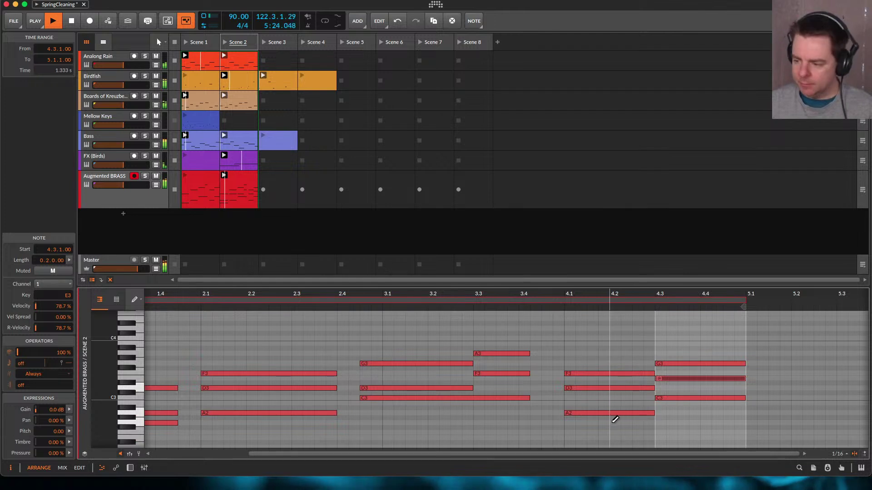
{"action": "key", "text": "ctrl+super+space"}
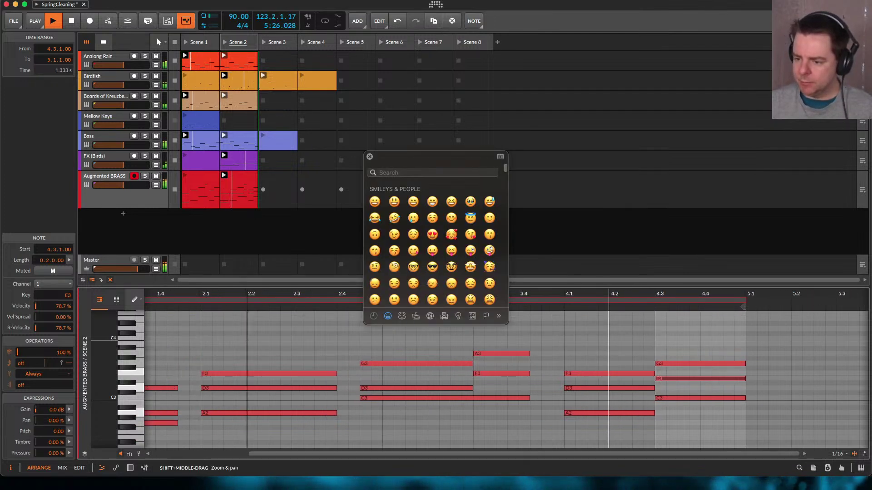
{"action": "scroll", "coordinate": [610, 415], "scroll_direction": "right", "scroll_amount": 3}
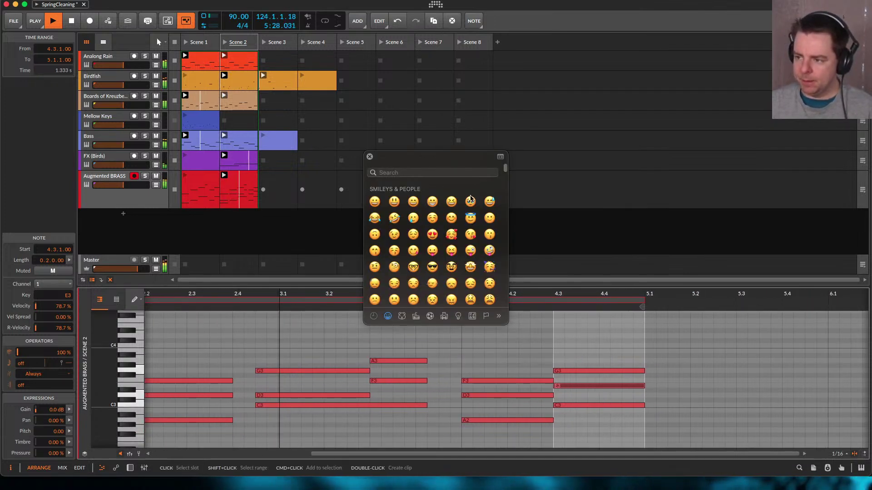
{"action": "left_click", "coordinate": [370, 157]}
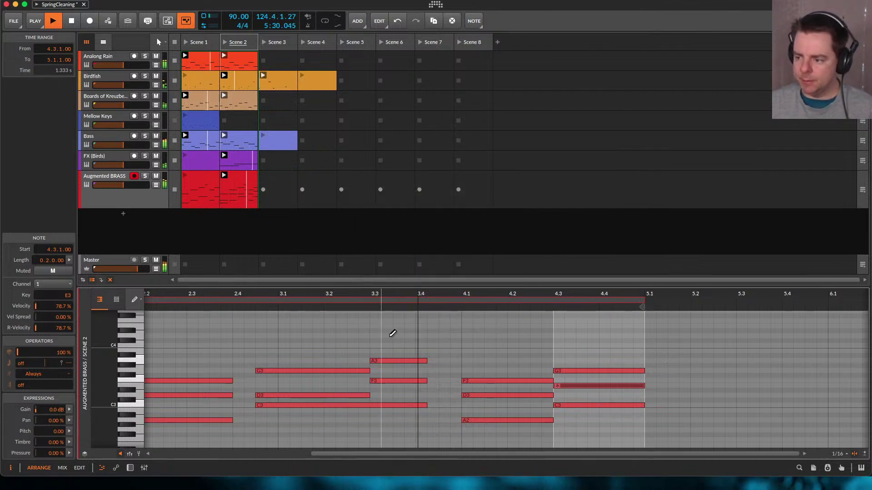
Select the six added middle chord notes across the Augmented BRASS Scene 2 clip and transpose them up one octave
{"action": "key", "text": "1"}
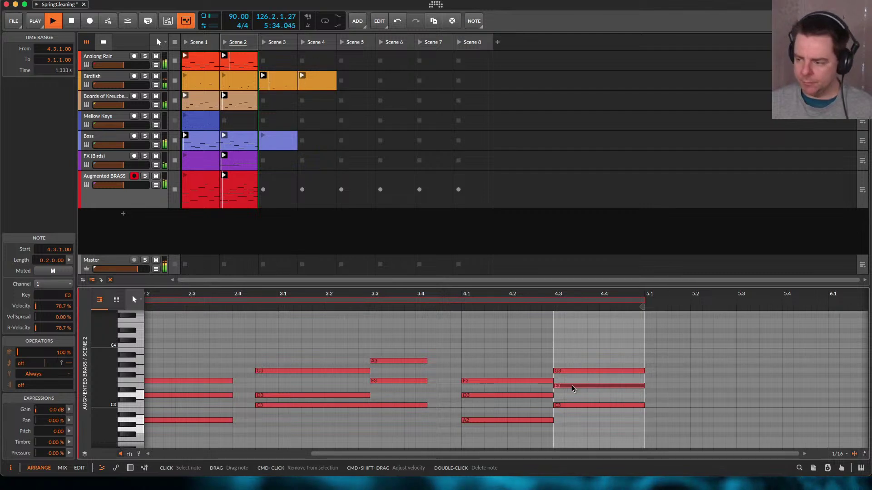
{"action": "left_click", "coordinate": [506, 396], "text": "super"}
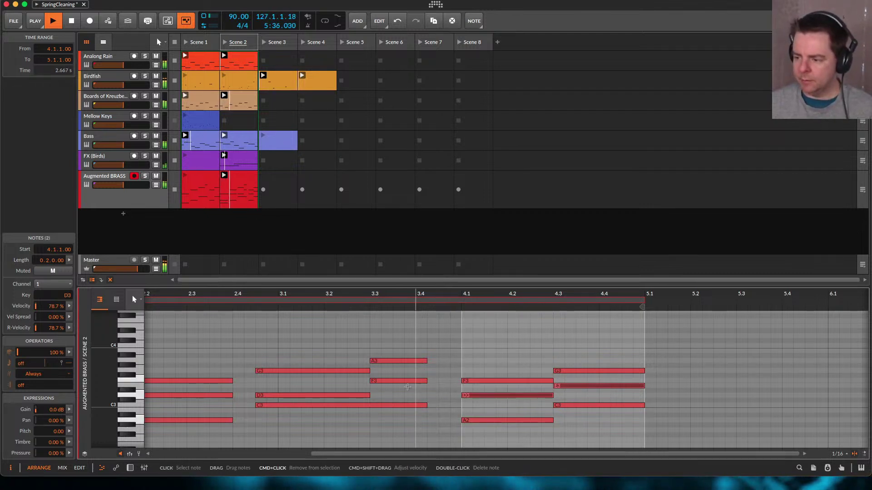
{"action": "left_click", "coordinate": [404, 381], "text": "super"}
{"action": "left_click", "coordinate": [350, 395], "text": "super"}
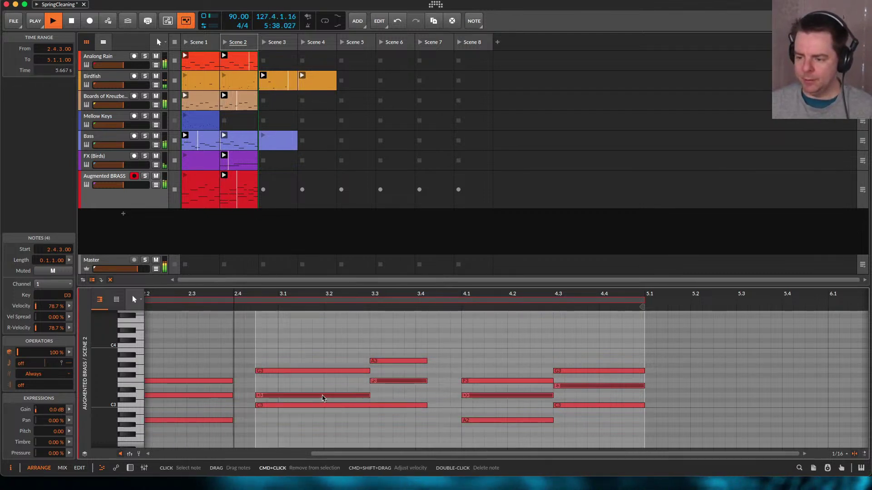
{"action": "scroll", "coordinate": [217, 388], "scroll_direction": "right", "scroll_amount": 3}
{"action": "scroll", "coordinate": [217, 388], "scroll_direction": "left", "scroll_amount": 6}
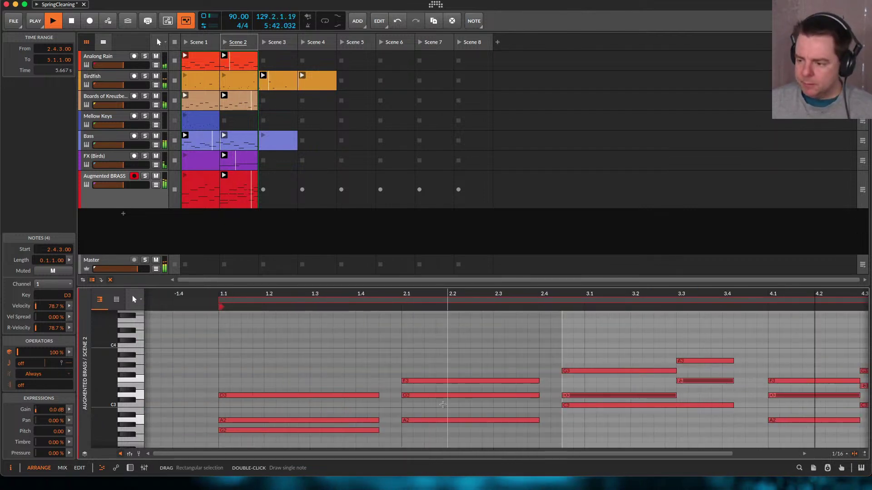
{"action": "left_click", "coordinate": [407, 396], "text": "super"}
{"action": "left_click", "coordinate": [335, 420], "text": "super"}
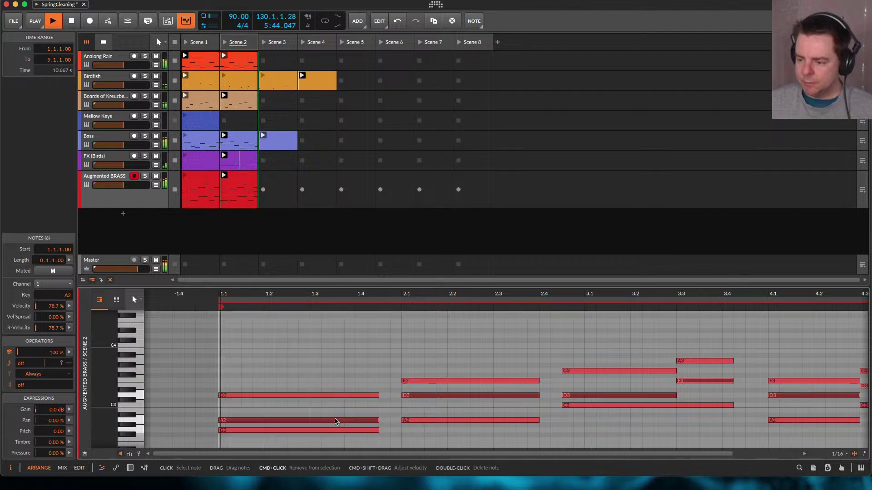
{"action": "key", "text": "shift+Up"}
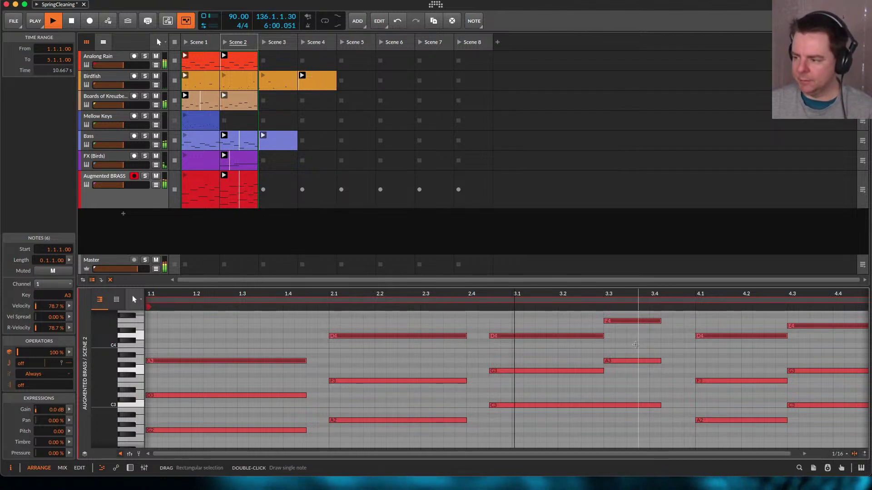
Lower the top notes of the chords at 3.3.1 and 2.1.1 to C4
{"action": "left_click", "coordinate": [633, 328]}
{"action": "left_click", "coordinate": [633, 322]}
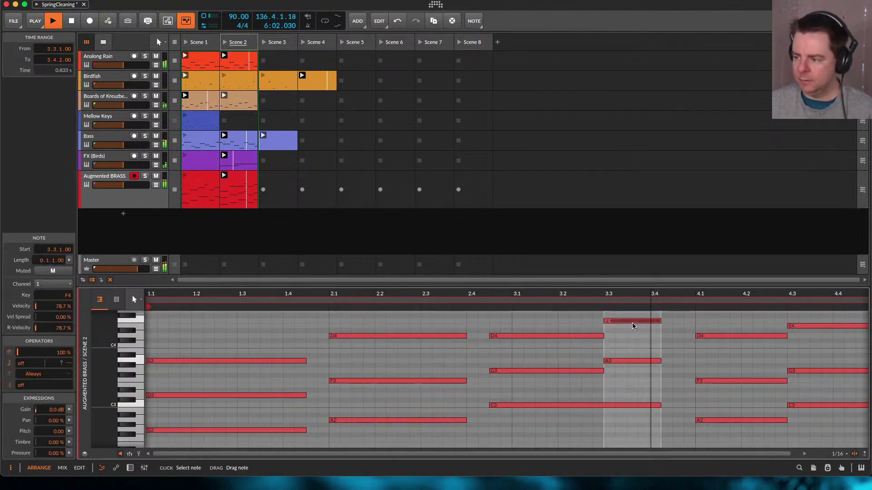
{"action": "left_click_drag", "start_coordinate": [632, 323], "coordinate": [631, 347]}
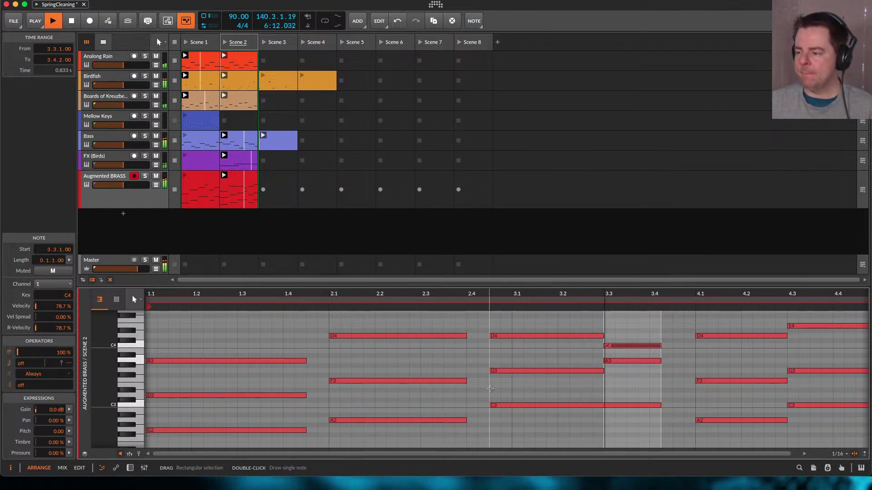
{"action": "left_click", "coordinate": [395, 336]}
{"action": "left_click_drag", "start_coordinate": [395, 337], "coordinate": [395, 348]}
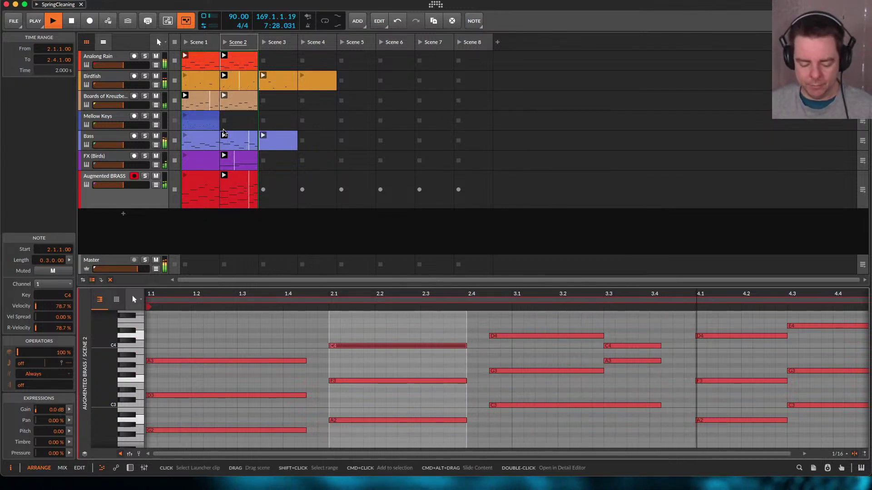
Show the mixer and set the Tool gain on the Analong Rain track to +9.0 dB
{"action": "key", "text": "alt+2"}
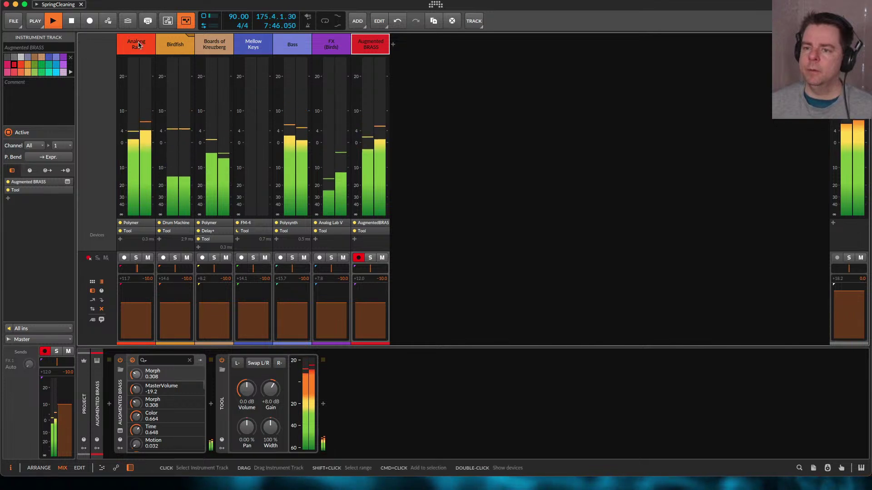
{"action": "left_click", "coordinate": [128, 145]}
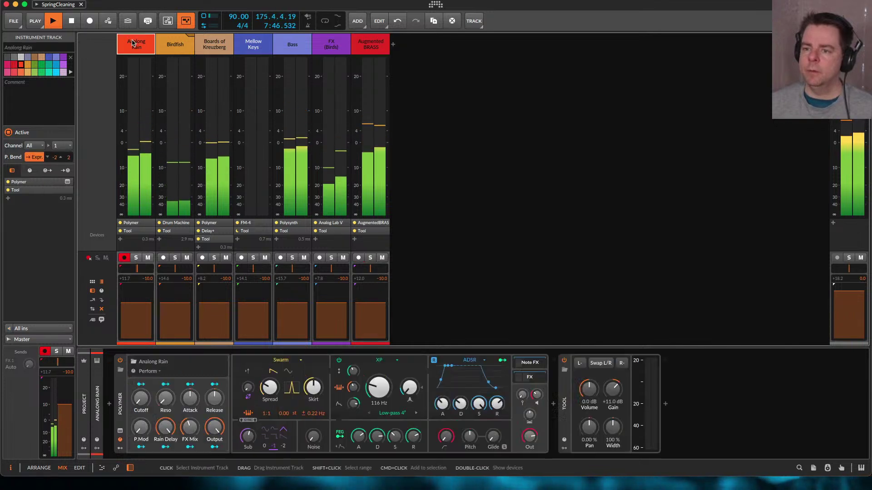
{"action": "left_click", "coordinate": [613, 389], "text": "super"}
{"action": "type", "text": "9"}
{"action": "key", "text": "Return"}
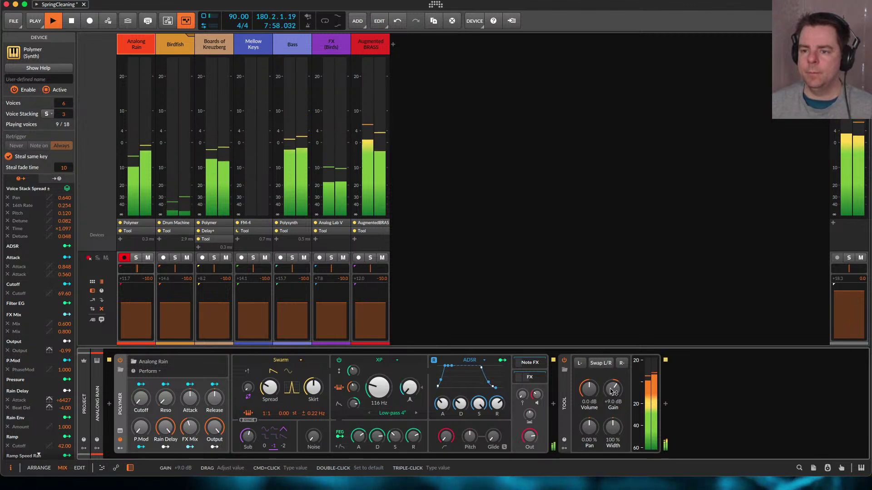
Insert a Compressor between Polymer and Tool on the Analong Rain track
{"action": "left_click", "coordinate": [553, 404]}
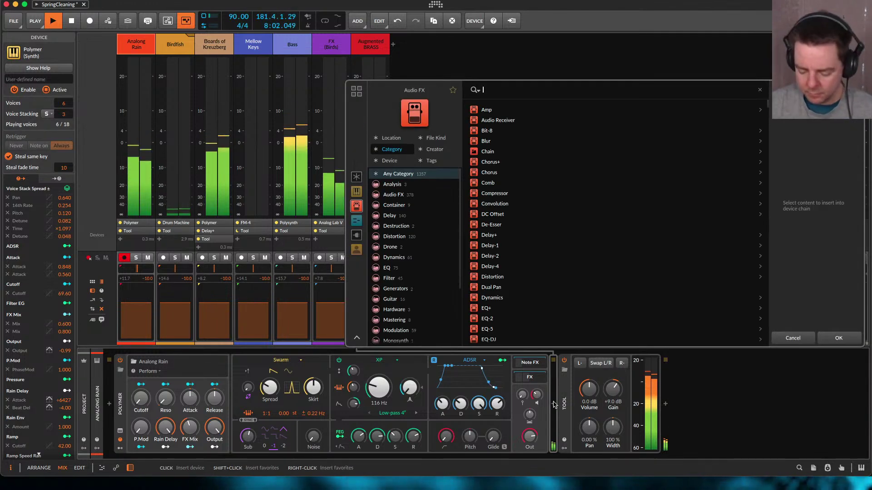
{"action": "type", "text": "comp"}
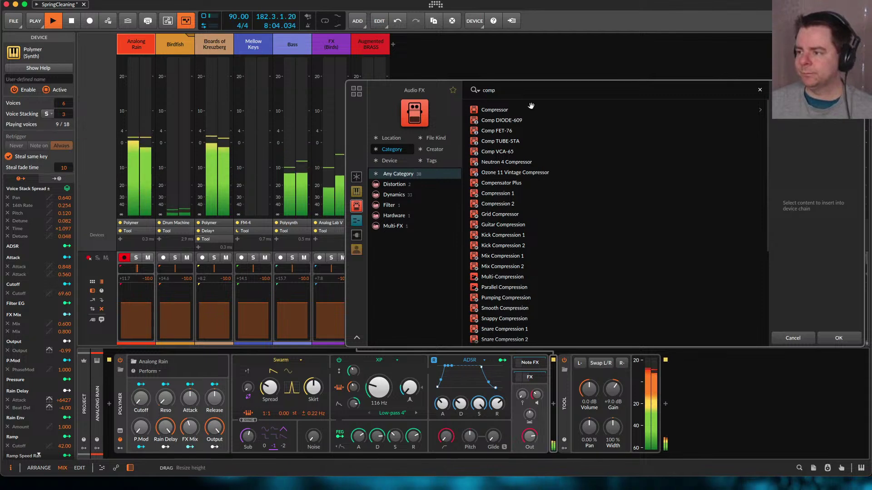
{"action": "left_click", "coordinate": [494, 110]}
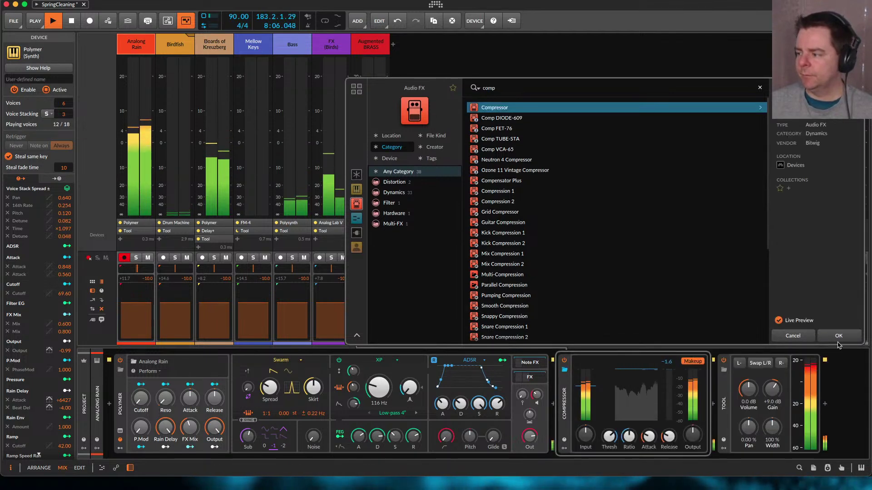
{"action": "key", "text": "Return"}
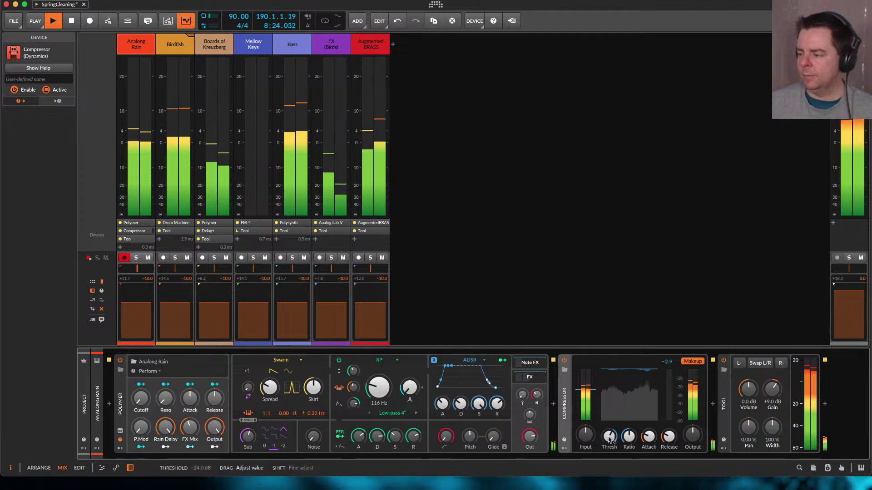
Try a different Compressor output level, set it to 0 dB and save the project
{"action": "mouse_move", "coordinate": [692, 433]}
{"action": "left_click_drag", "start_coordinate": [692, 434], "coordinate": [697, 437]}
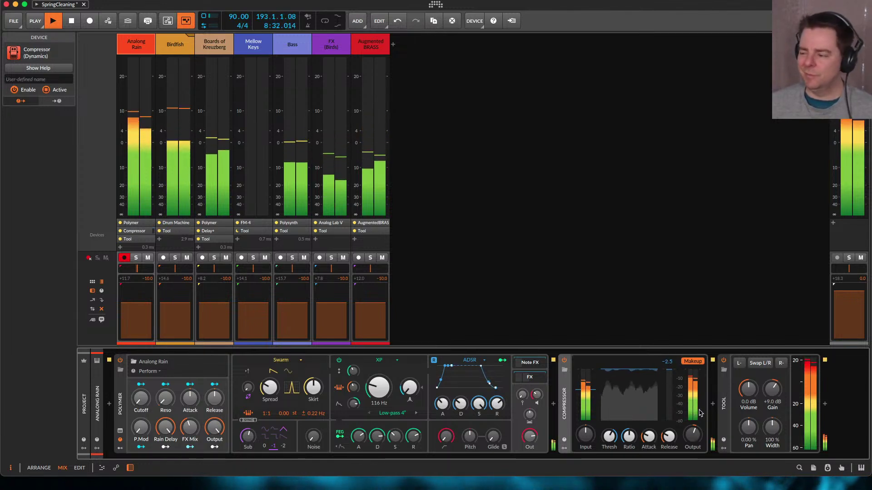
{"action": "left_click", "coordinate": [694, 436], "text": "super"}
{"action": "type", "text": "0"}
{"action": "key", "text": "Return"}
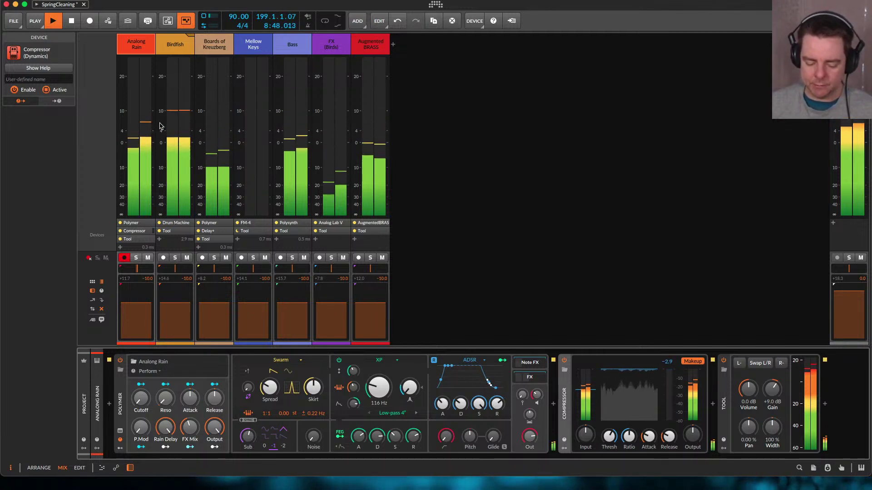
{"action": "key", "text": "super+s"}
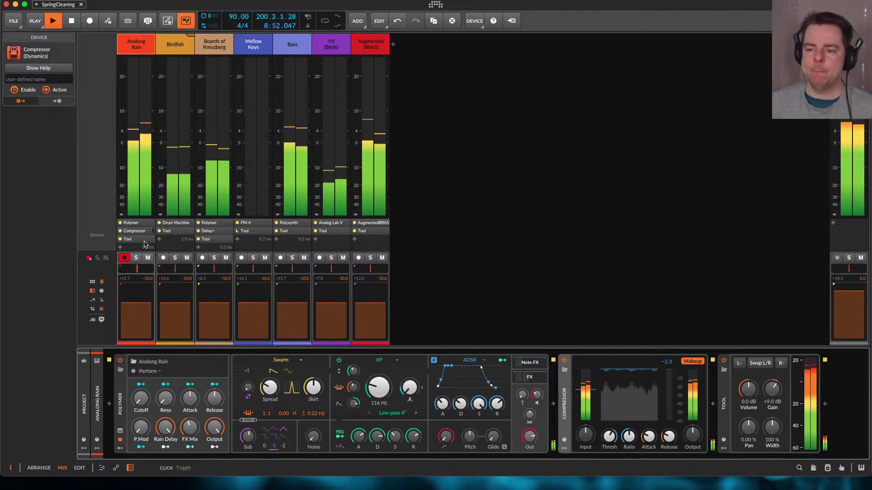
Audition the Analong Rain, Boards of Kreuzberg and Mellow Keys tracks with solo, leaving all tracks unsoloed
{"action": "left_click", "coordinate": [135, 258]}
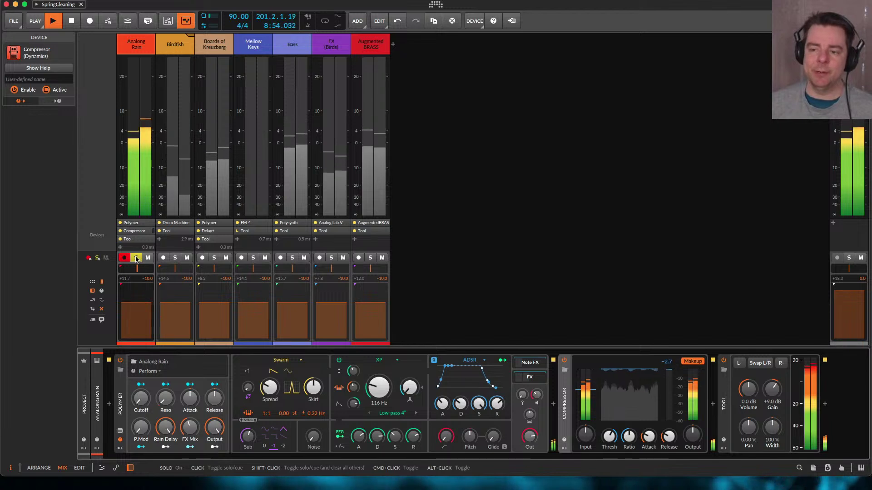
{"action": "left_click", "coordinate": [214, 258]}
{"action": "left_click", "coordinate": [215, 258]}
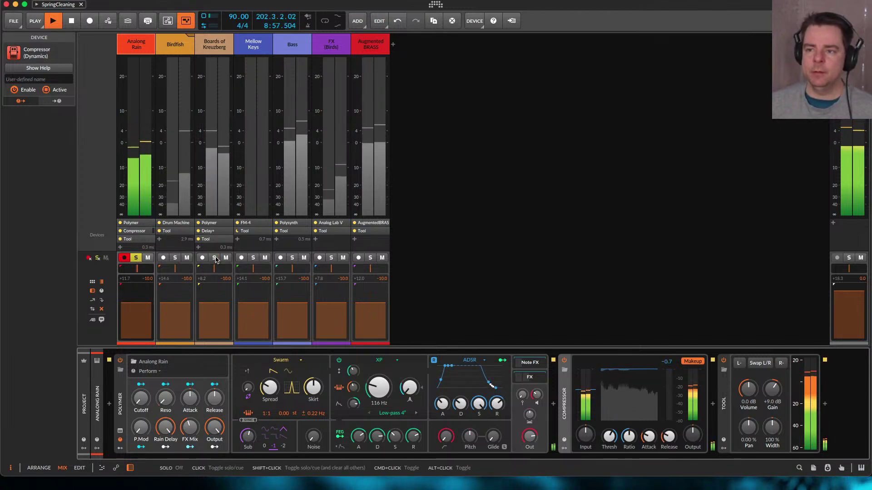
{"action": "left_click", "coordinate": [253, 258]}
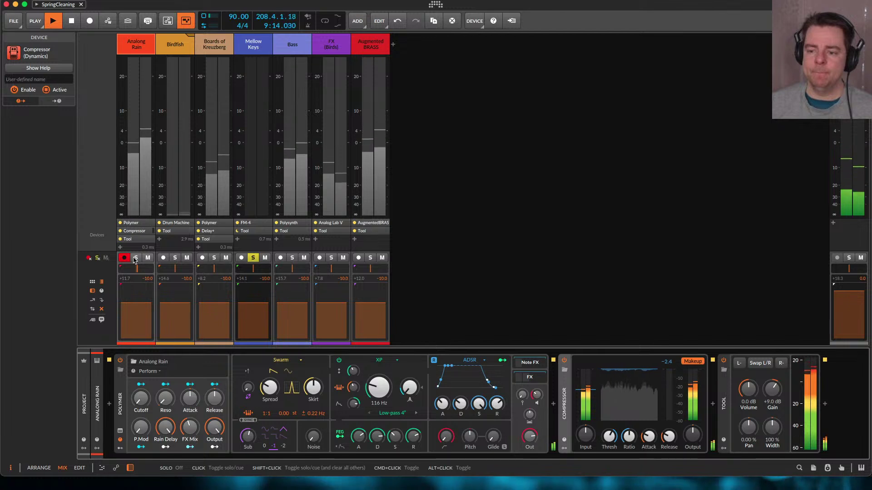
{"action": "left_click", "coordinate": [253, 258]}
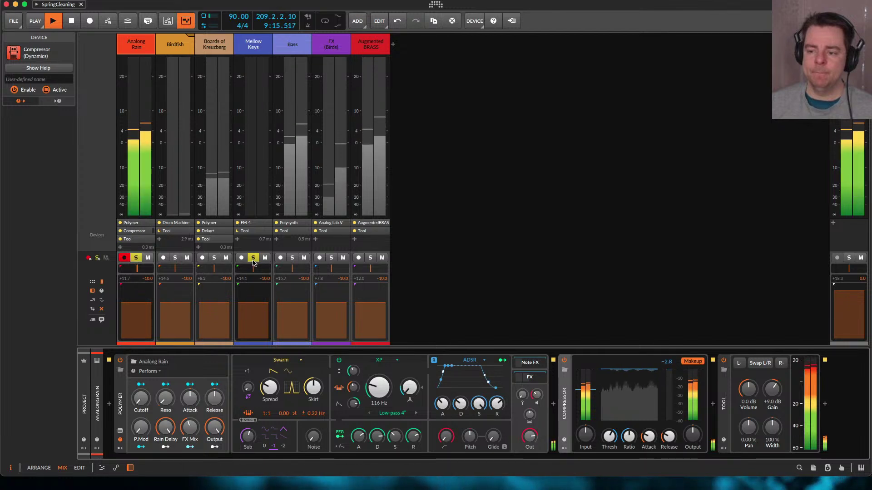
{"action": "left_click", "coordinate": [136, 258]}
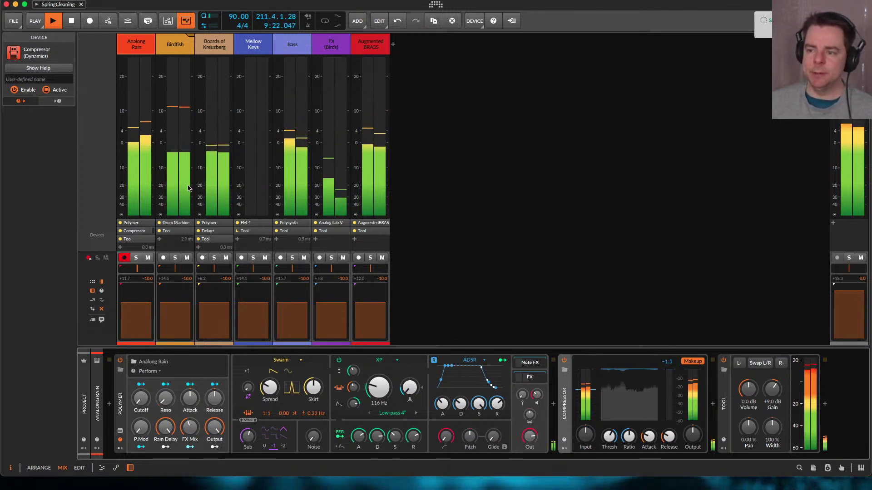
Stop playback and shrink the Augmented BRASS track in the arrange view to the same height as the other tracks
{"action": "key", "text": "space"}
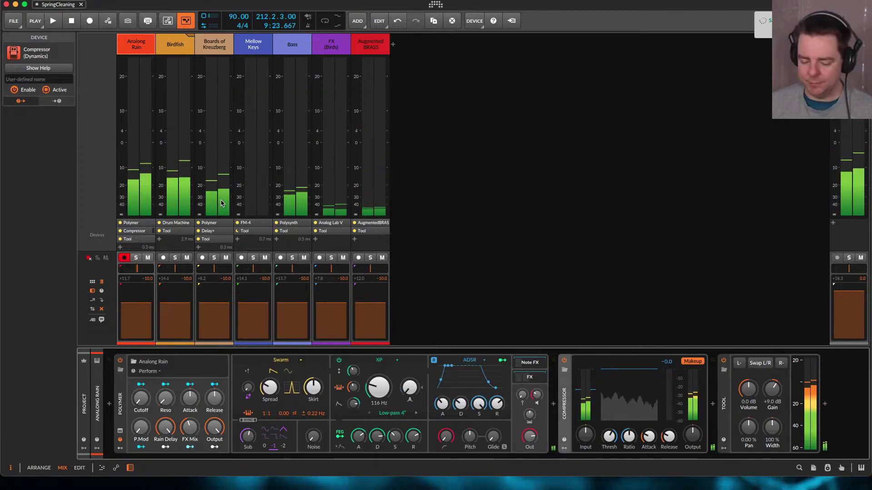
{"action": "key", "text": "alt+1"}
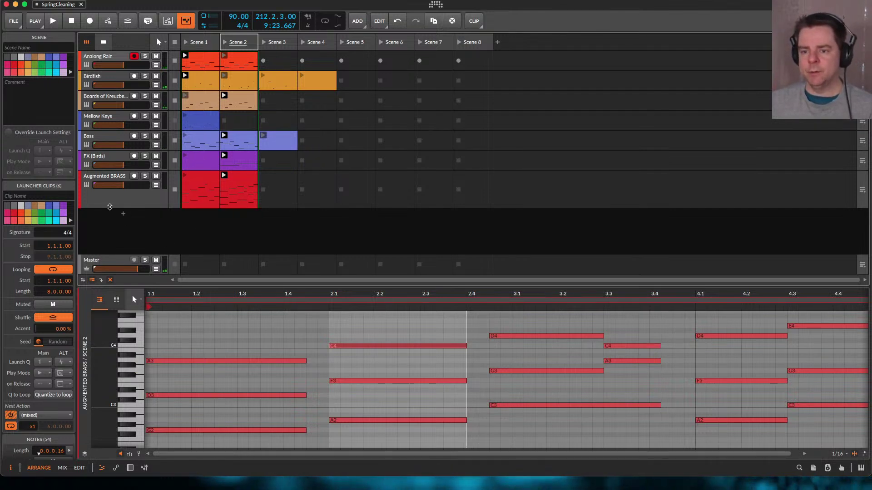
{"action": "left_click_drag", "start_coordinate": [109, 207], "coordinate": [115, 190]}
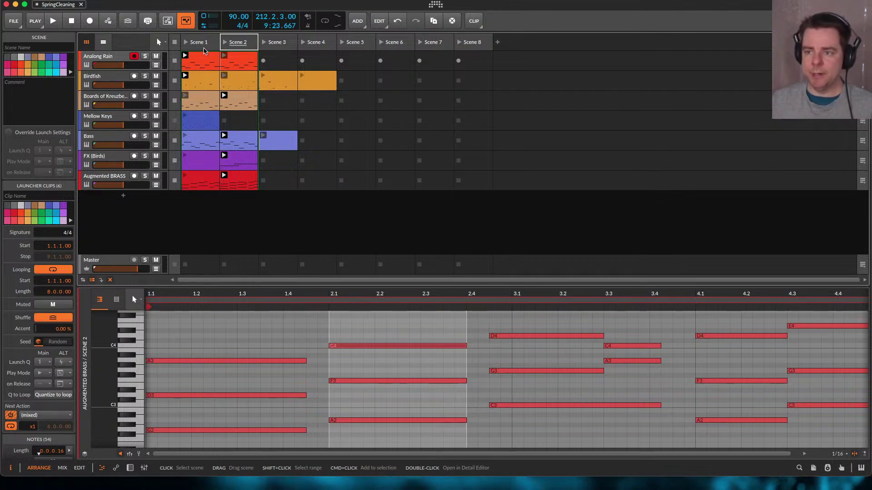
Show the arranger timeline beside the clip launcher for a look and hide it again
{"action": "left_click", "coordinate": [103, 41]}
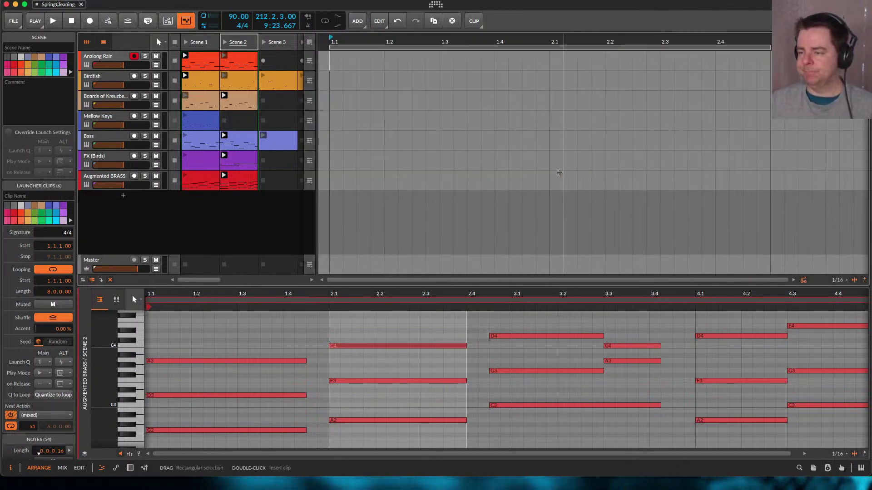
{"action": "left_click", "coordinate": [103, 42]}
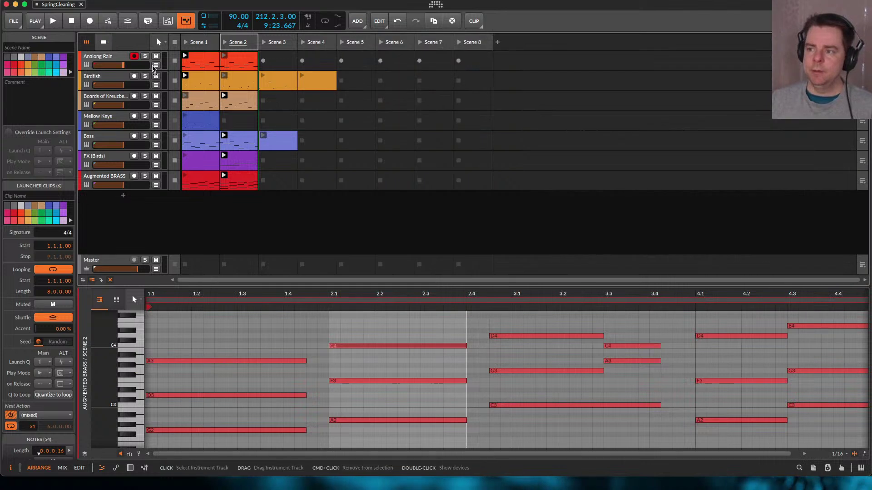